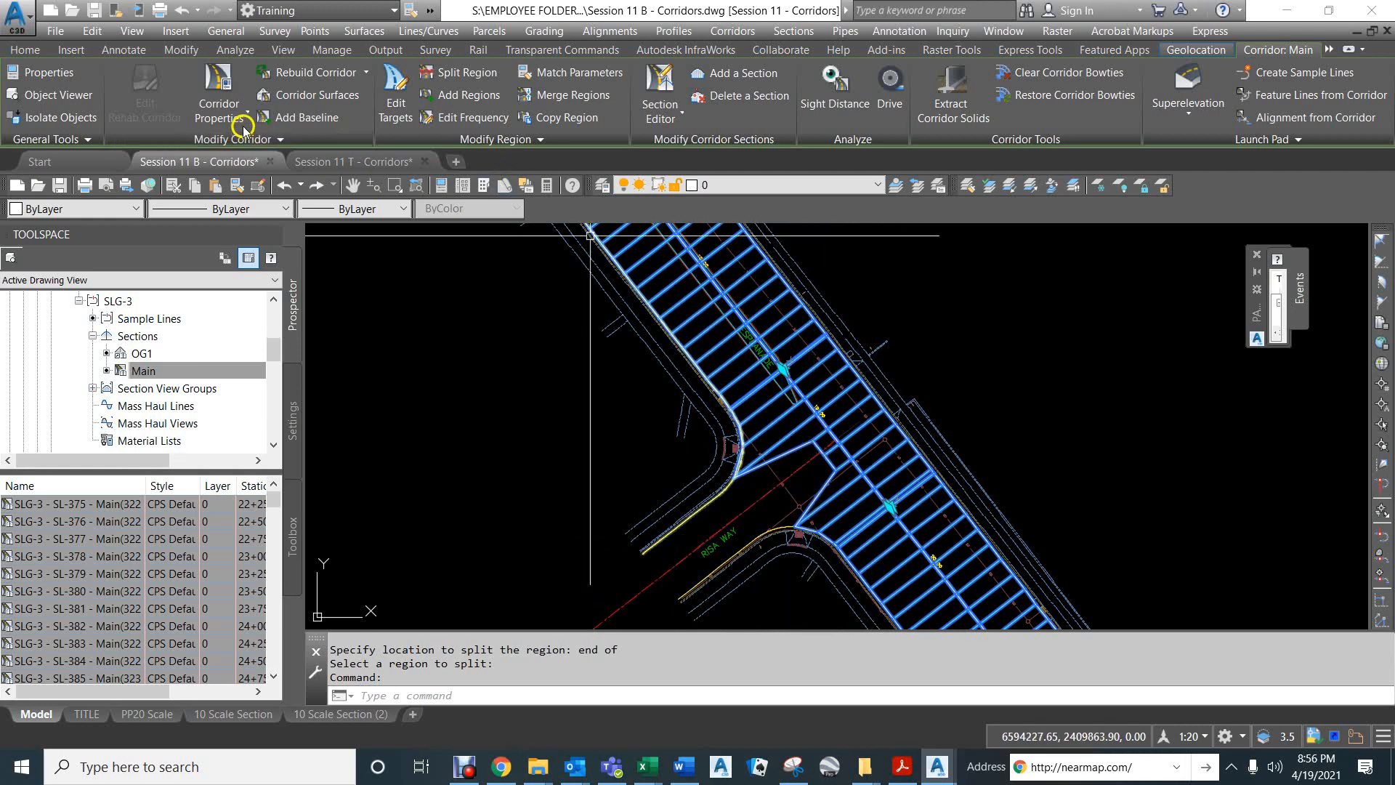
In the Main corridor's parameters, rename the Esplanade baseline's second region as "Risa Way".
click(220, 113)
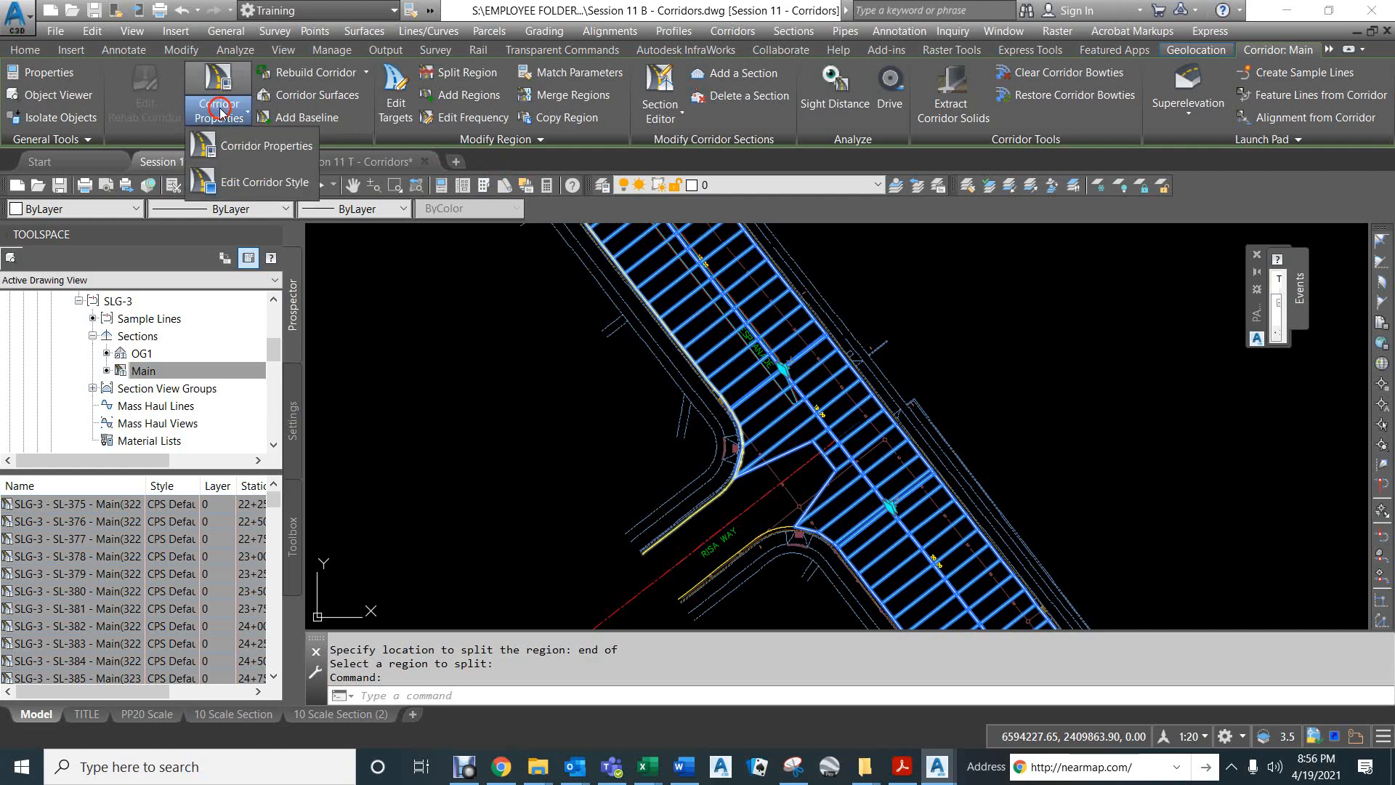
click(263, 145)
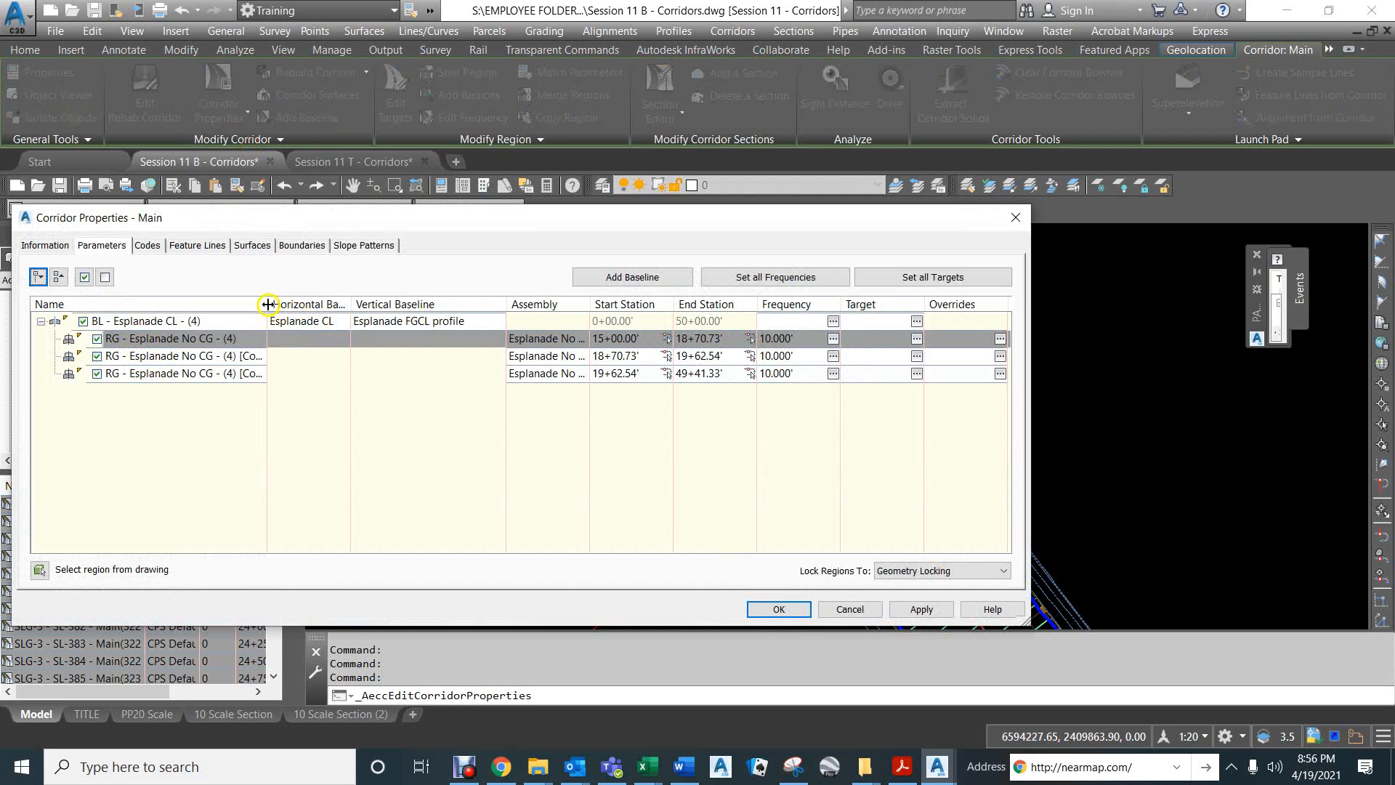
drag(336, 310, 346, 308)
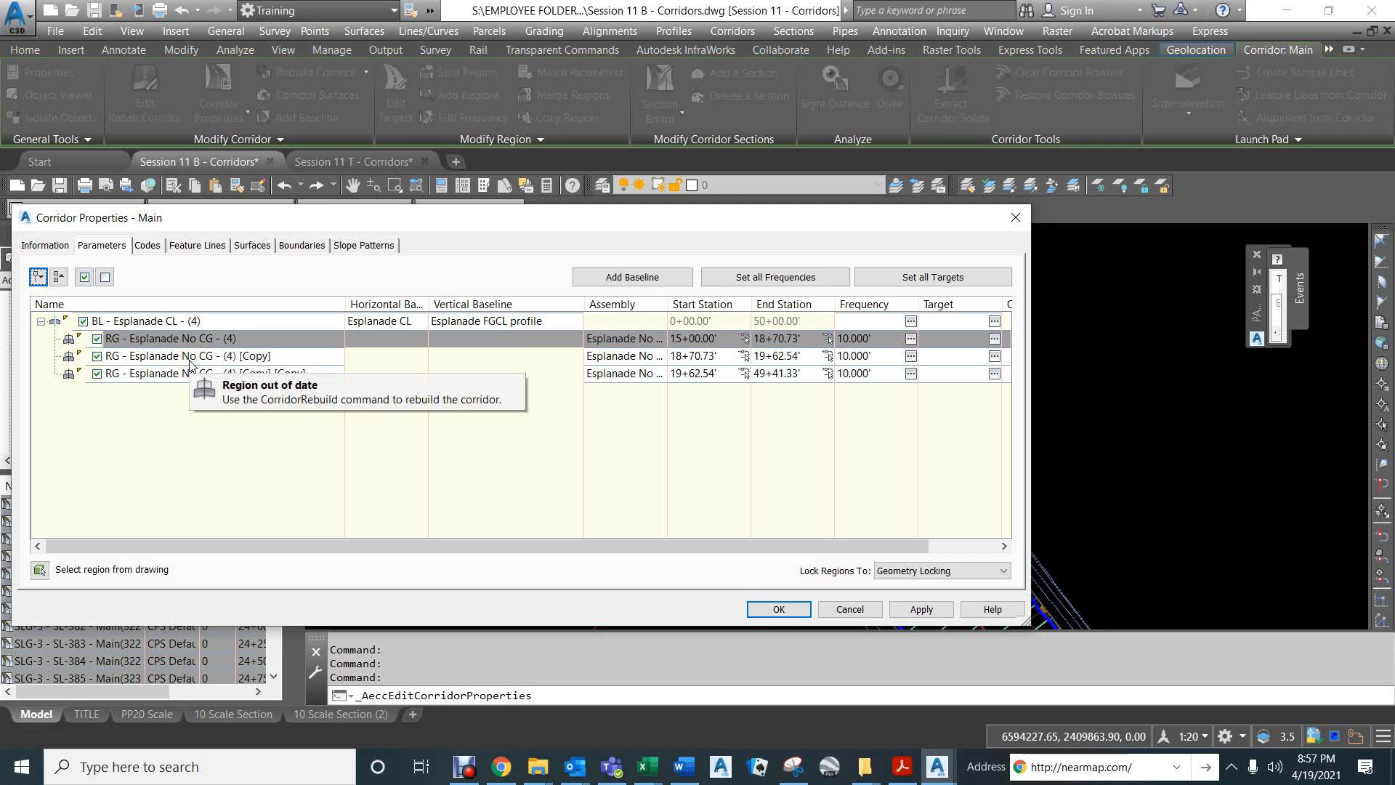
click(182, 339)
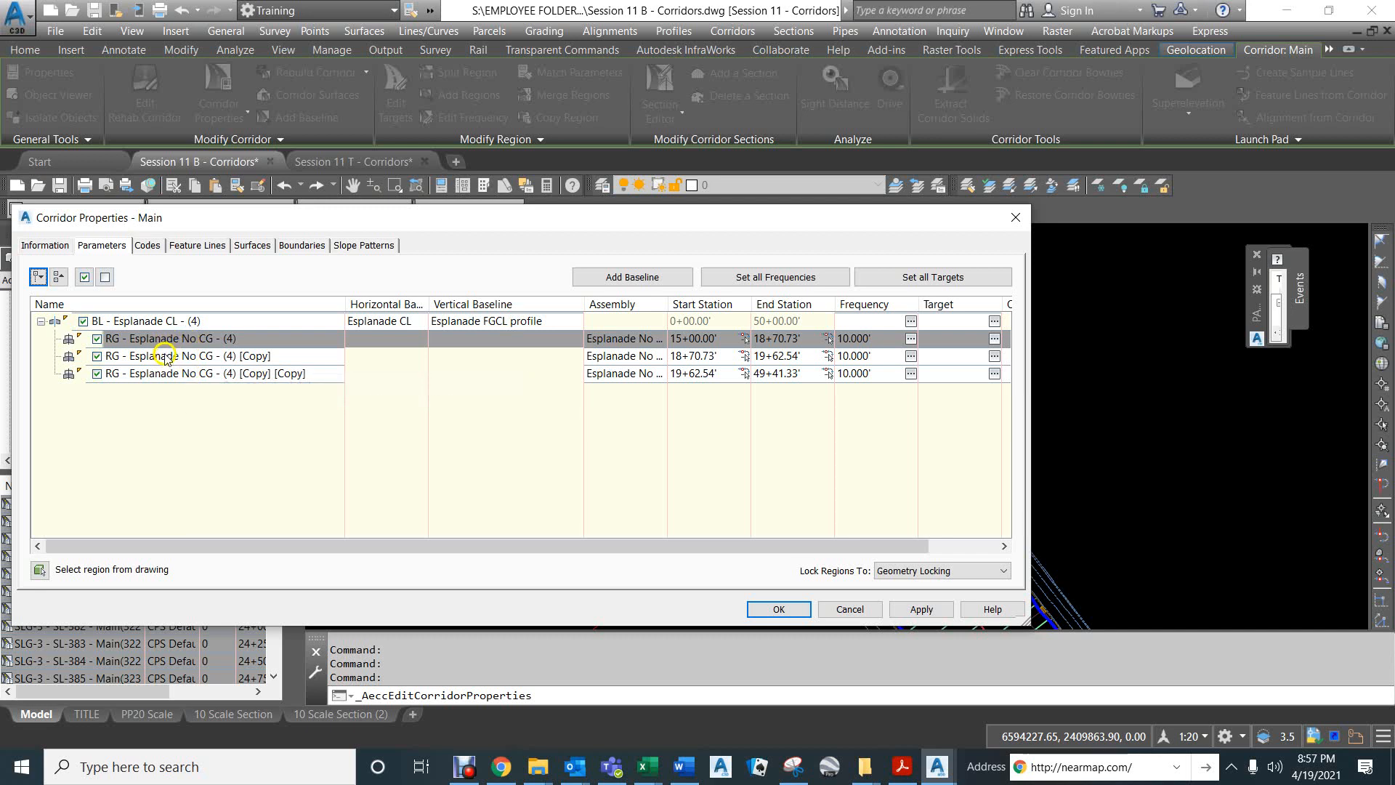
double_click(166, 356)
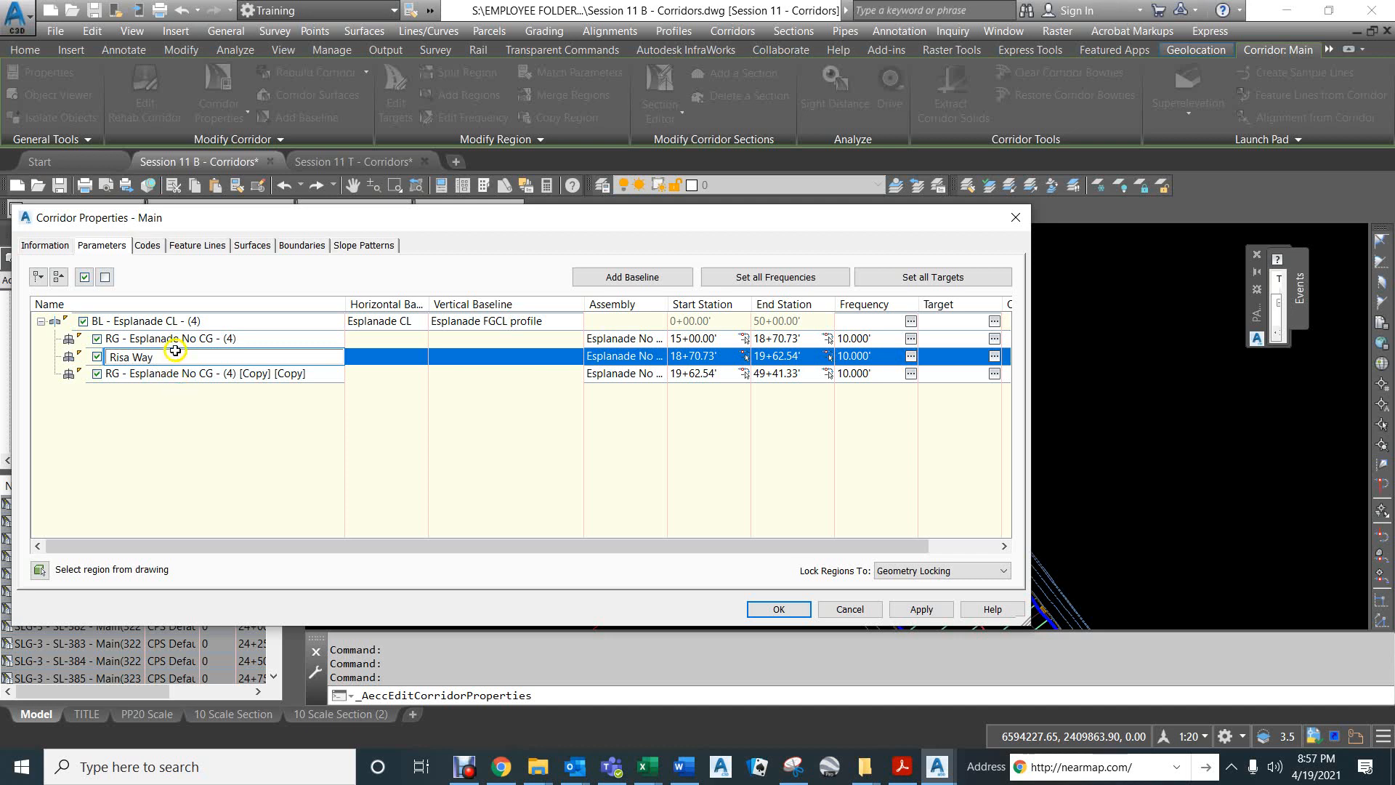
Rename the corridor's first region as "14+00 to Risa Way" and accept the corridor properties.
click(176, 340)
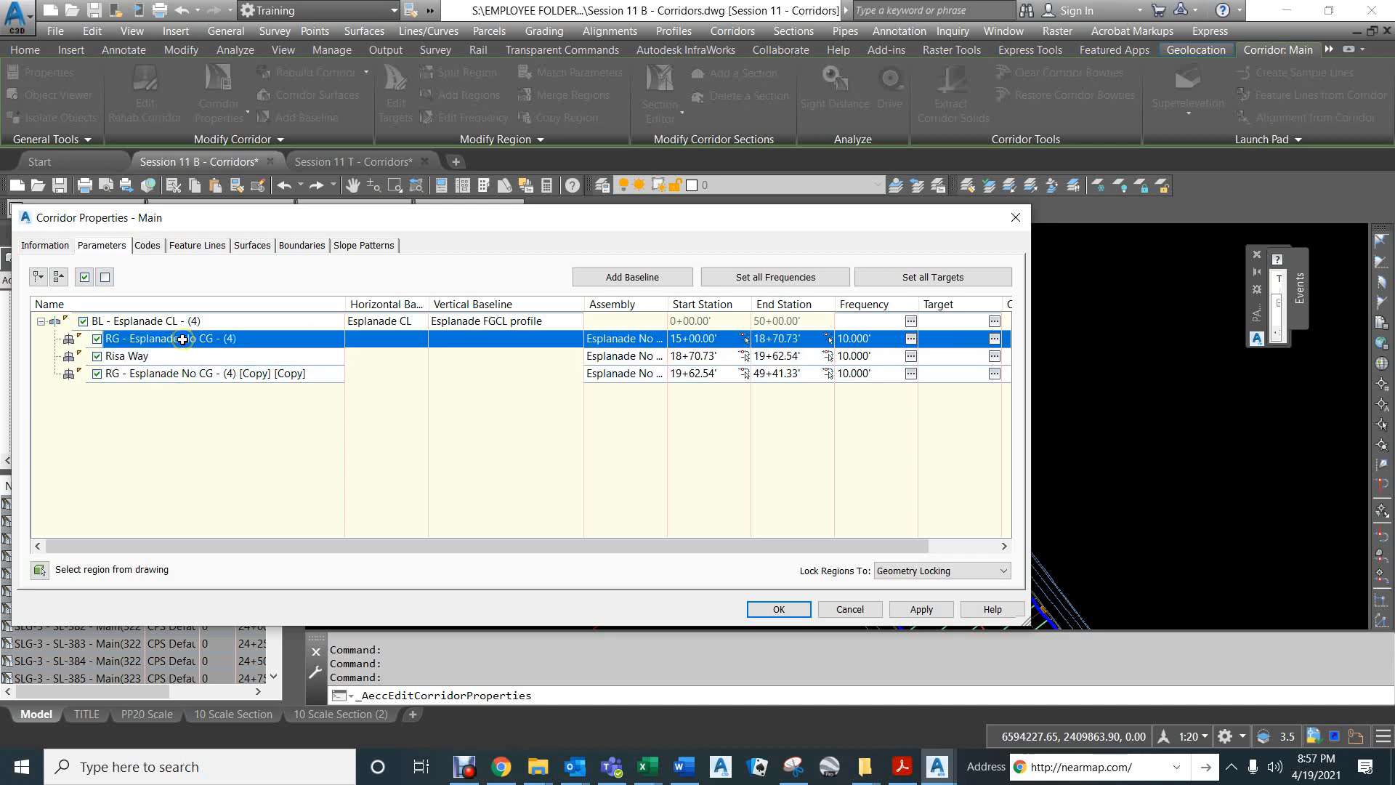
click(183, 339)
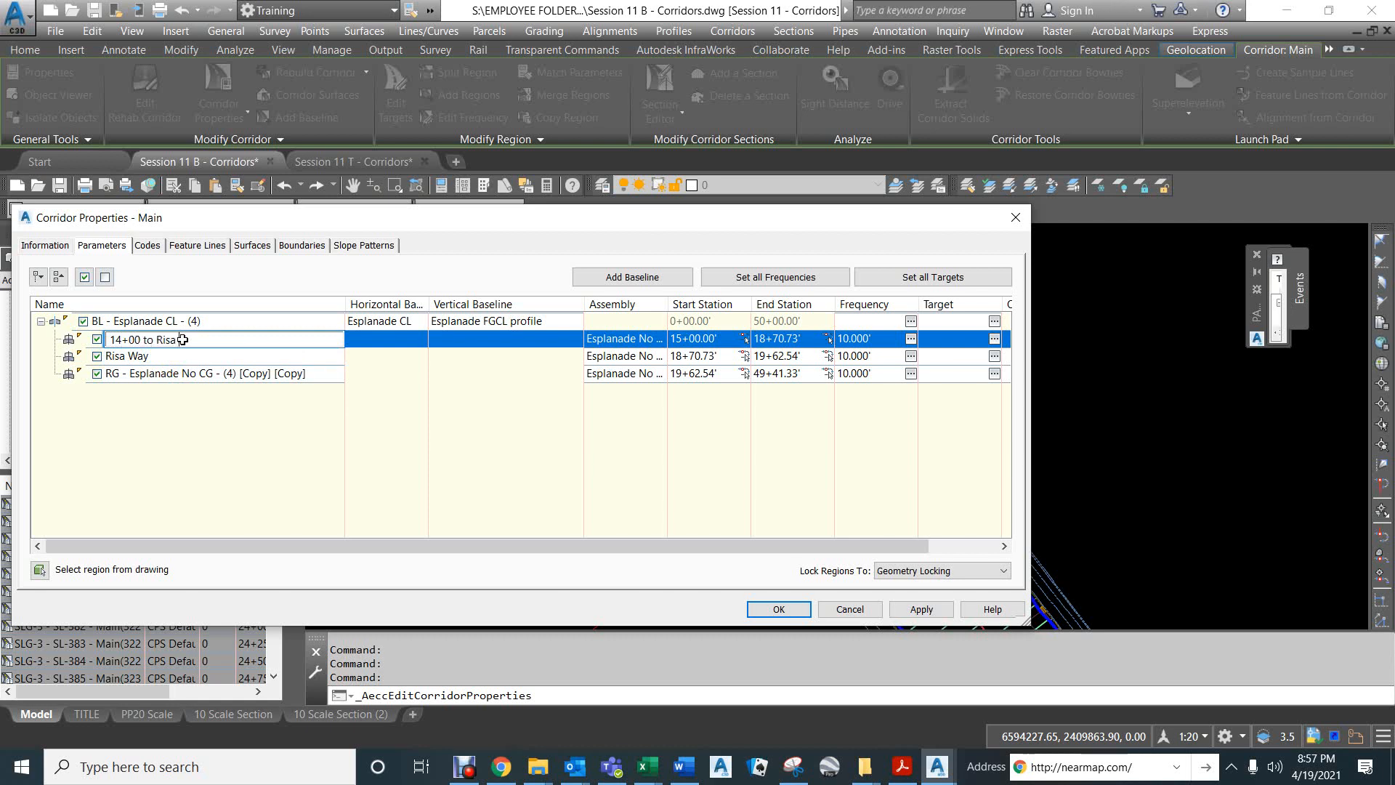
key(Return)
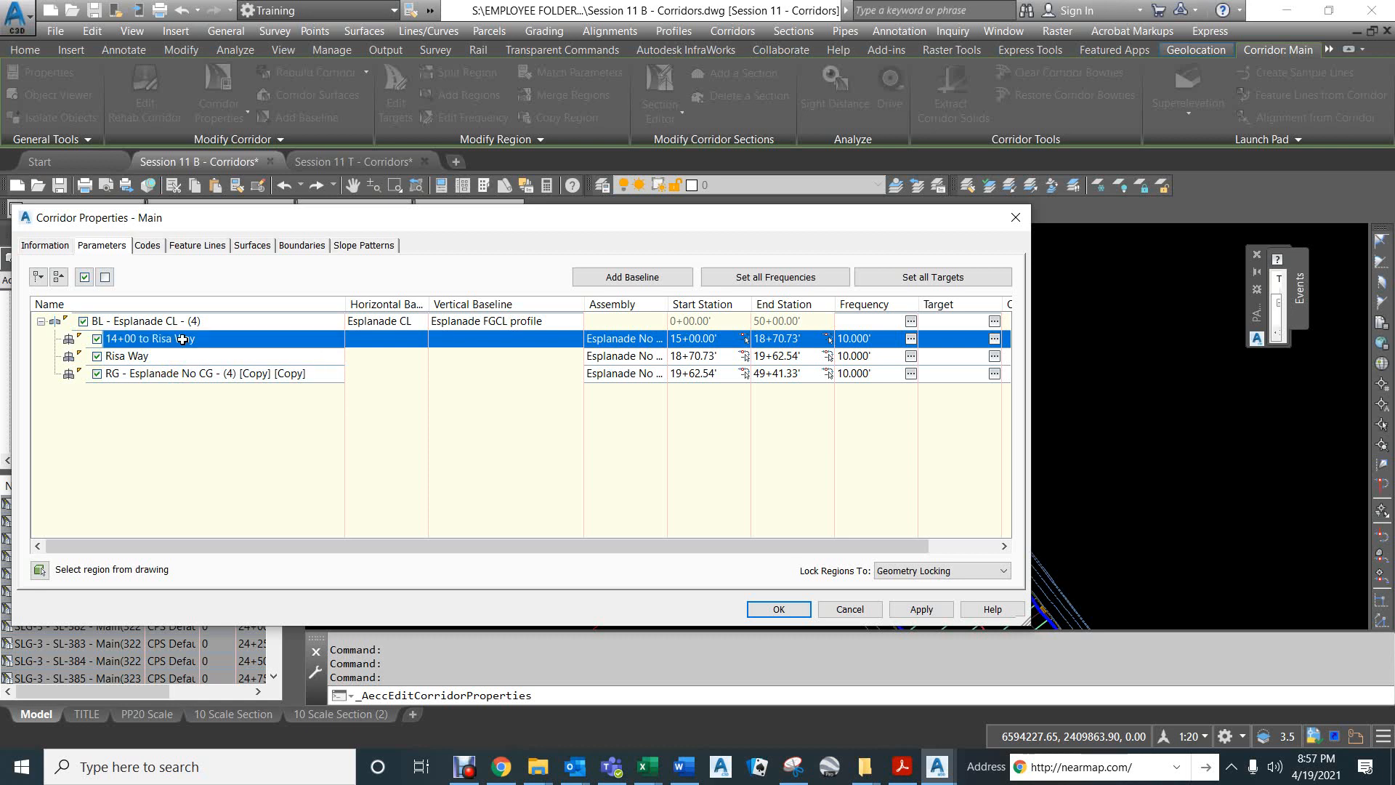
click(778, 609)
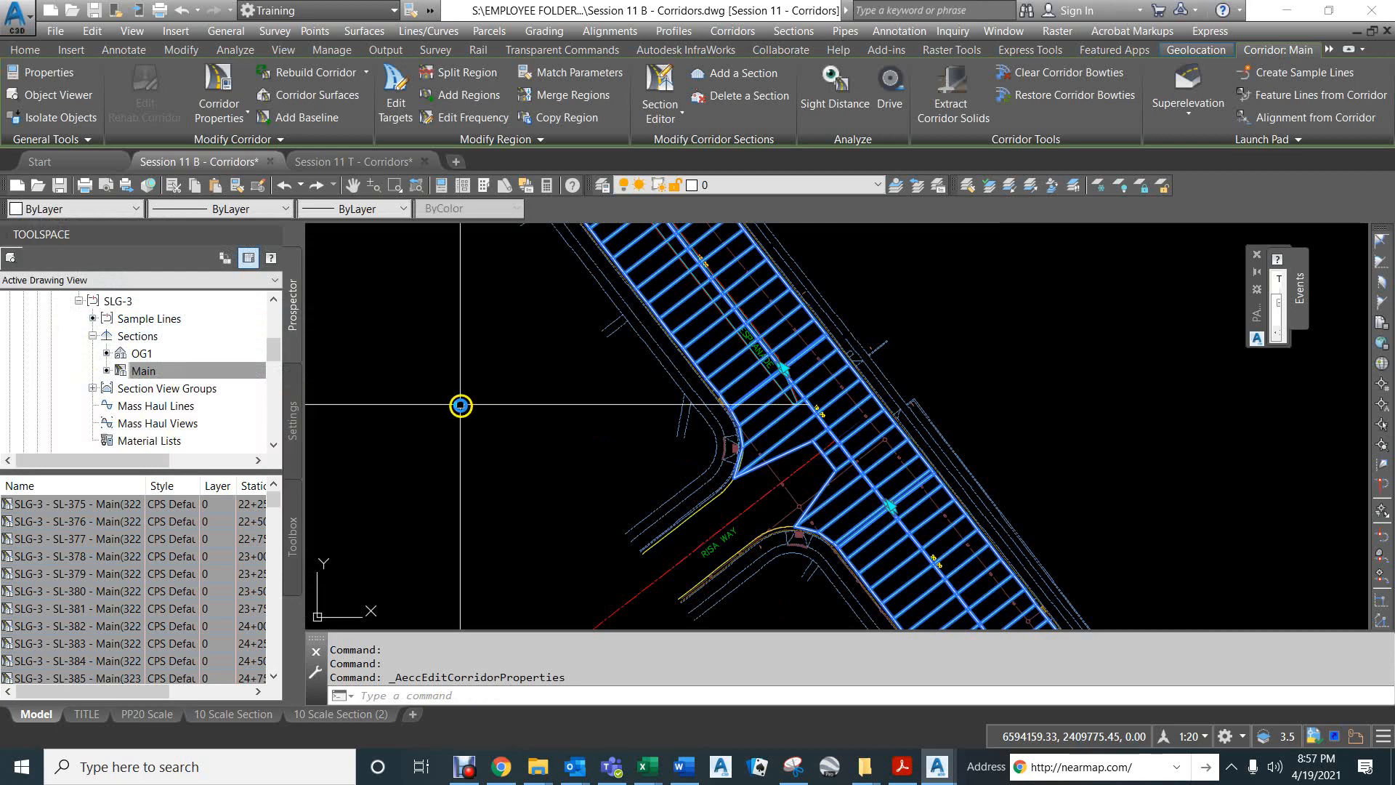
Reopen the Main corridor's properties and rename the third region as "Risa Way to Degarmo Park East".
scroll(878, 530, up, 5)
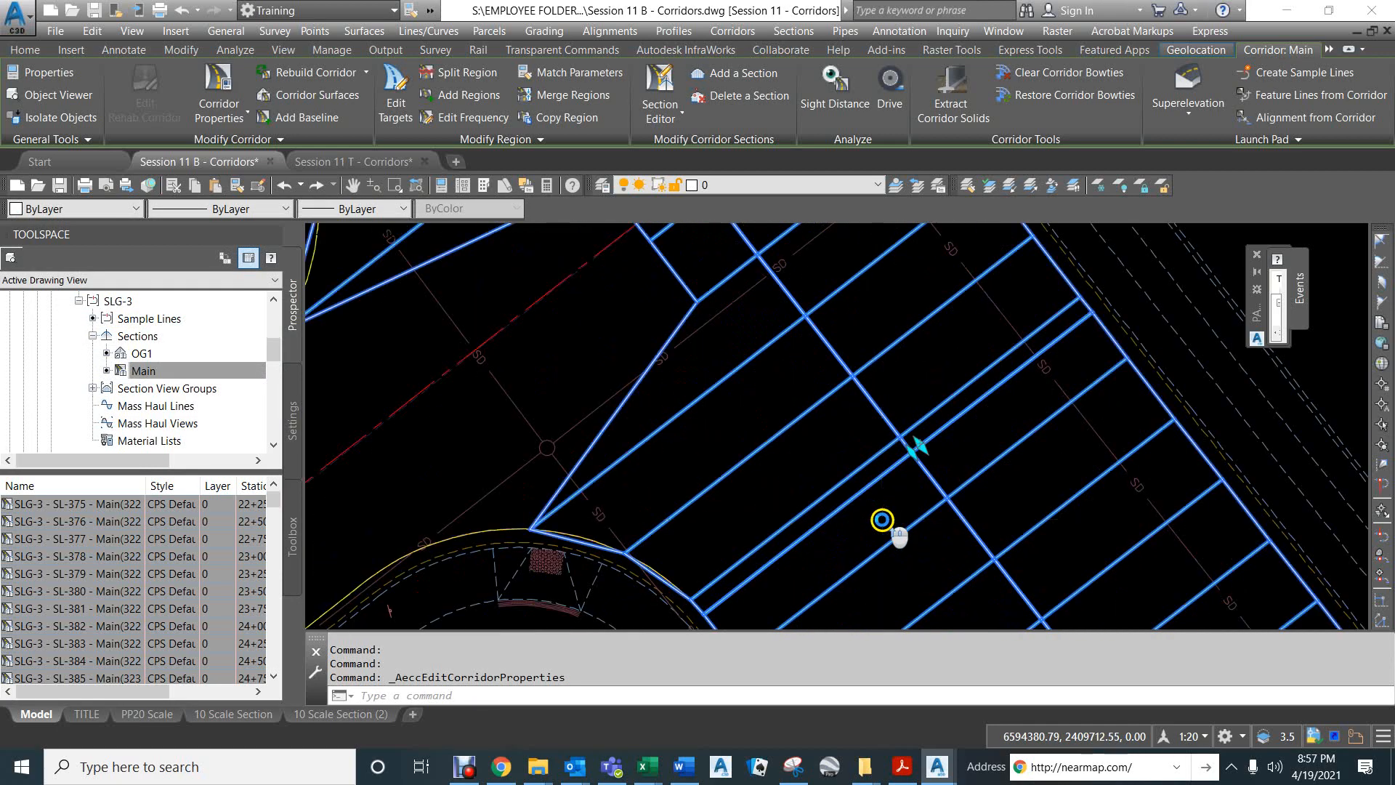
scroll(881, 520, down, 6)
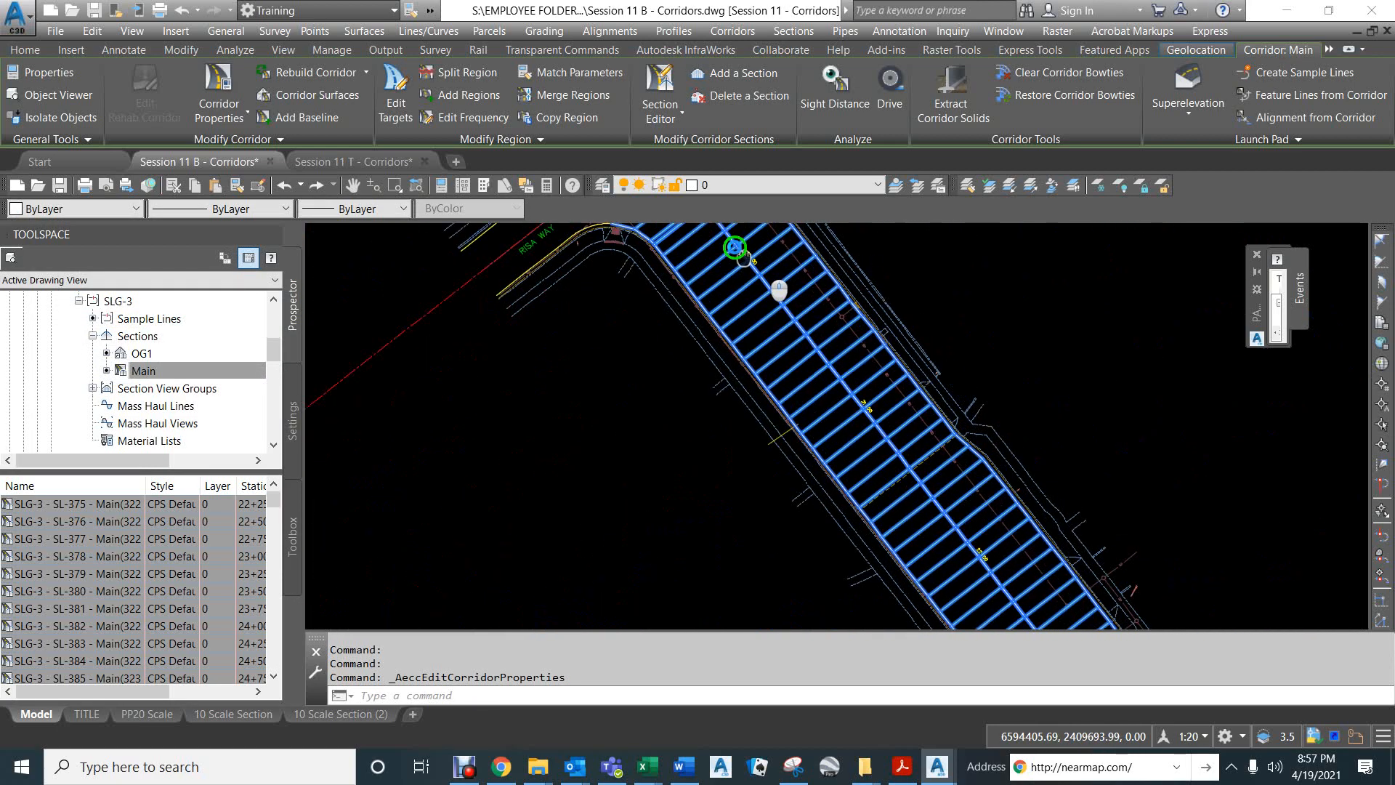
scroll(735, 247, down, 5)
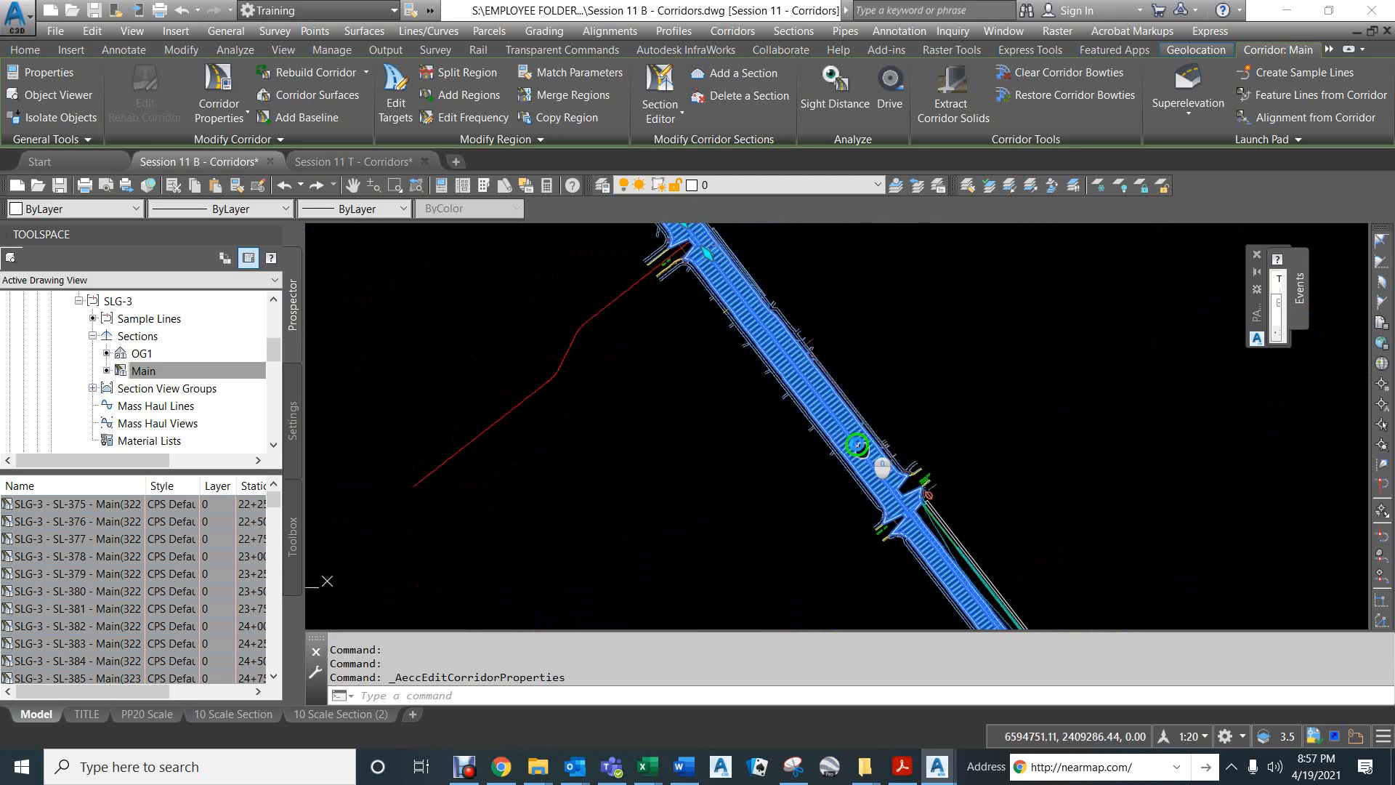
scroll(826, 409, up, 8)
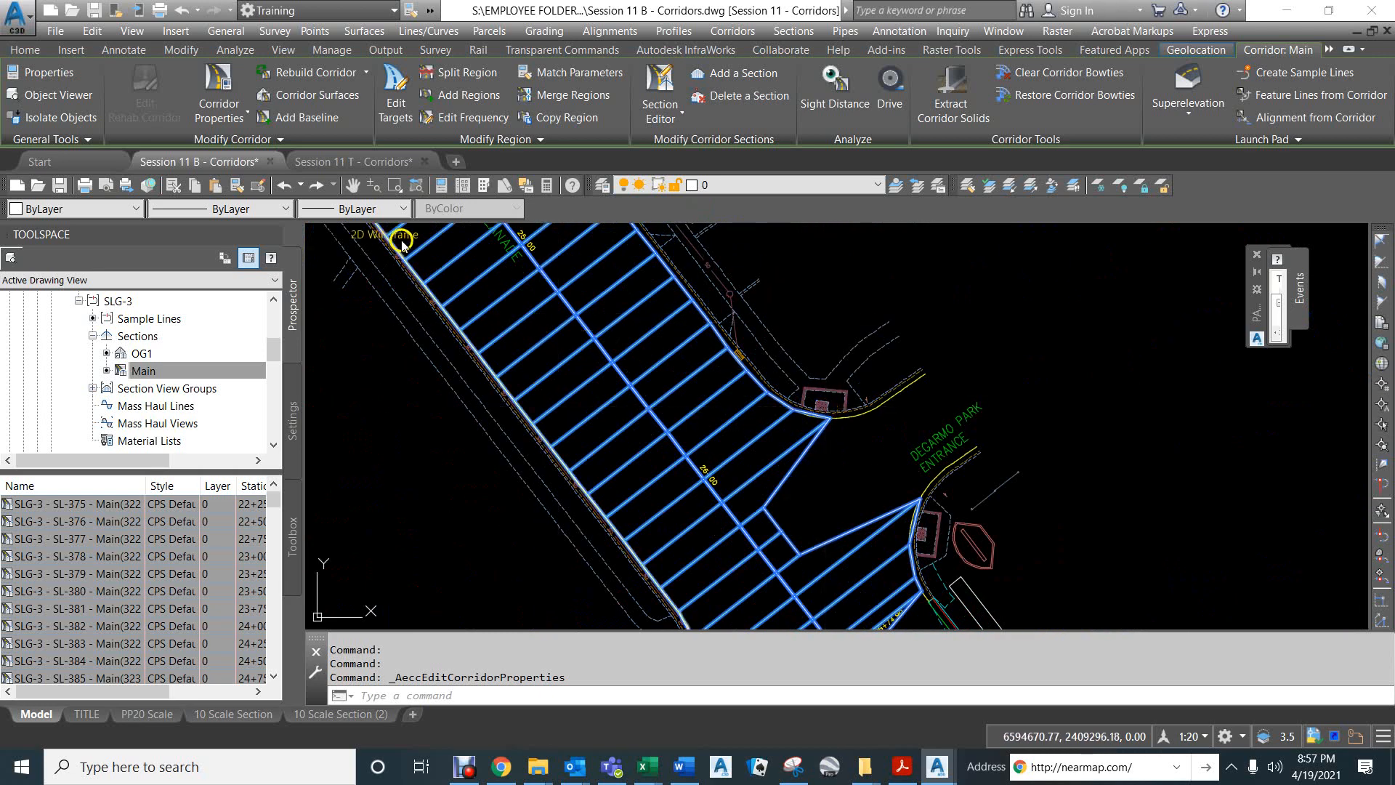
click(219, 110)
click(255, 149)
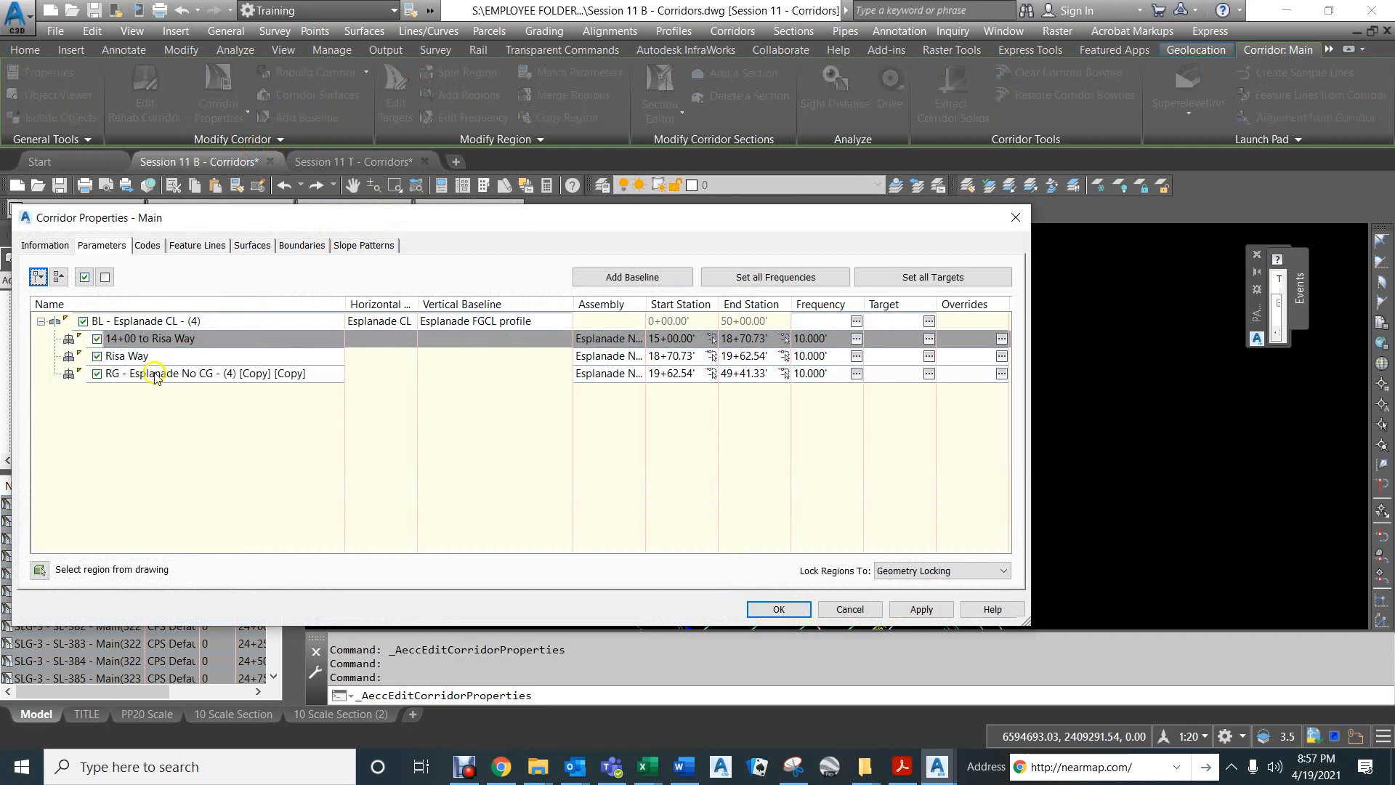
click(155, 375)
click(154, 375)
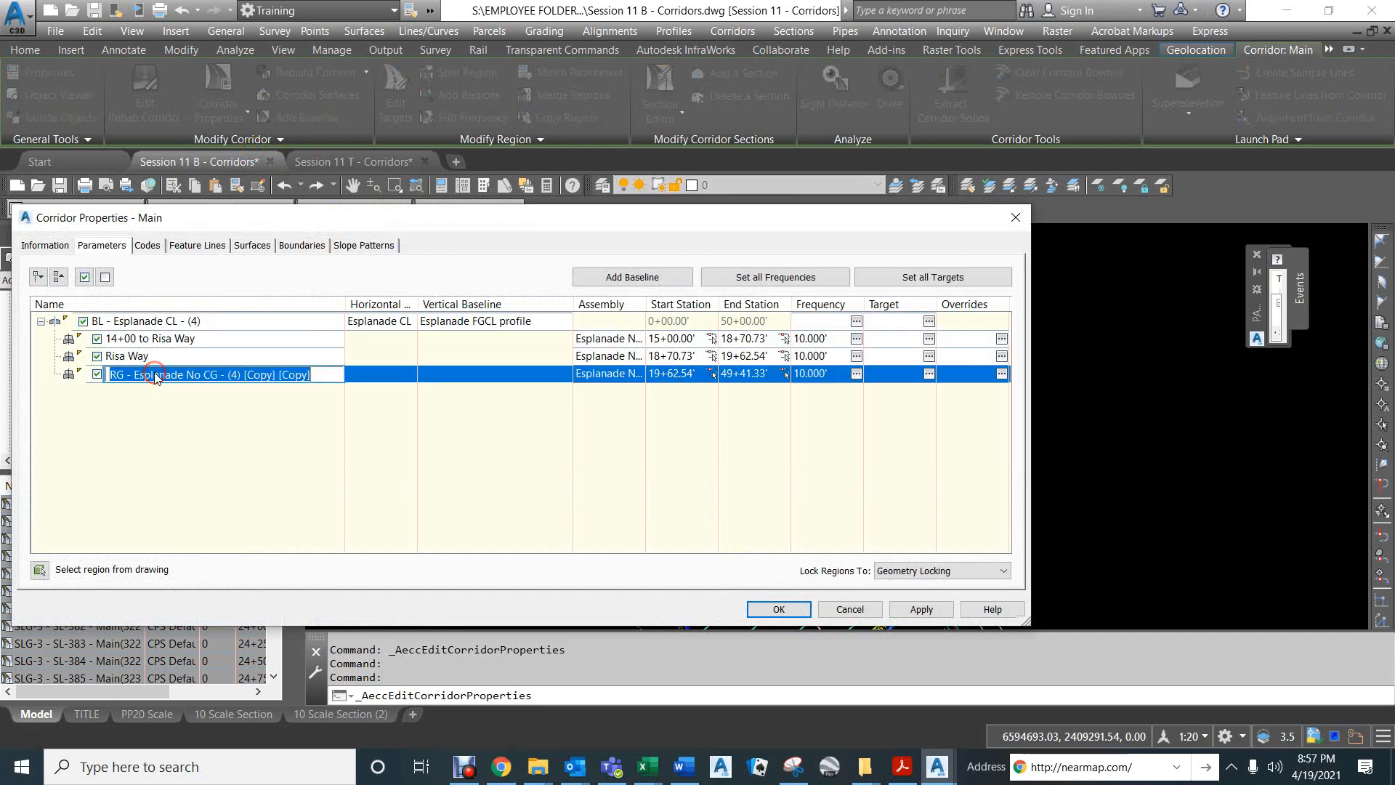
text(Risa Way to Degarmo Park East)
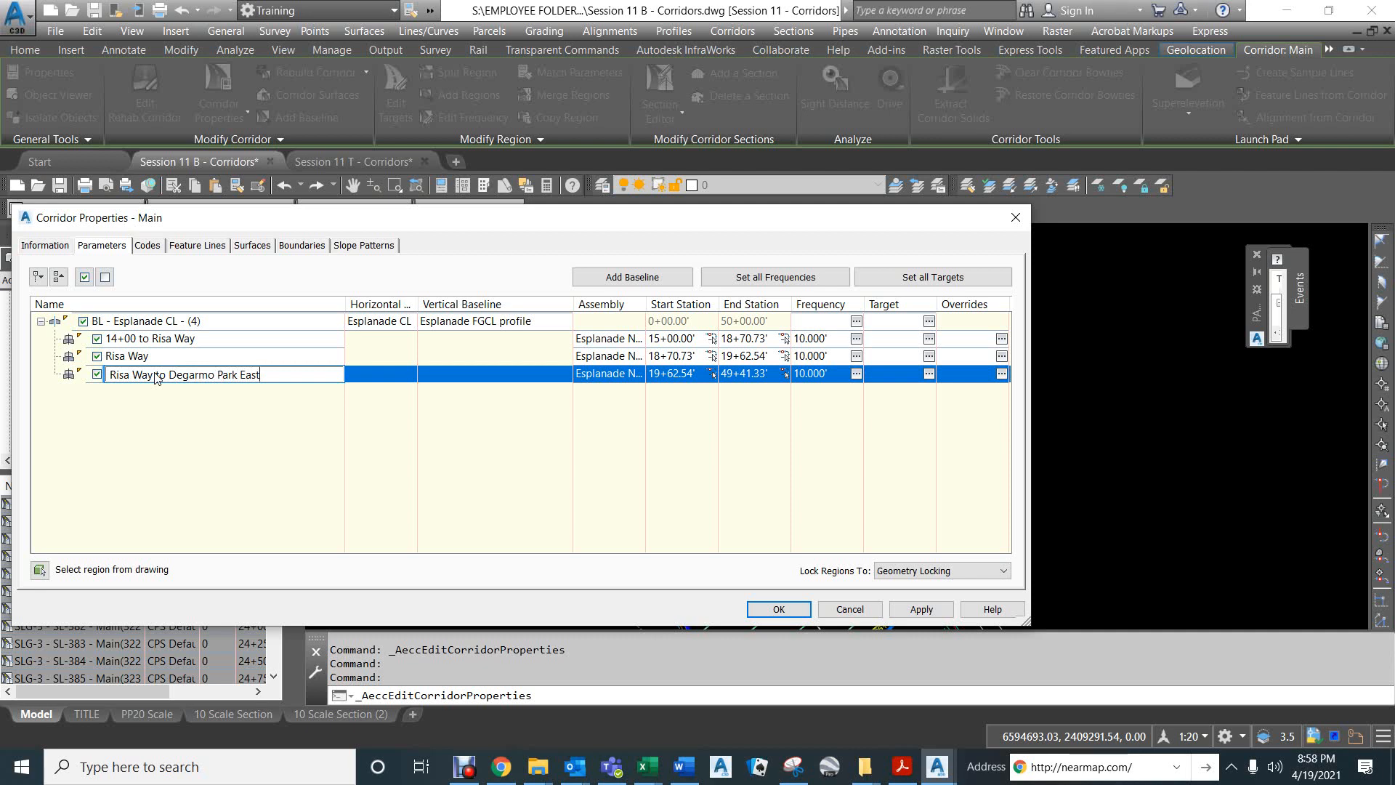
click(217, 355)
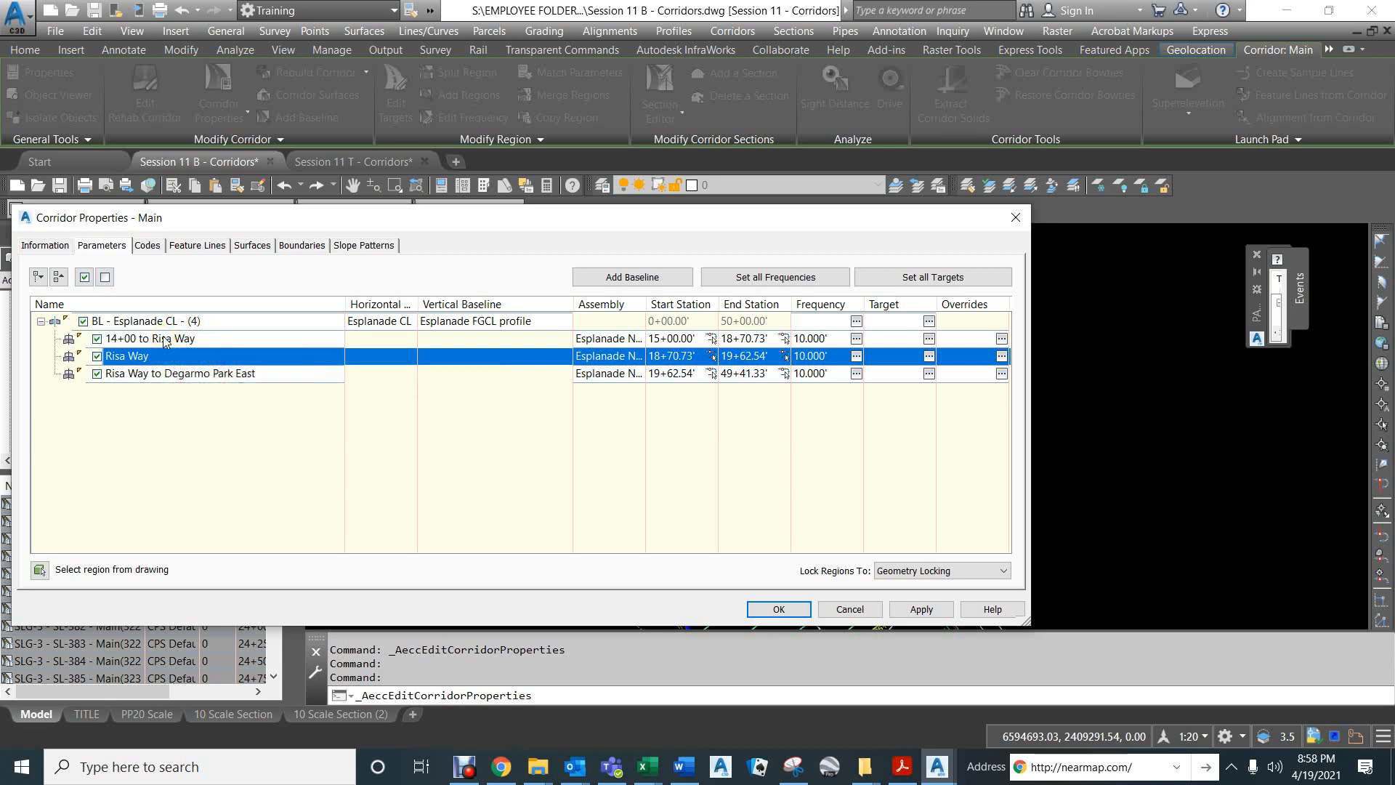
Turn off the Risa Way region, accept the corridor properties, and check the corridor at the Risa Way intersection.
click(95, 356)
click(97, 355)
click(779, 609)
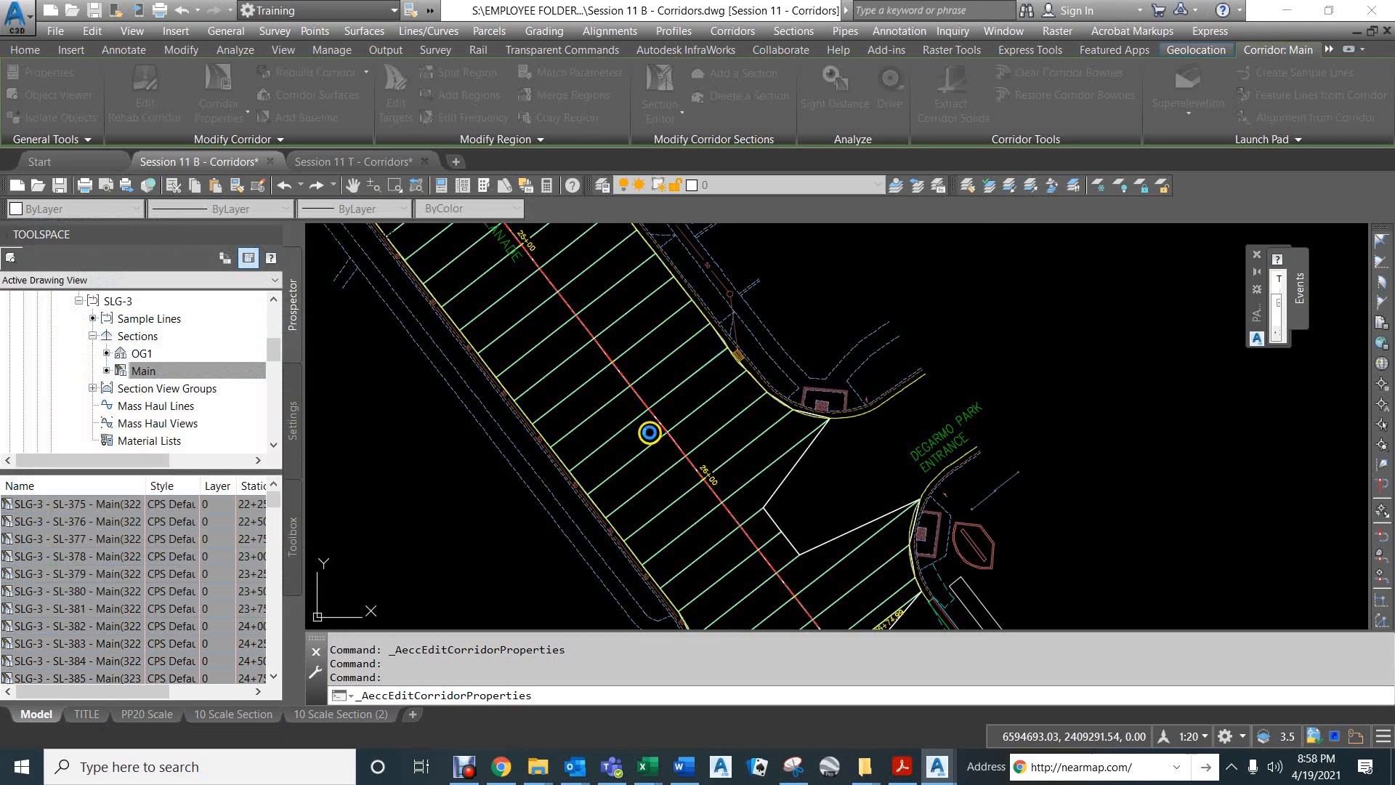
scroll(722, 444, down, 10)
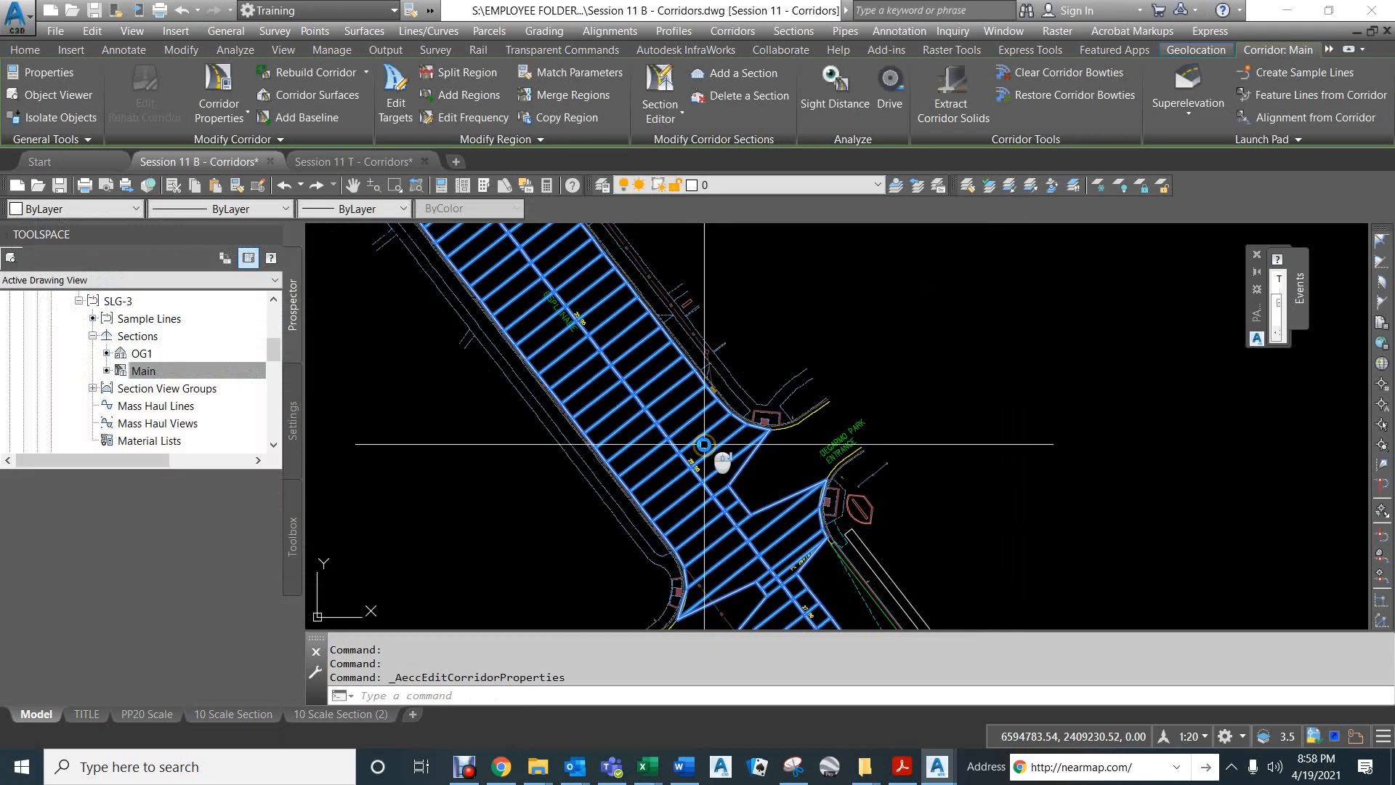
scroll(547, 294, up, 8)
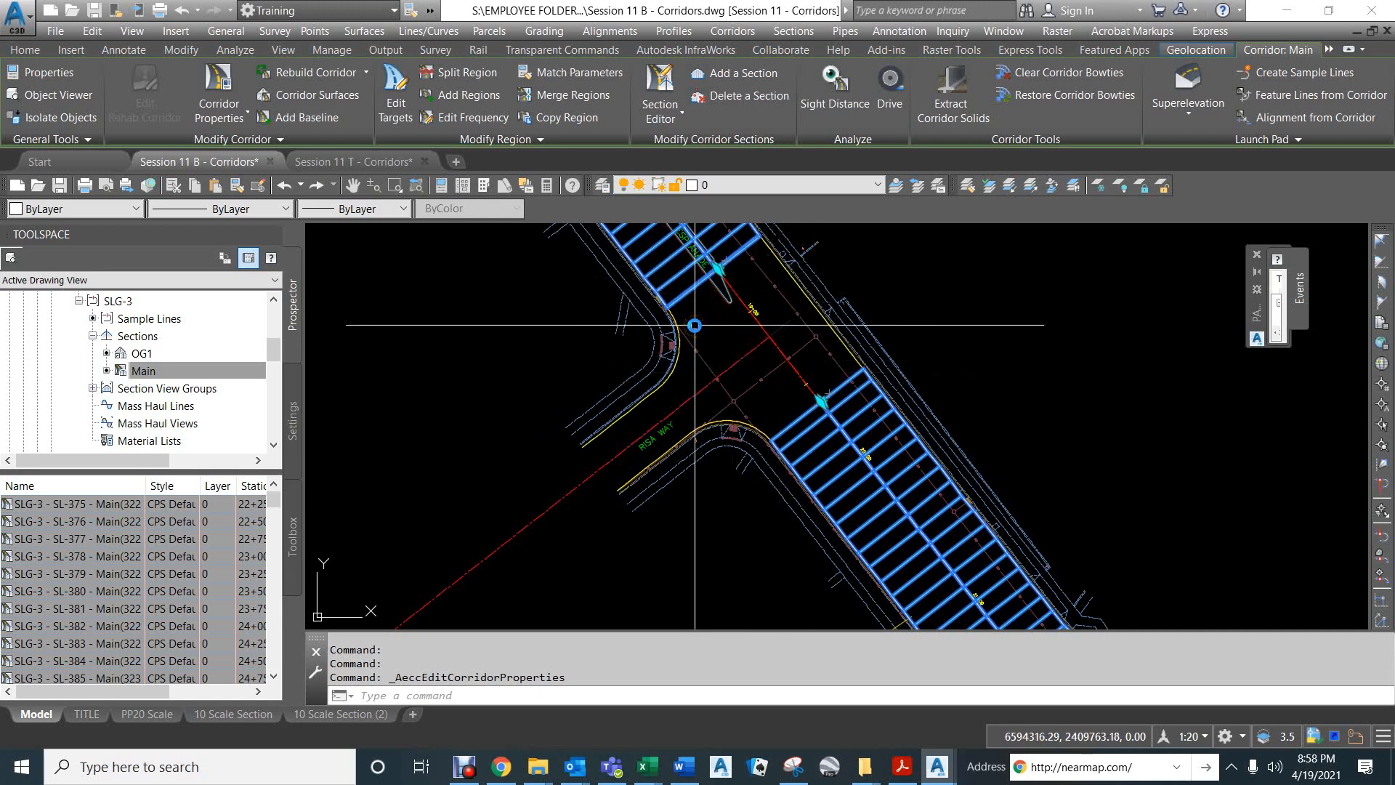
mouse_move(704, 318)
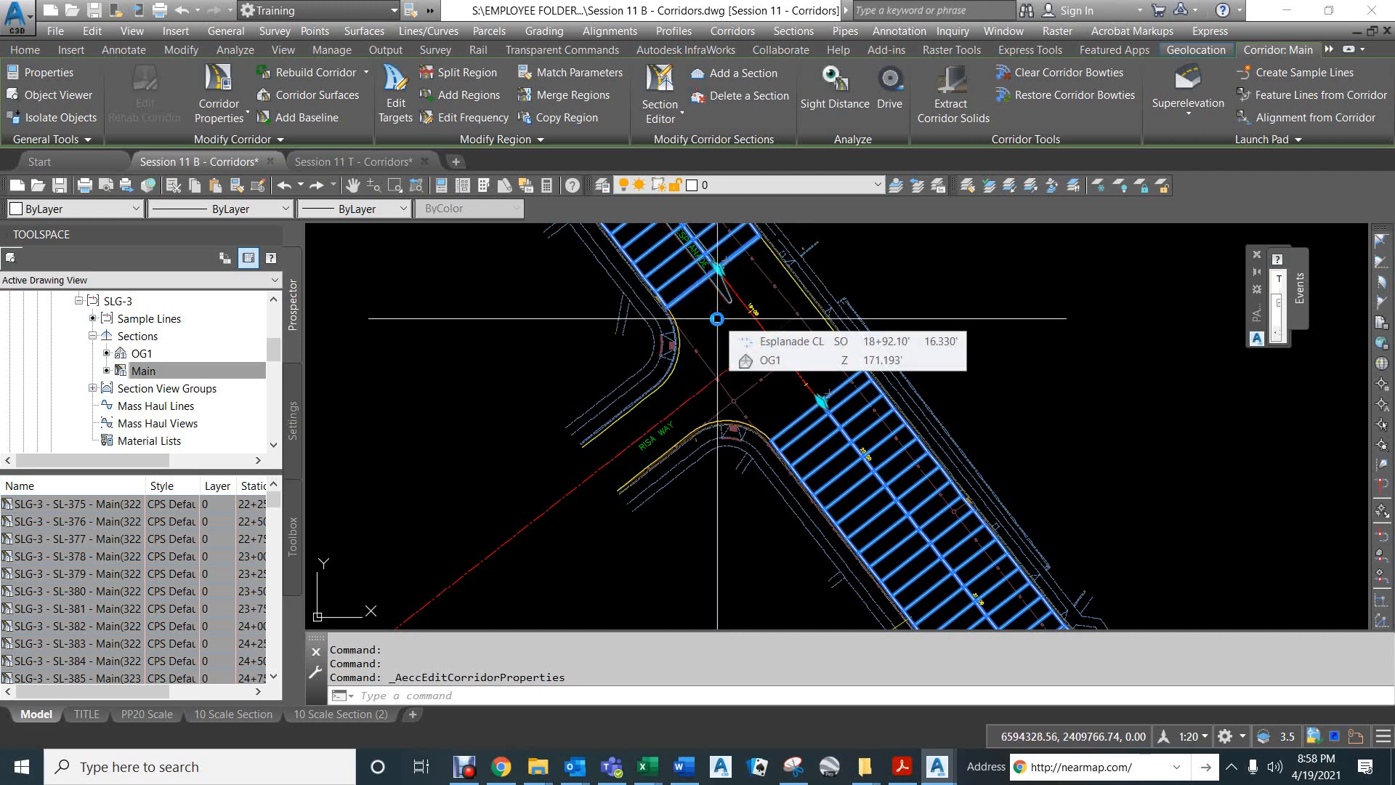
key(Escape)
key(Escape)
key(Escape)
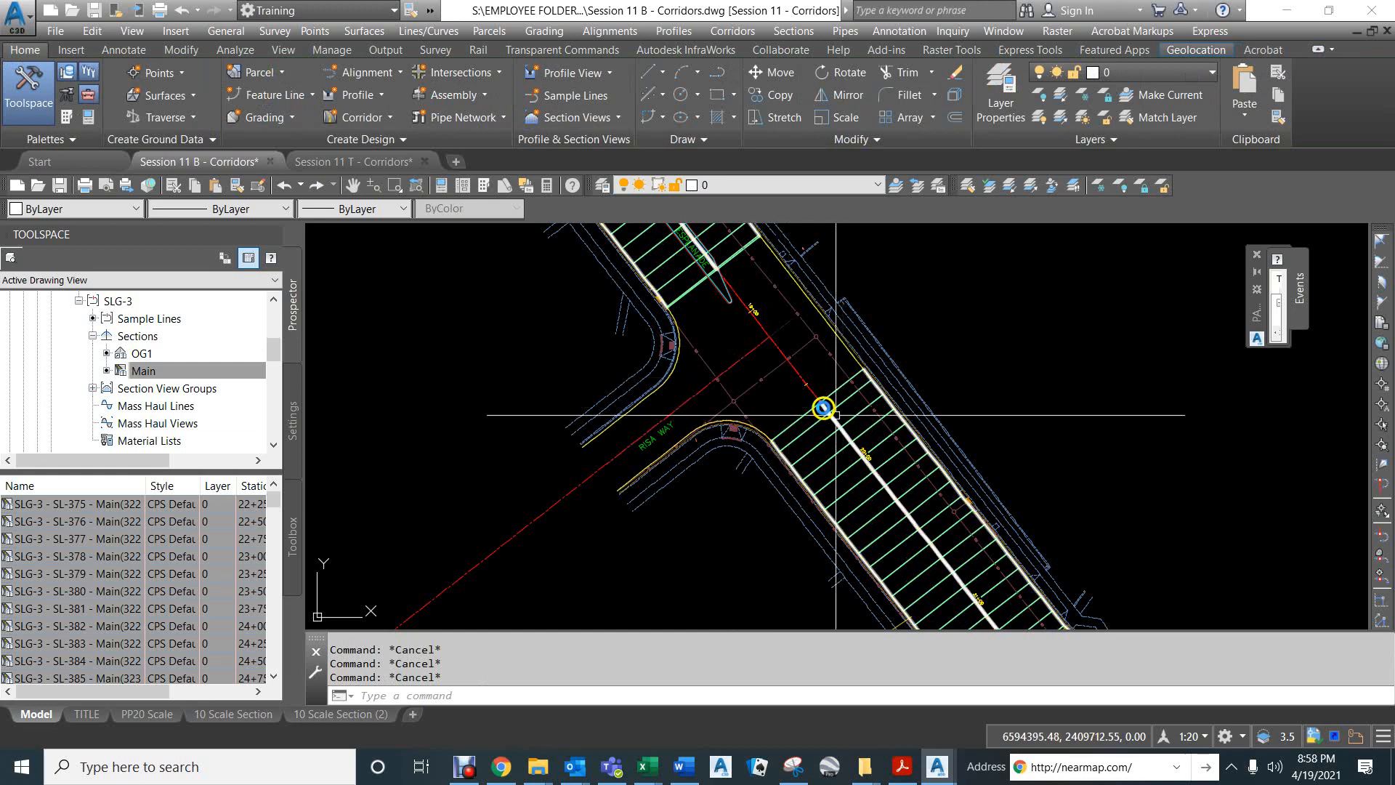
scroll(857, 479, down, 5)
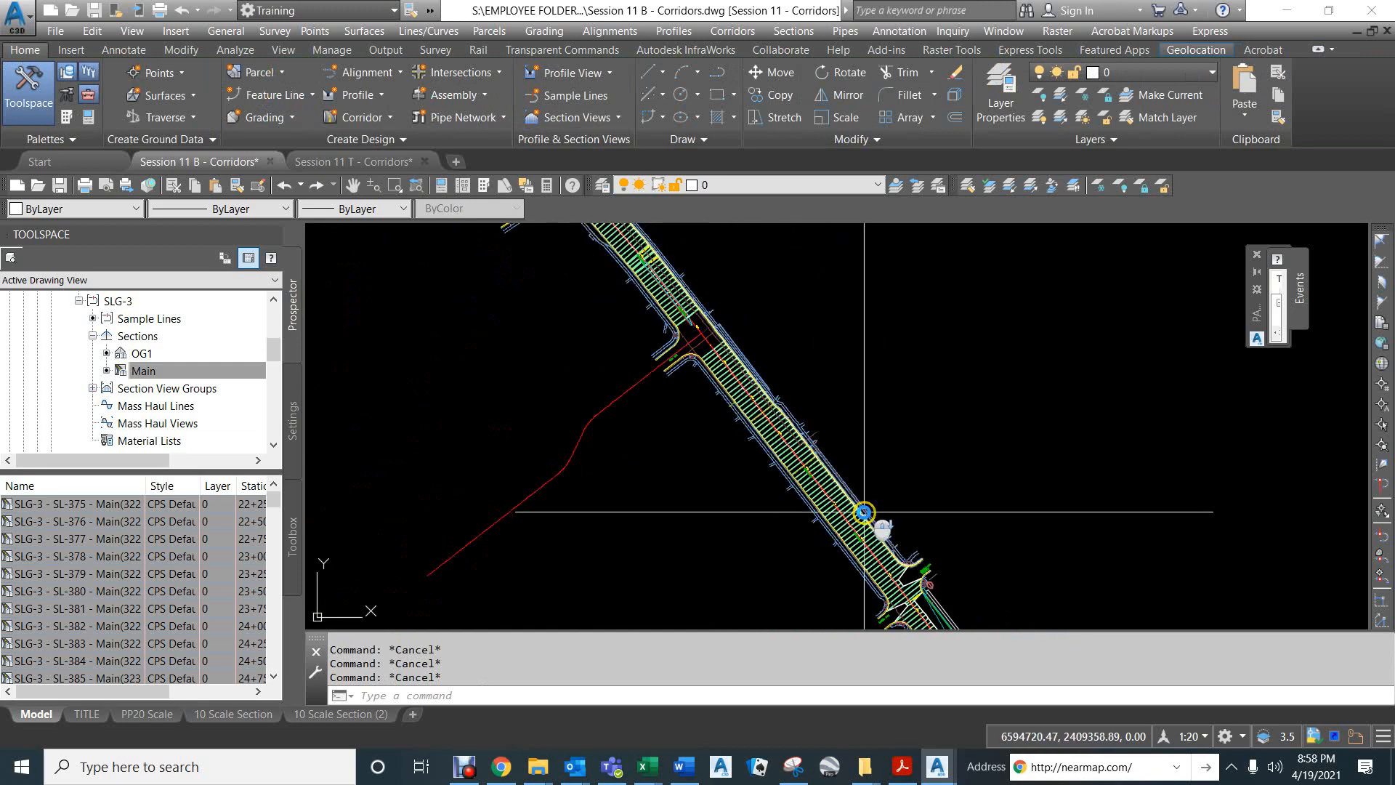
scroll(745, 392, up, 4)
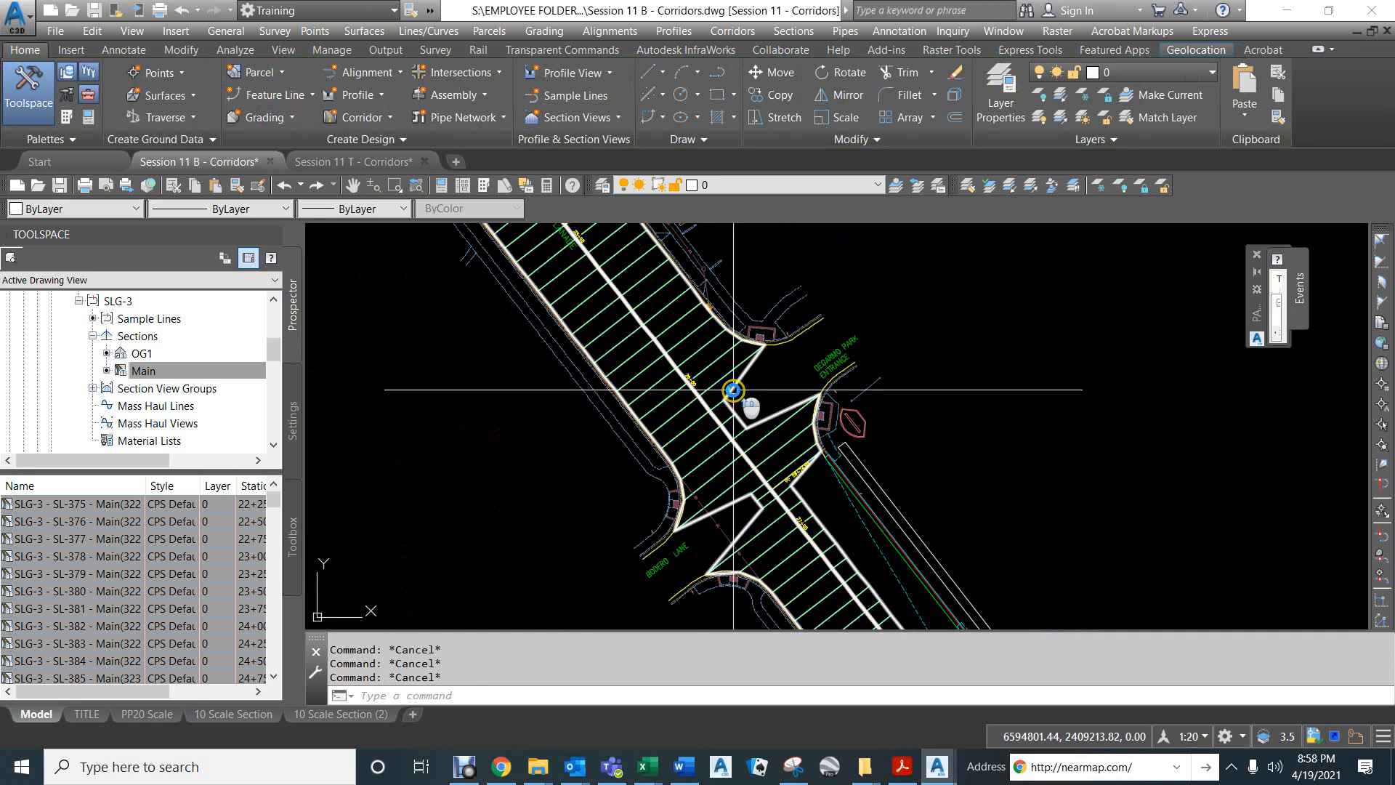
click(695, 347)
scroll(722, 373, down, 5)
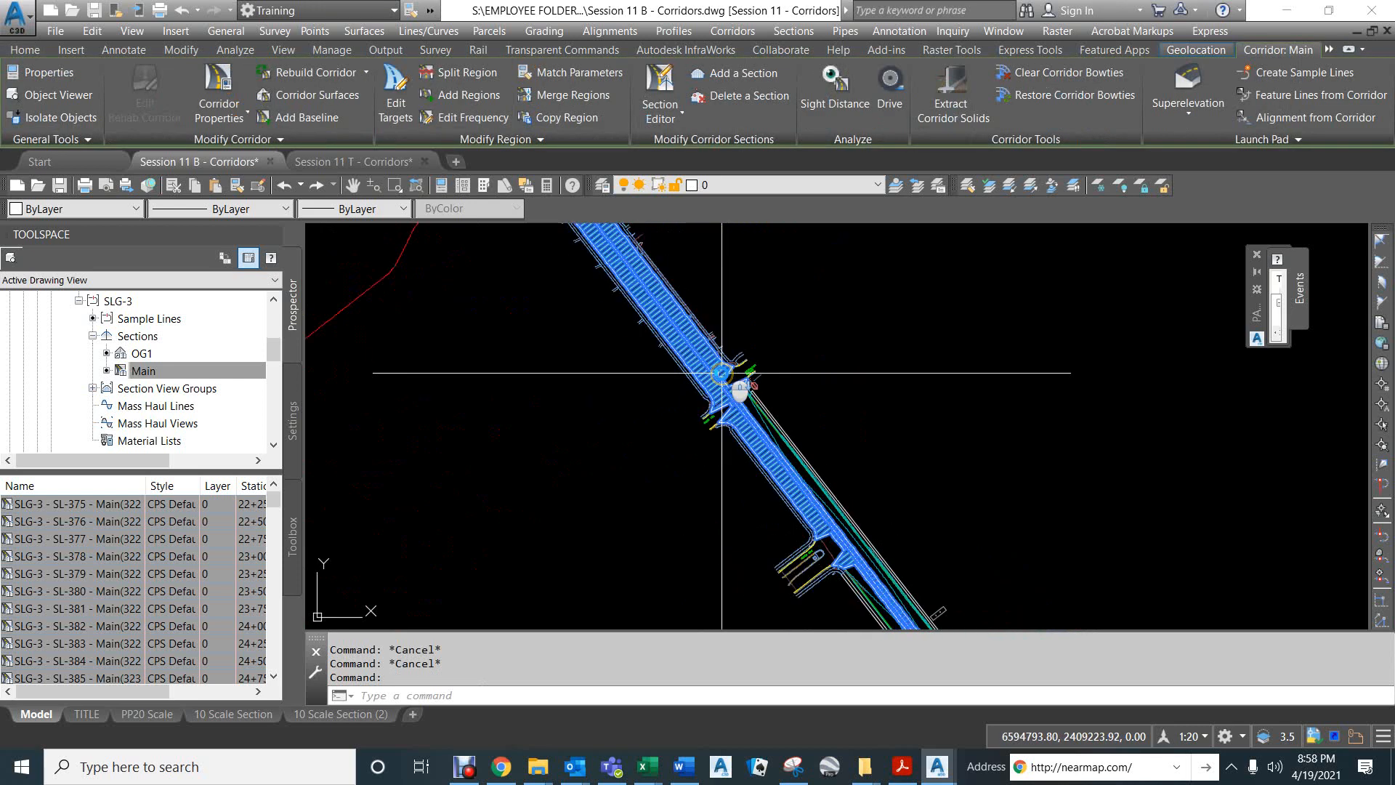
scroll(721, 373, down, 2)
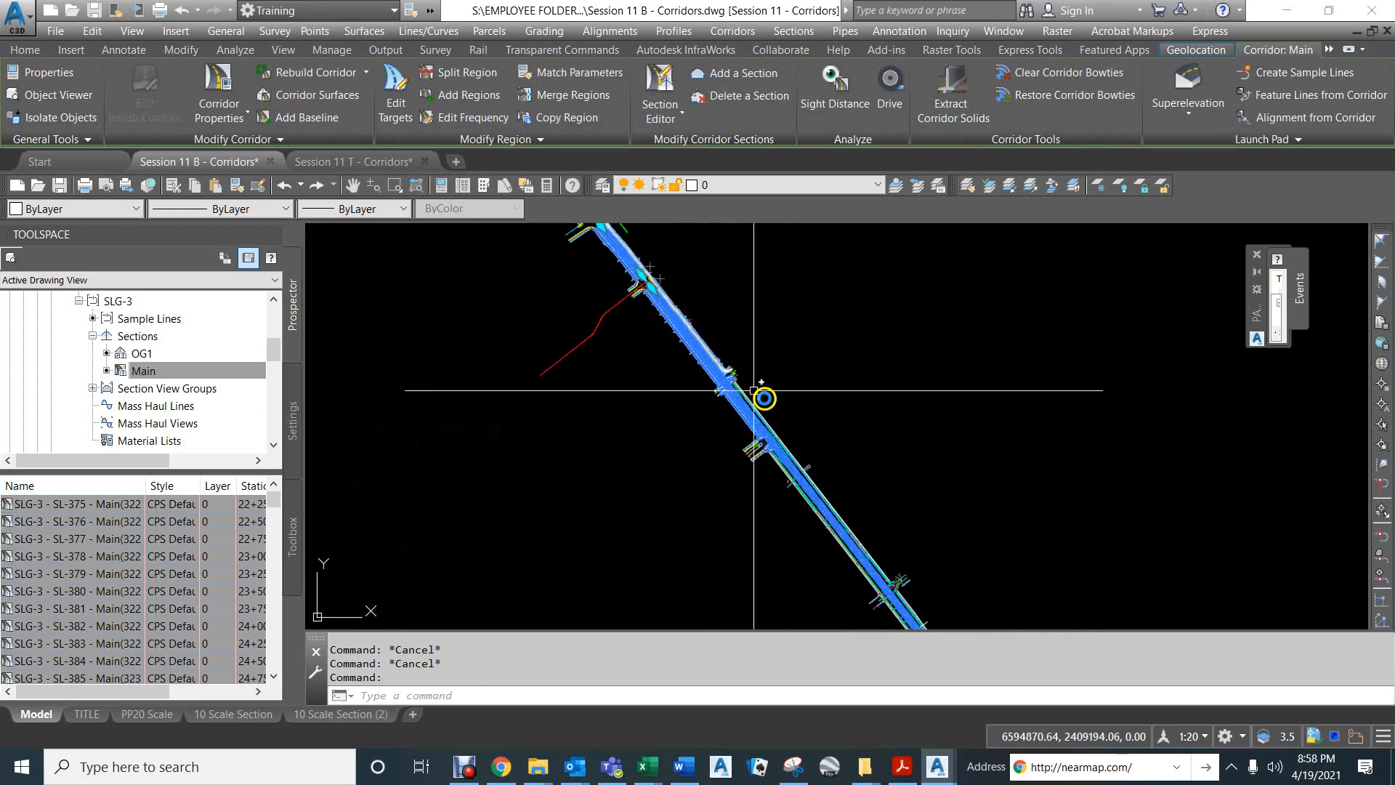
scroll(722, 371, up, 8)
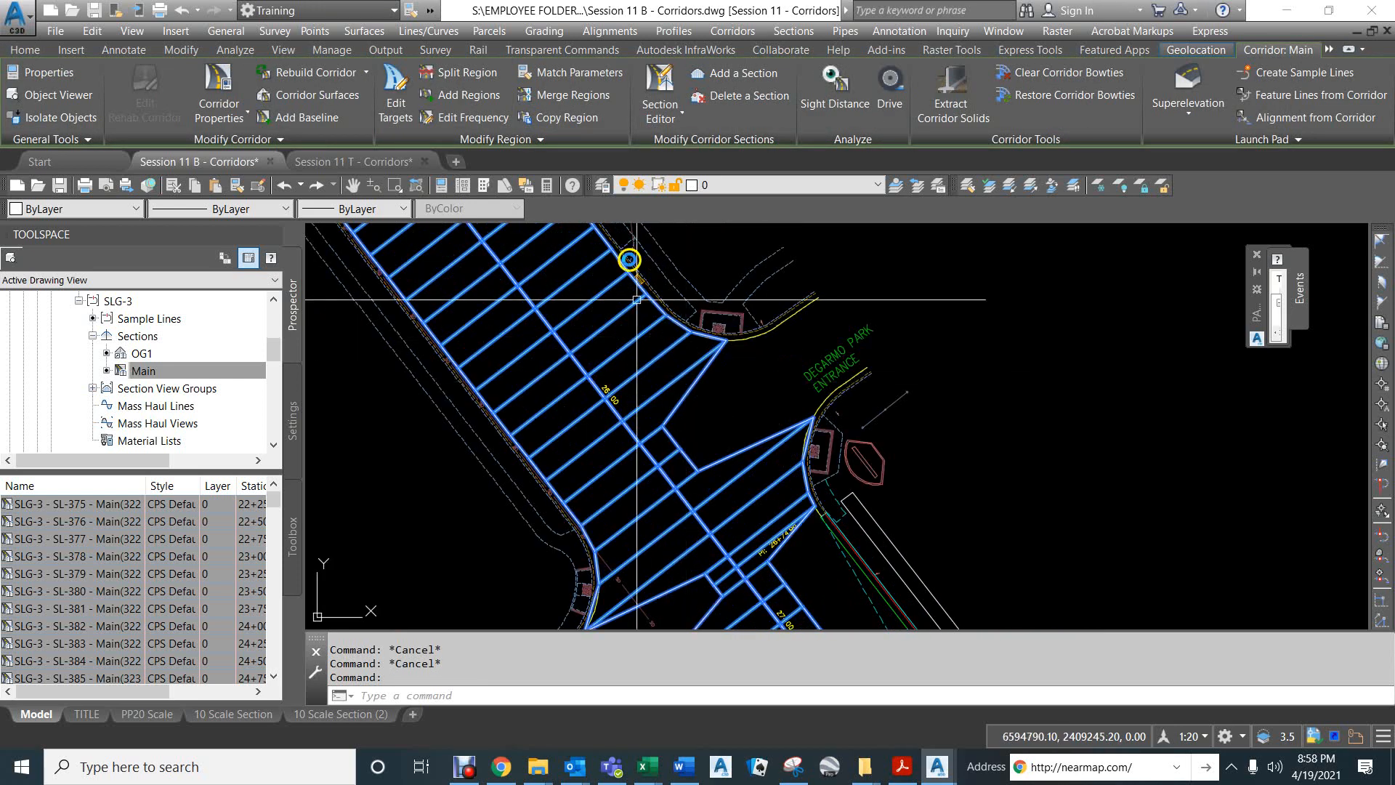
key(Escape)
key(Escape)
Split the Main corridor's "Risa Way to Degarmo Park East" region at station 25+85.44, snapping to the curb return endpoint just before the Degarmo Park entrance.
click(593, 303)
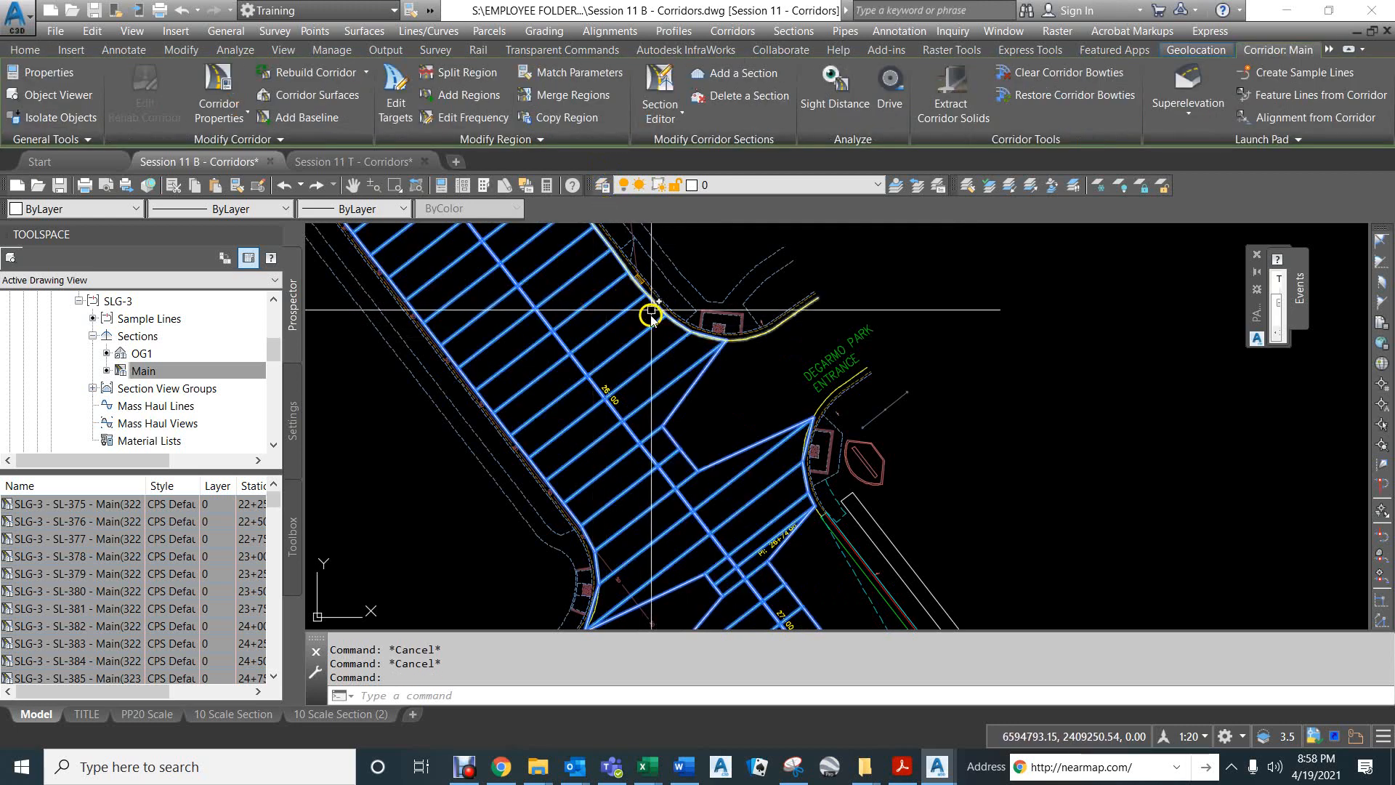
click(465, 74)
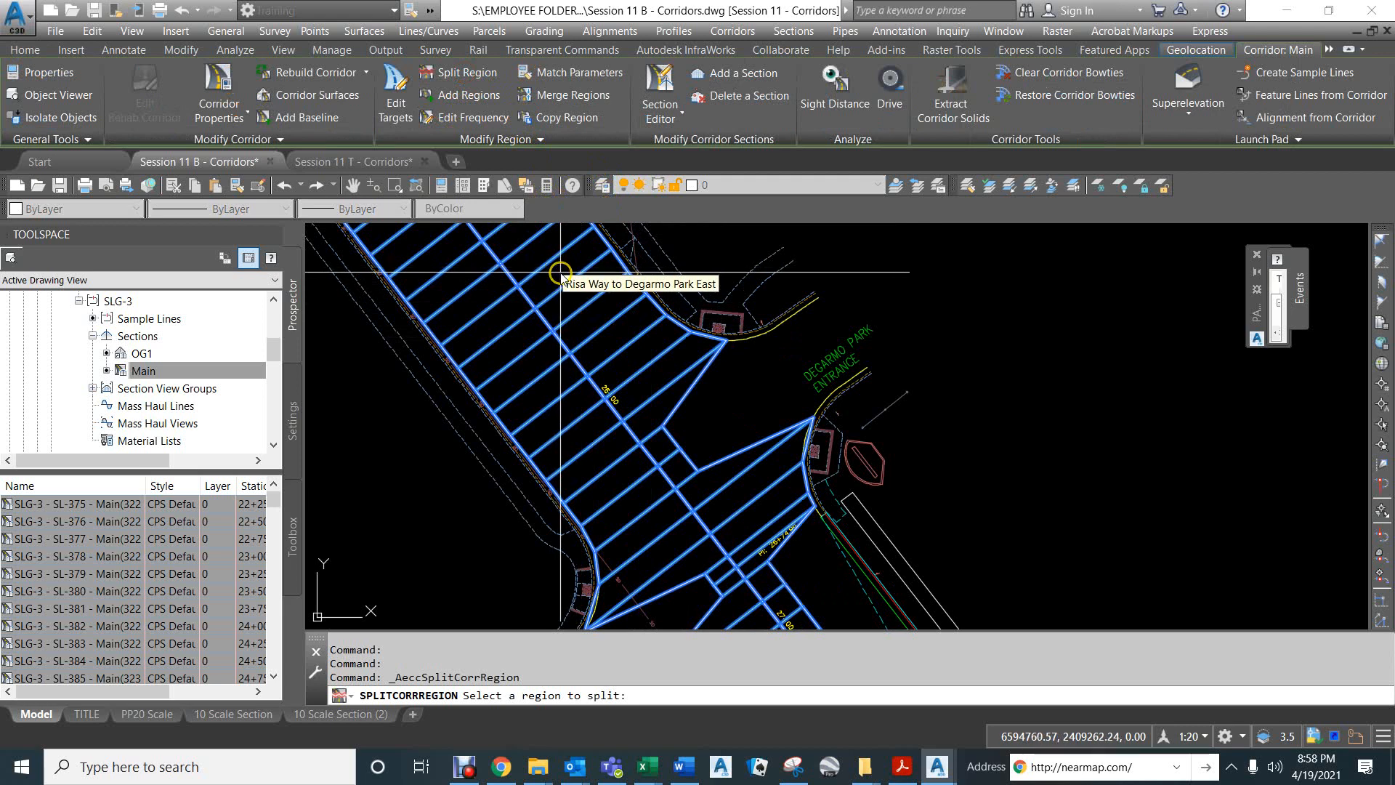
scroll(560, 273, down, 6)
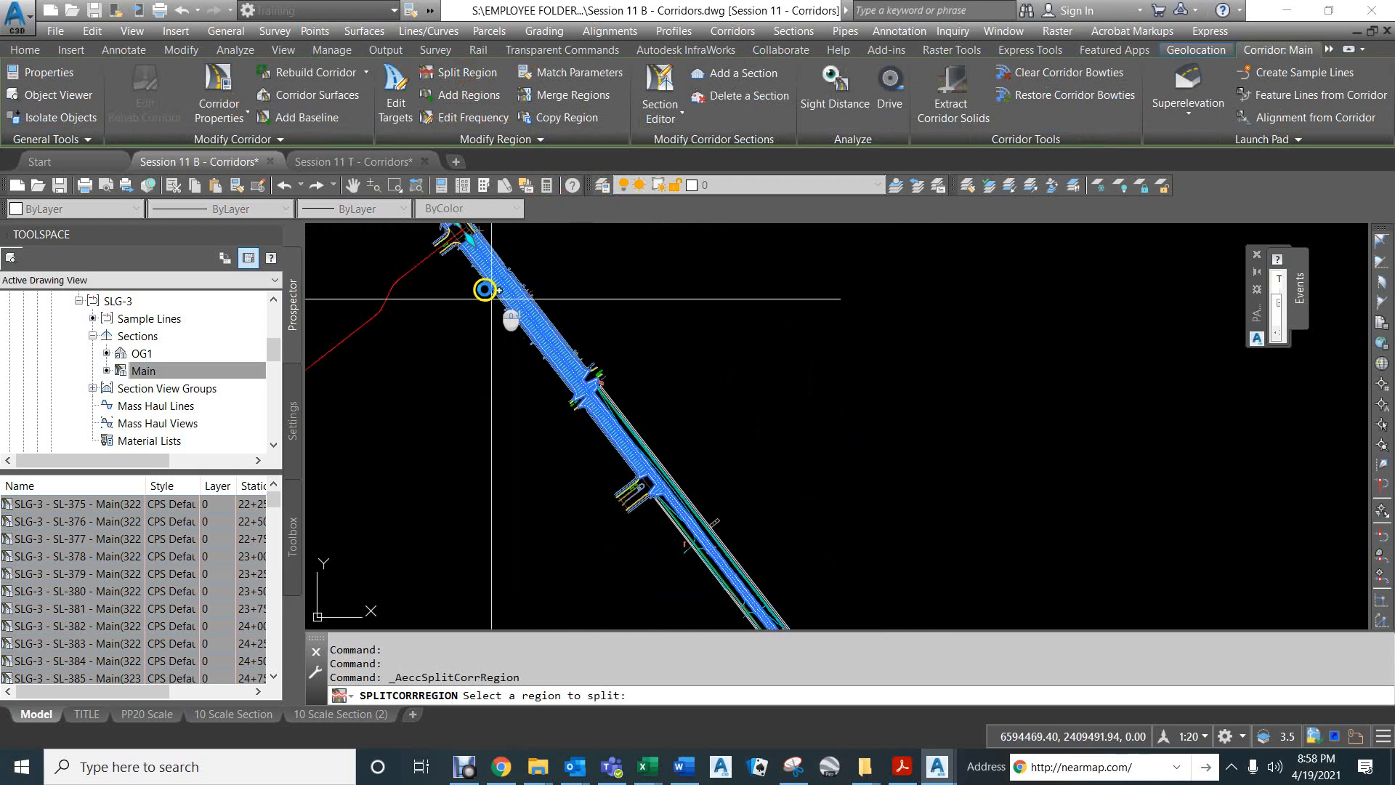
scroll(563, 432, up, 8)
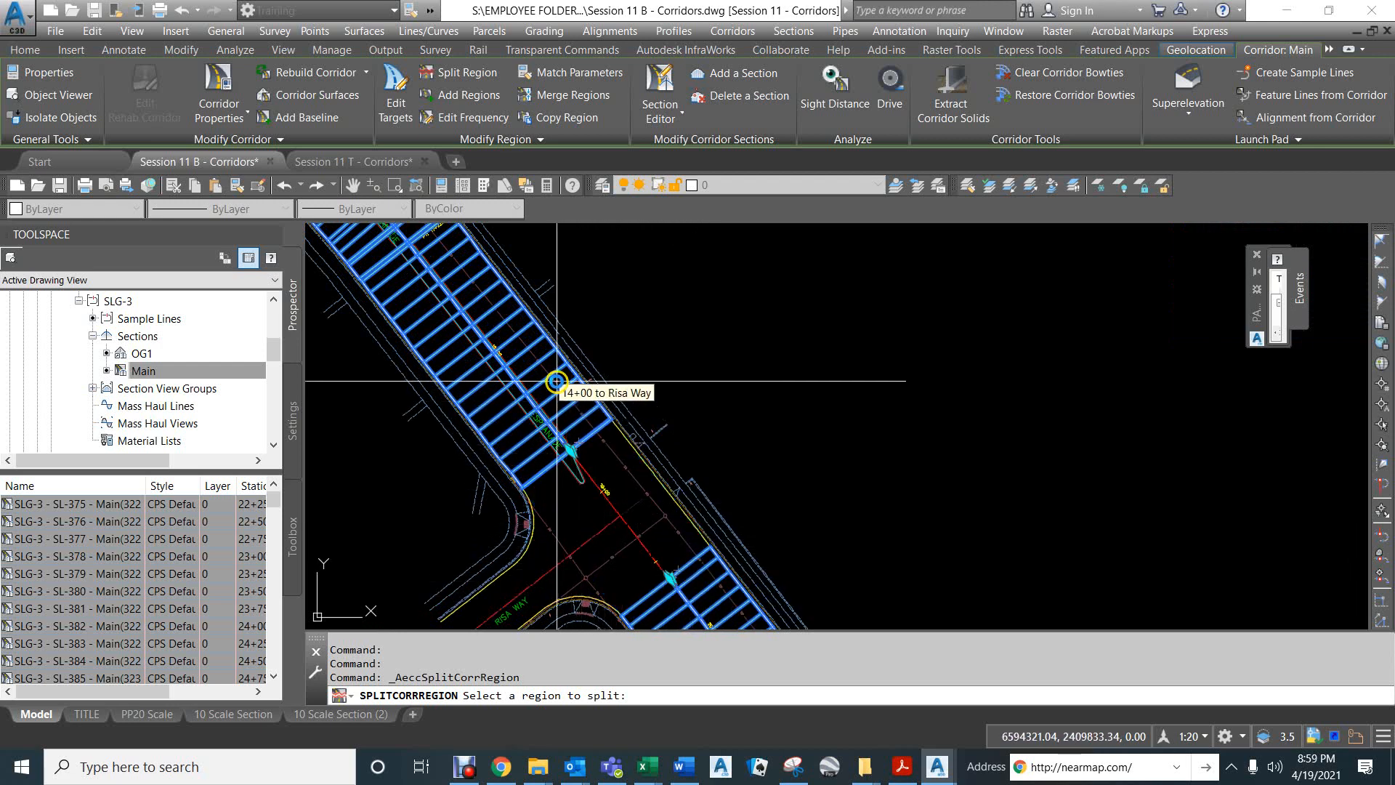
scroll(552, 371, down, 3)
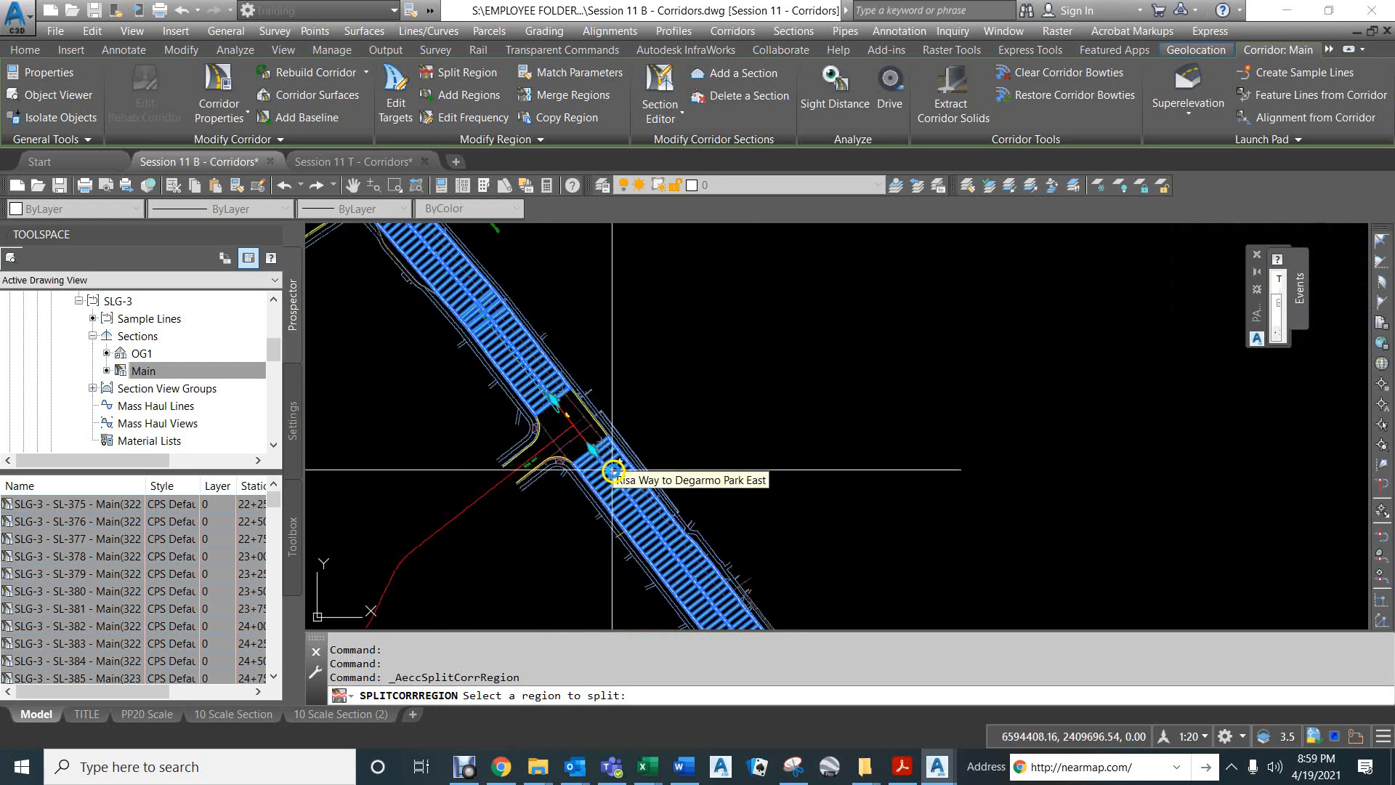
scroll(627, 486, up, 5)
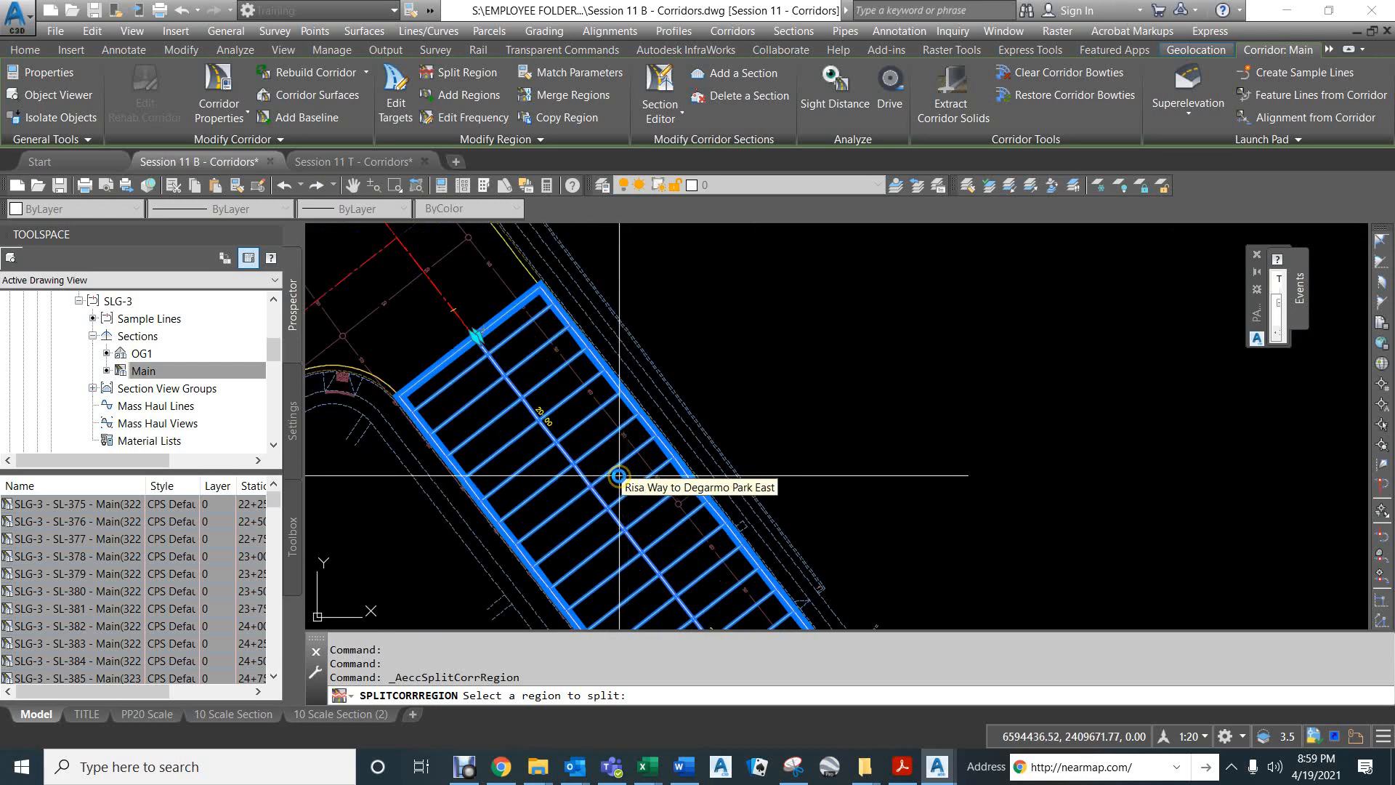
scroll(619, 476, up, 2)
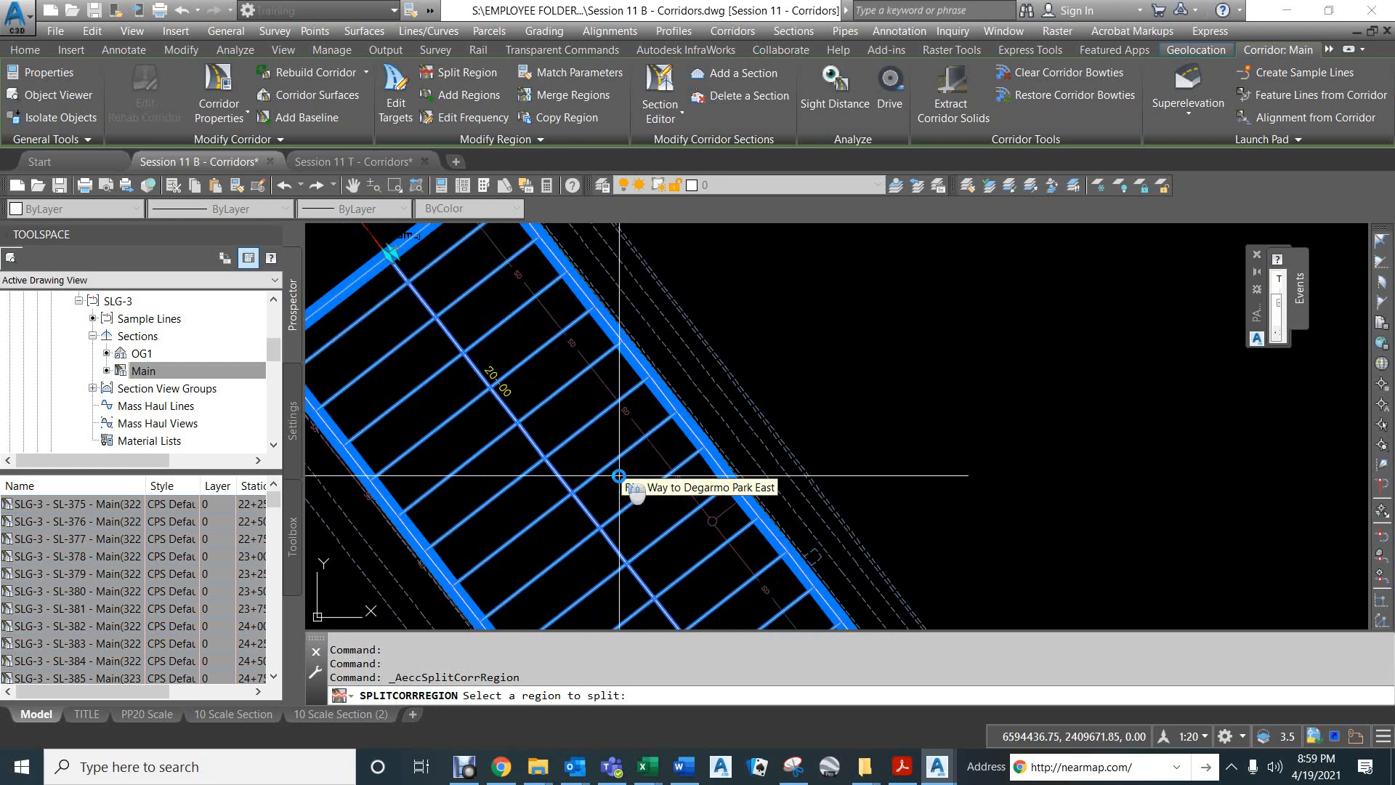
scroll(618, 476, down, 8)
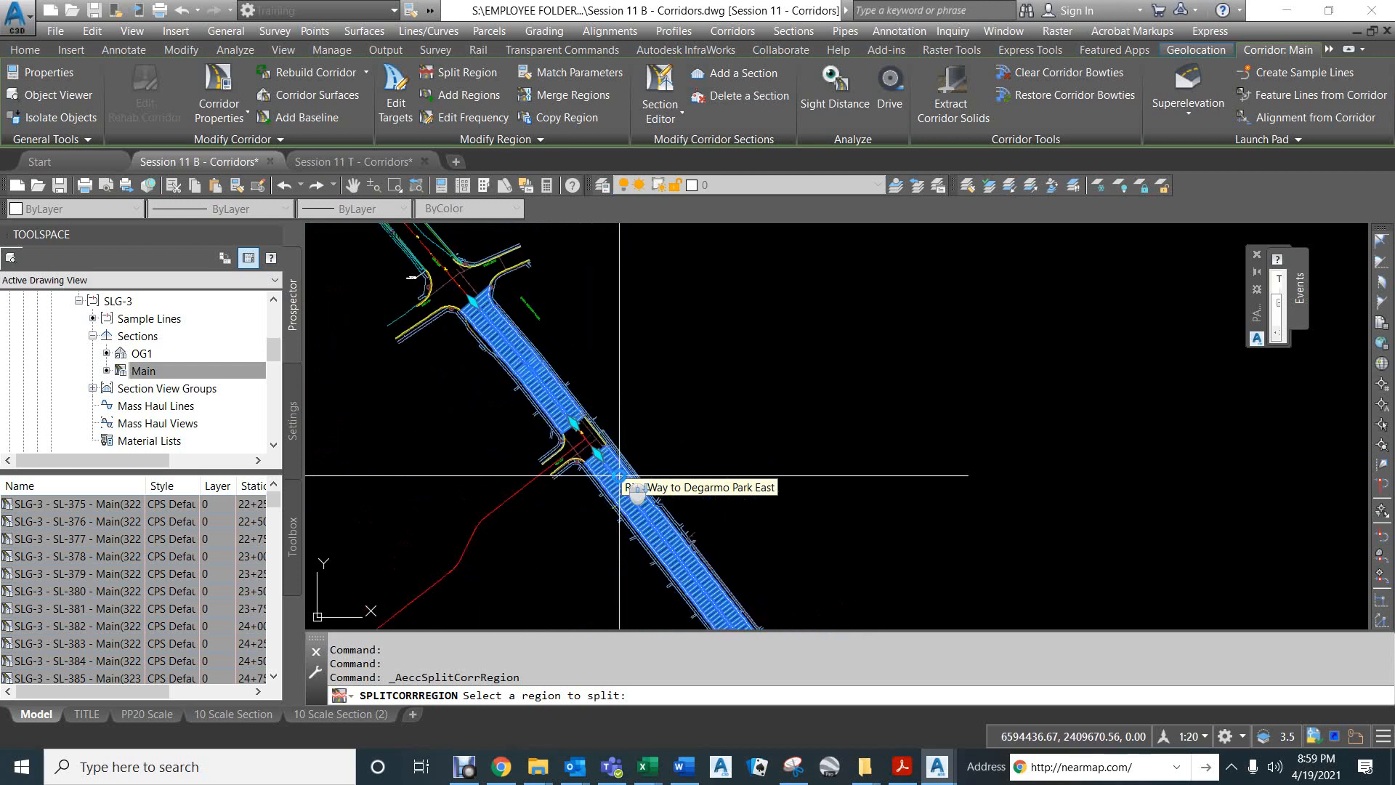
scroll(576, 355, down, 7)
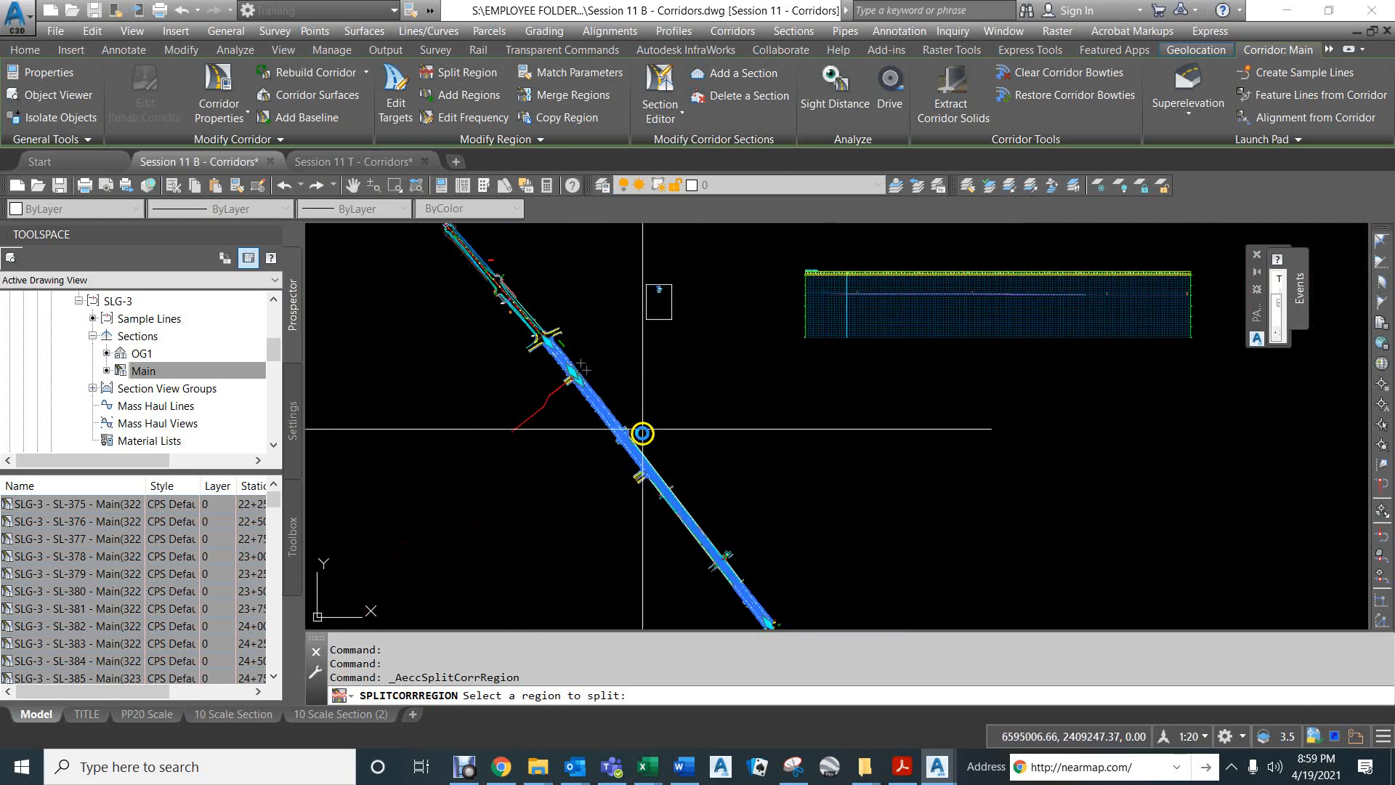
scroll(617, 438, up, 10)
scroll(630, 346, up, 4)
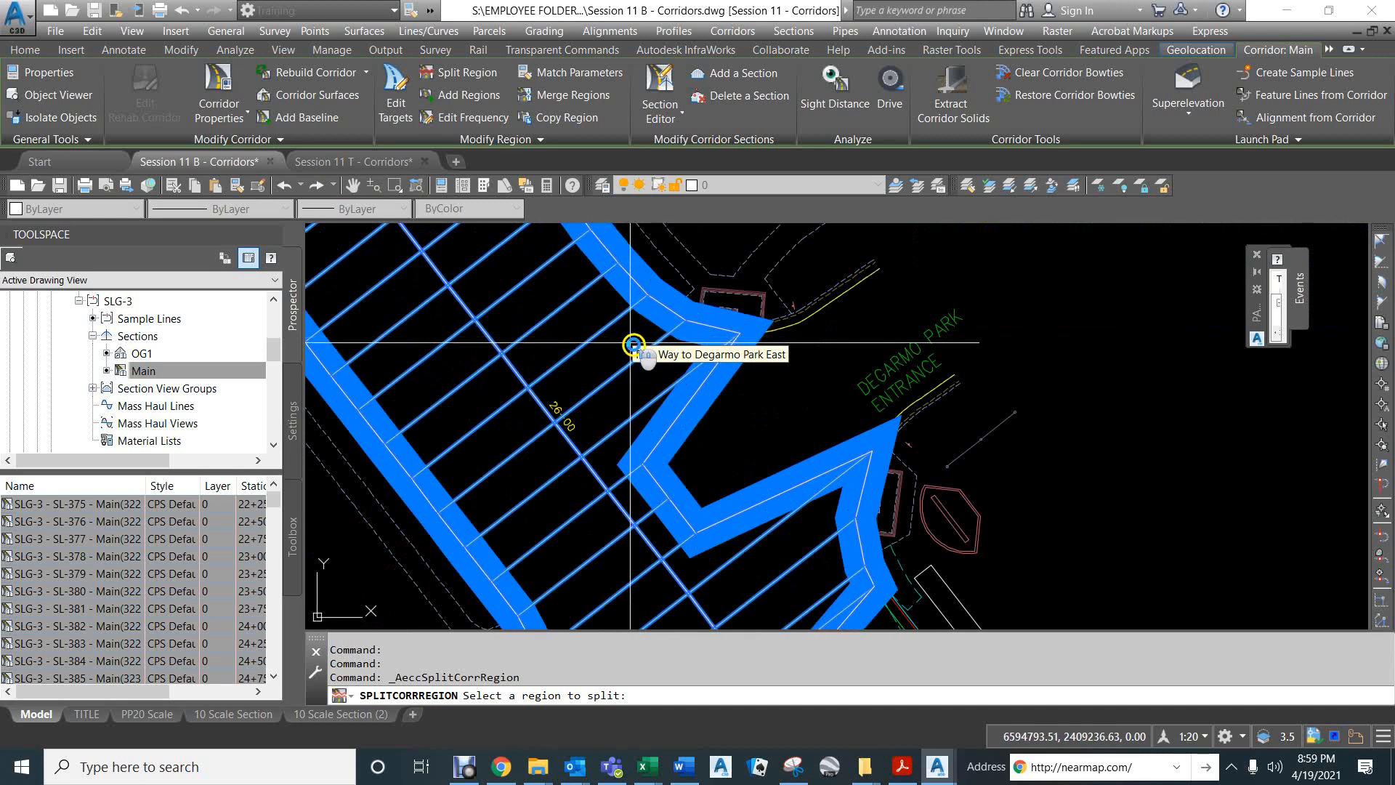
click(614, 348)
scroll(632, 320, up, 5)
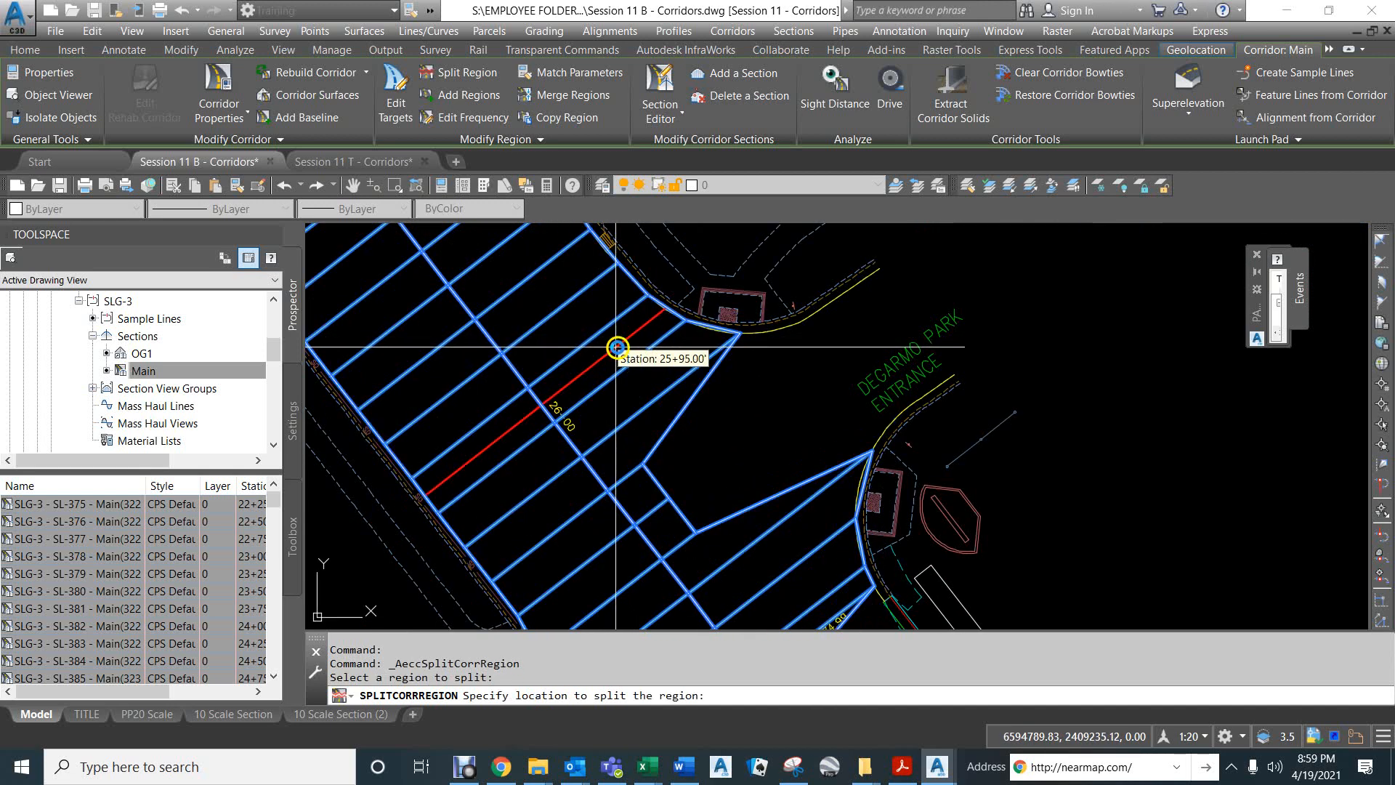
text(en)
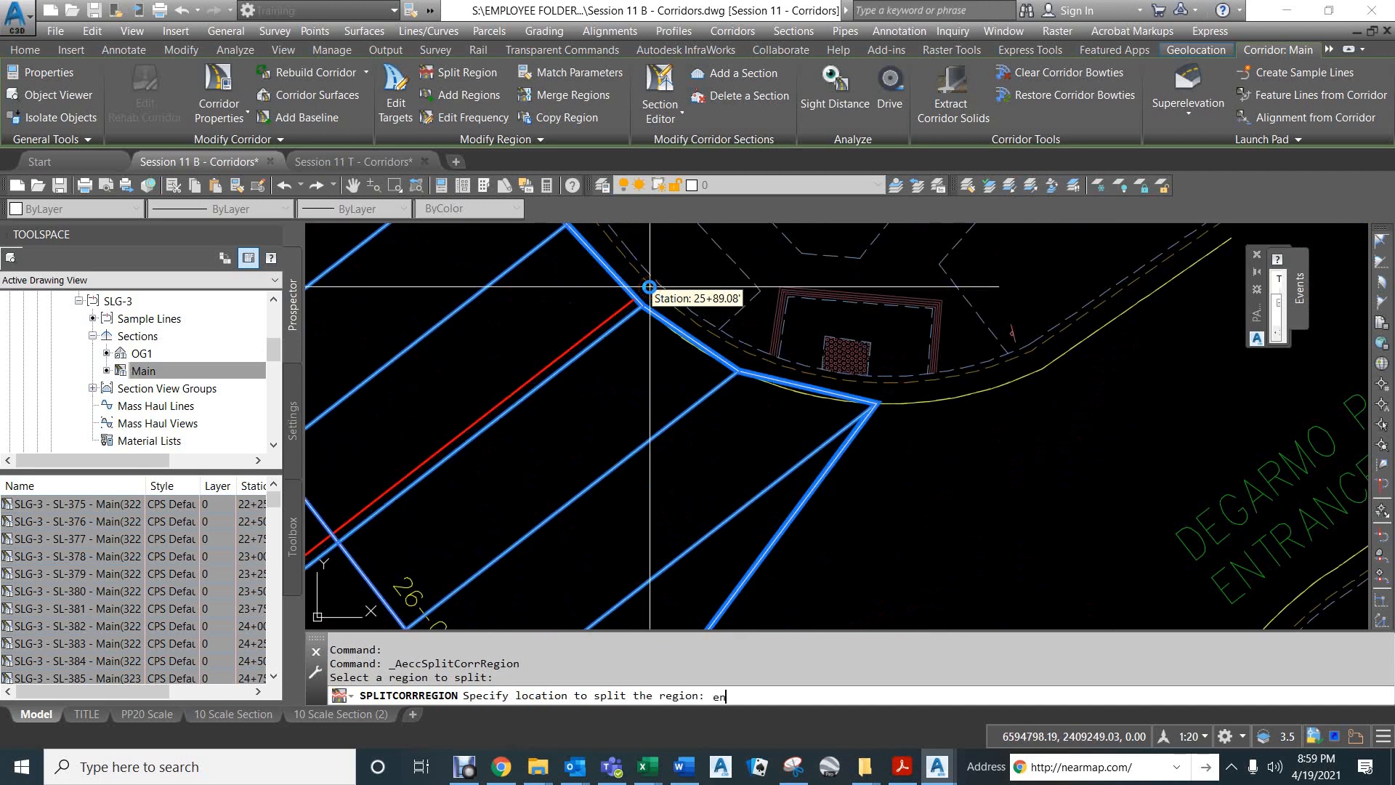
text(d of)
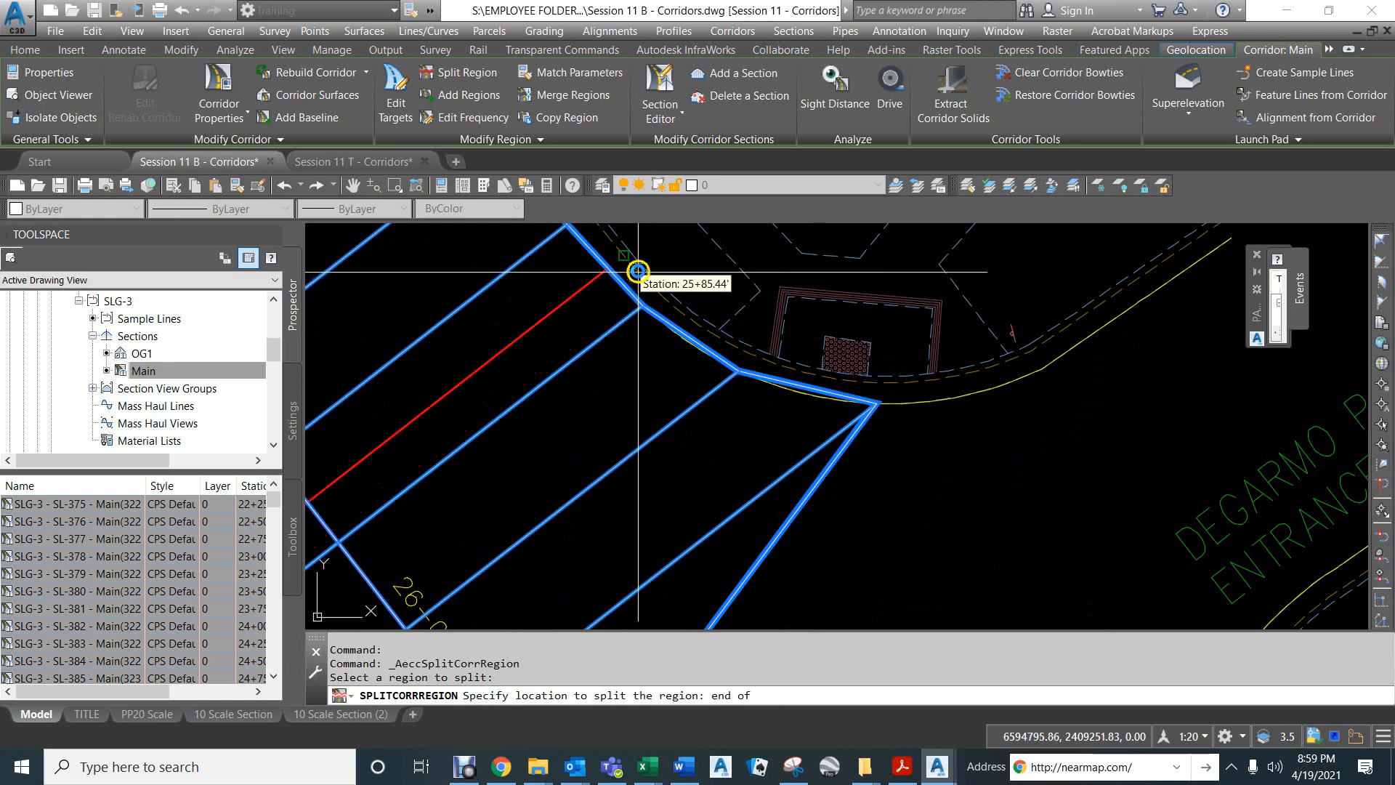
click(646, 274)
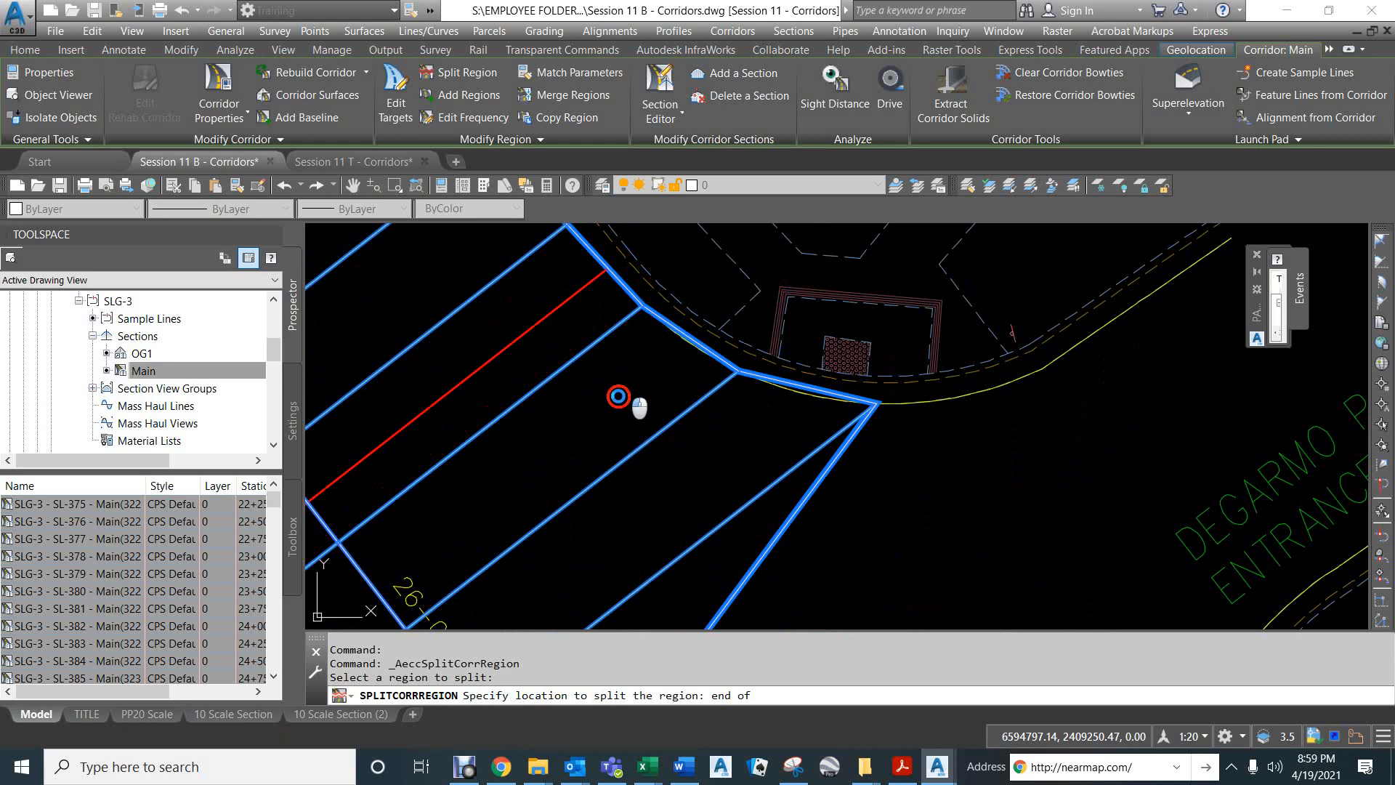
Split the "Risa Way to Degarmo Park East [Copy]" region at the curb return endpoint just past the Degarmo Park entrance.
scroll(611, 412, down, 6)
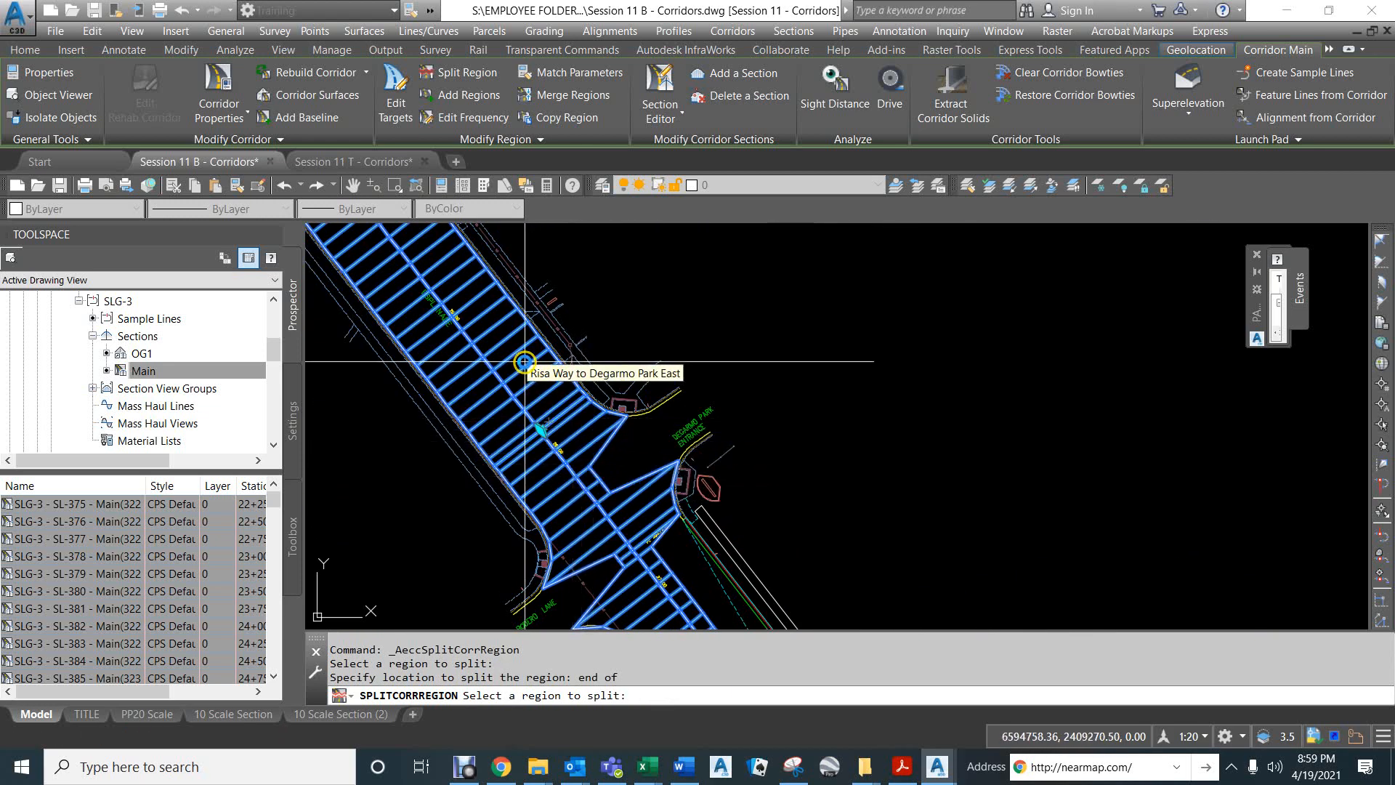
scroll(537, 429, up, 2)
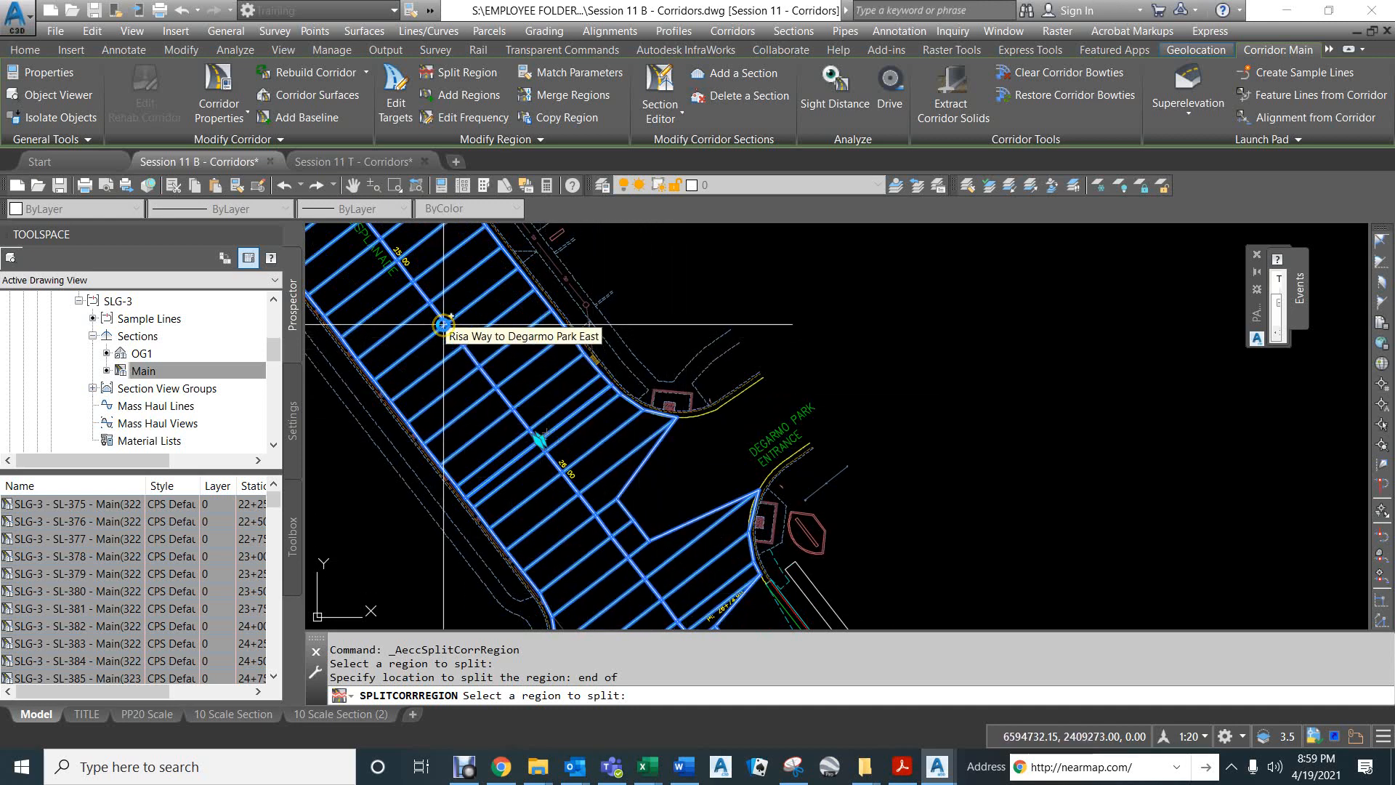
click(672, 550)
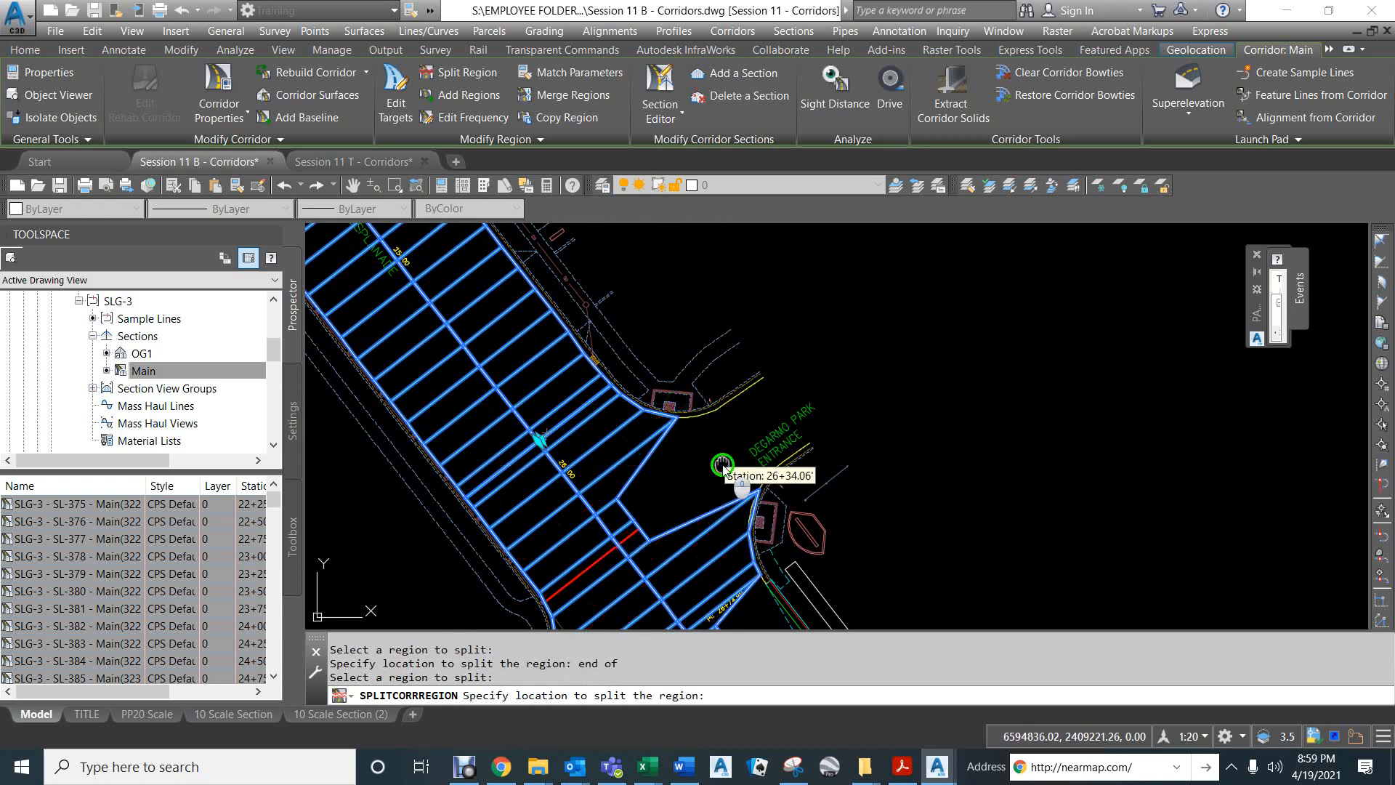
middle_drag(723, 464, 627, 281)
scroll(673, 393, up, 5)
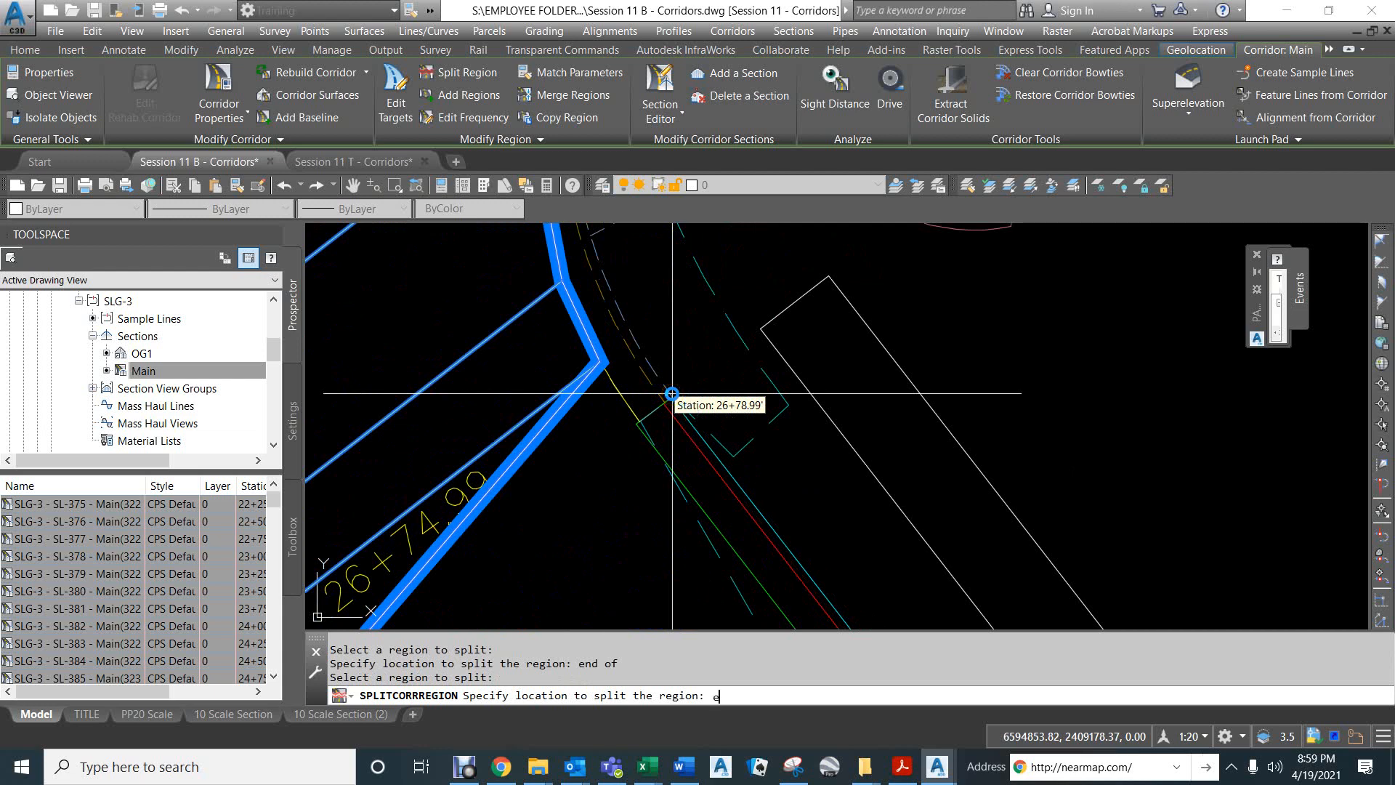
text(end)
key(Return)
click(672, 393)
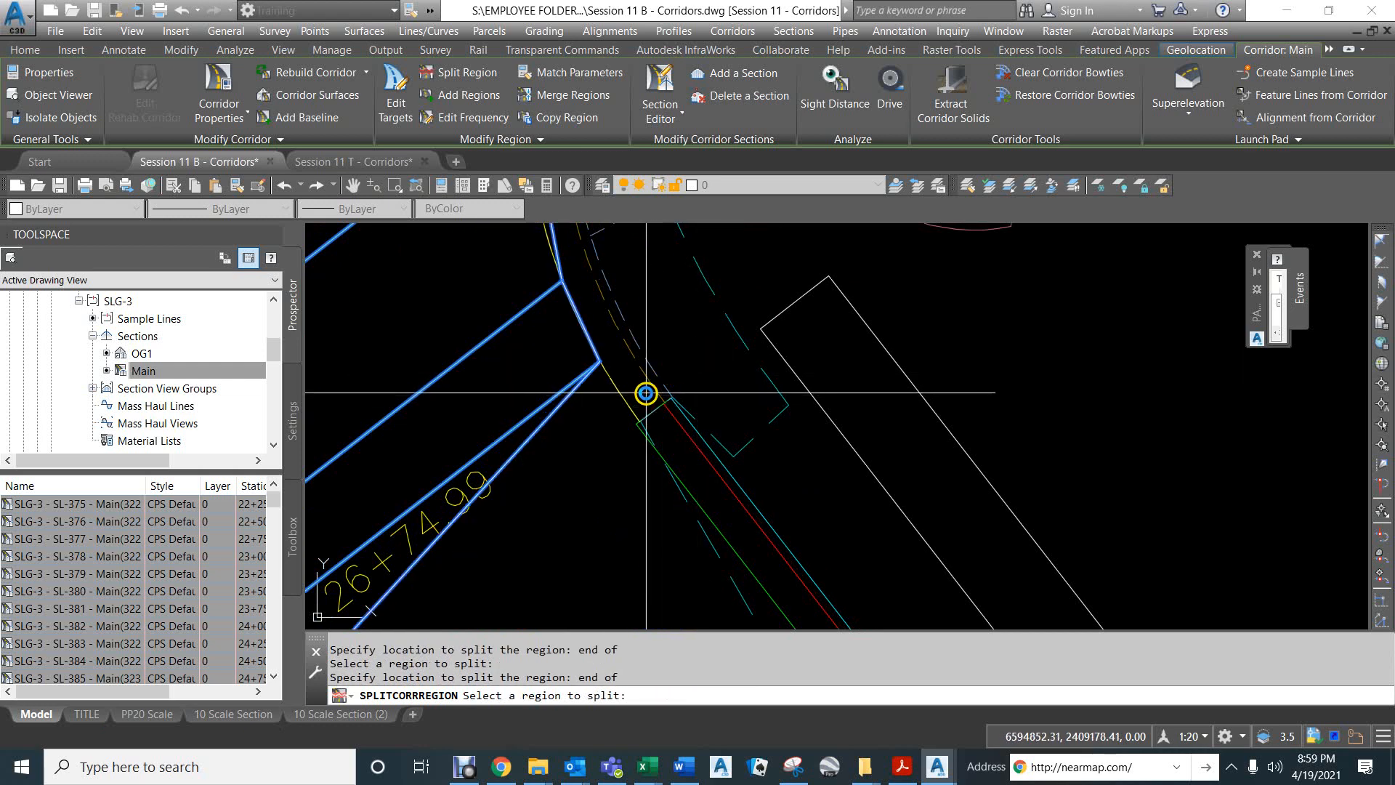
Split the "[Copy] [Copy]" region at station 27+20.35, snapping to the far endpoint of the Bodero Lane curb return, and finish splitting.
scroll(629, 429, down, 4)
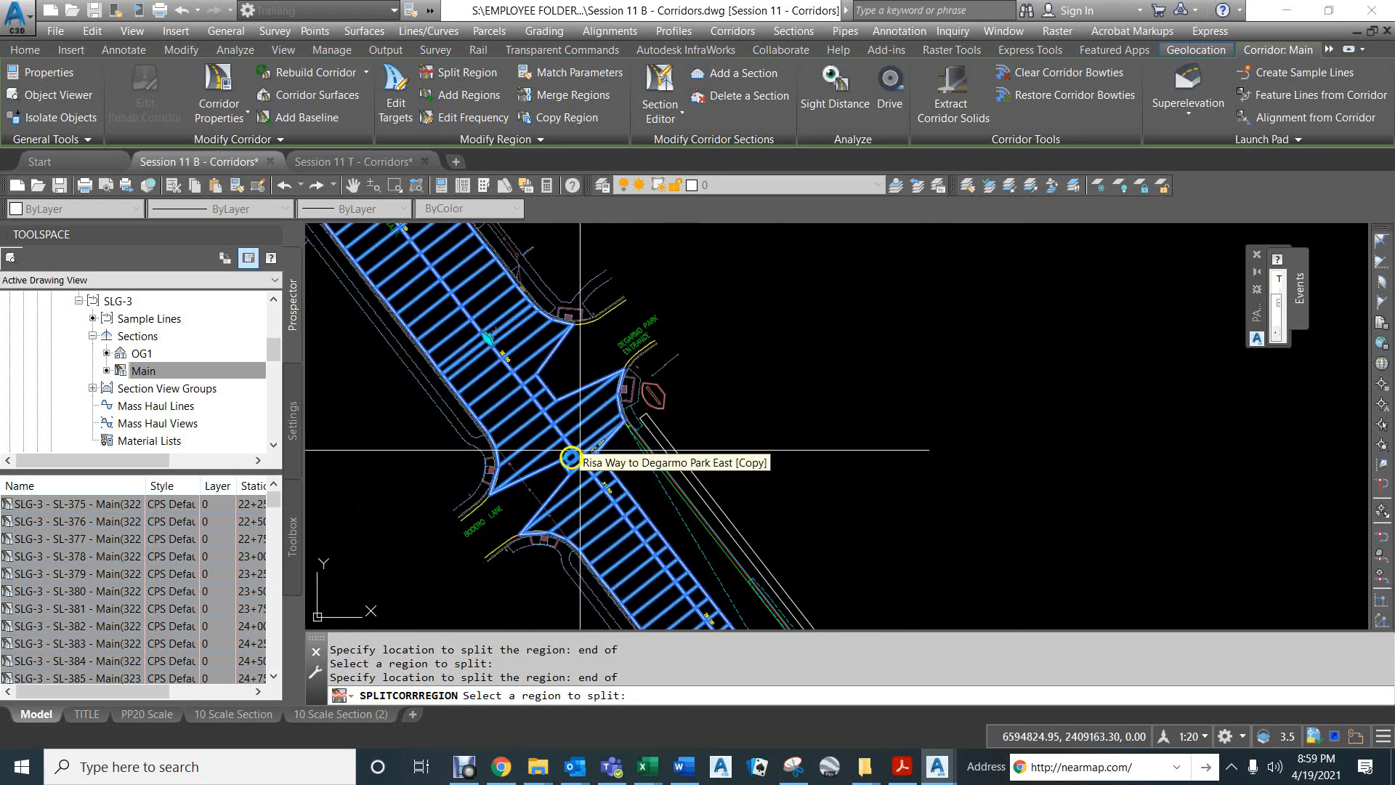
scroll(551, 532, up, 5)
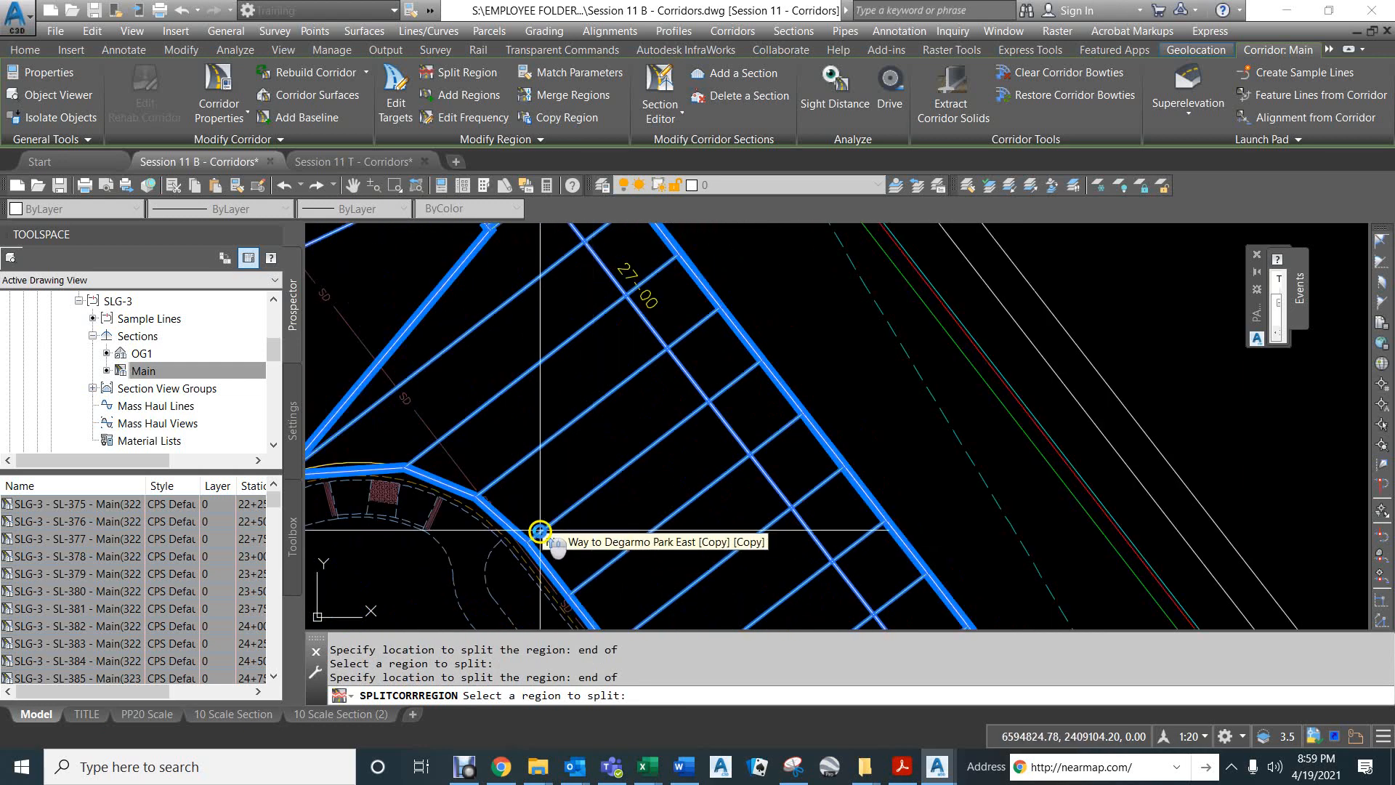
scroll(535, 556, up, 3)
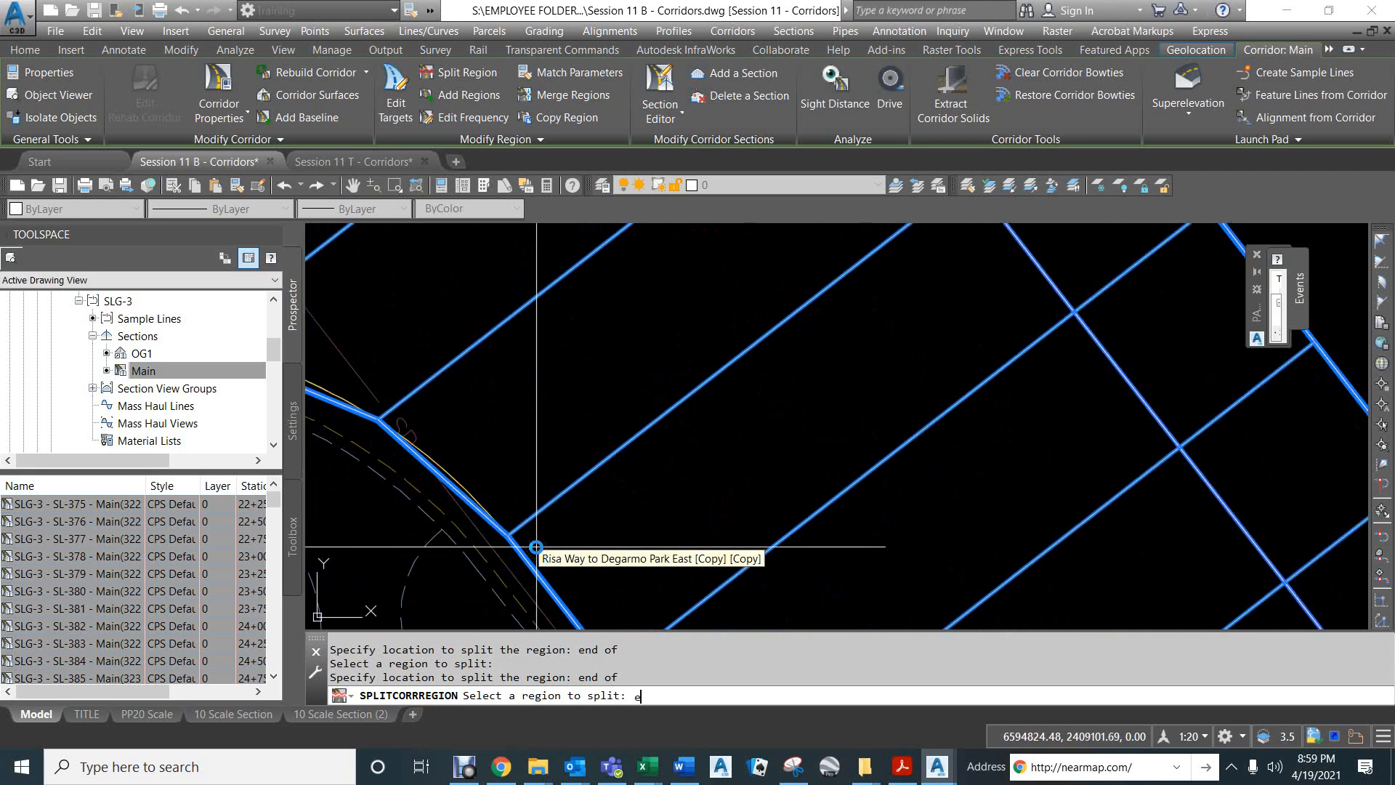
text(nd)
key(Return)
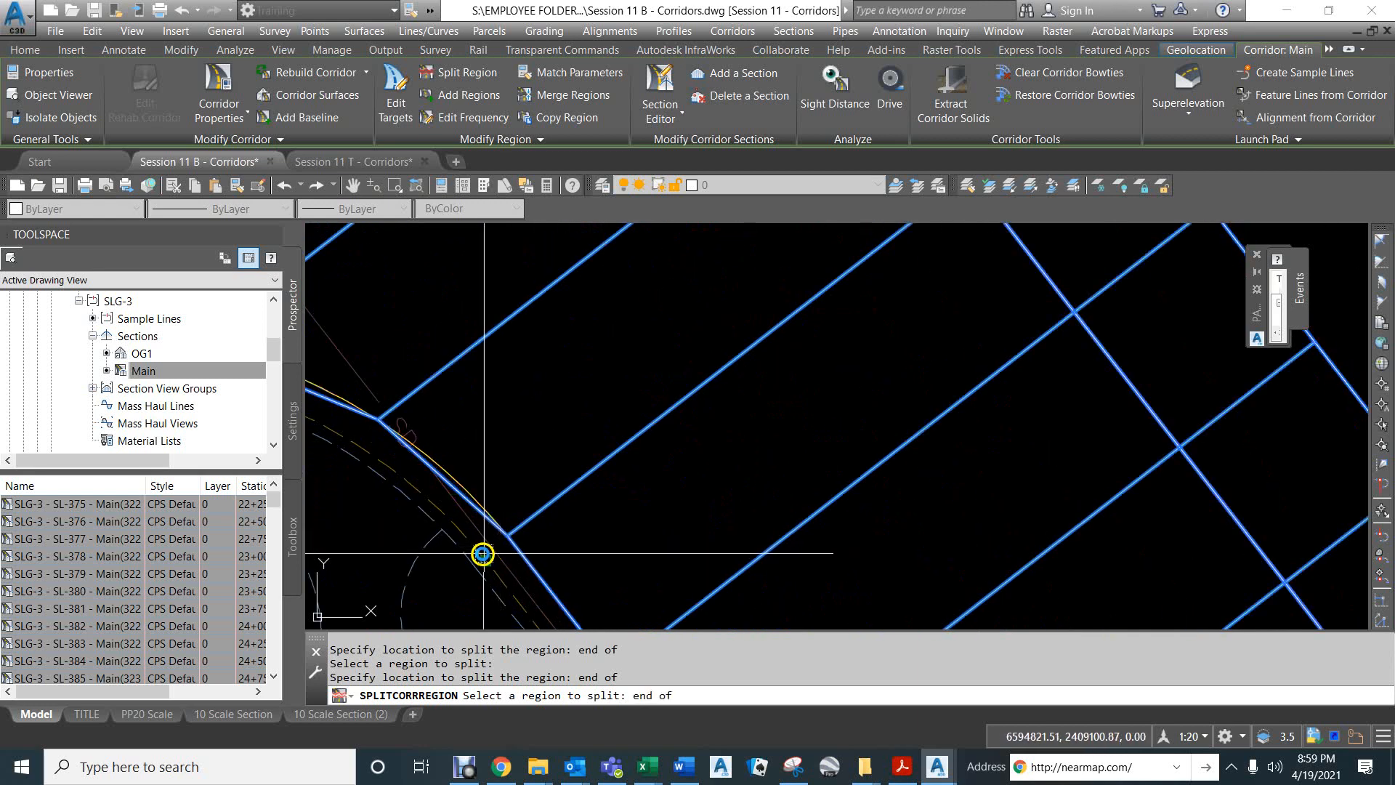
click(480, 553)
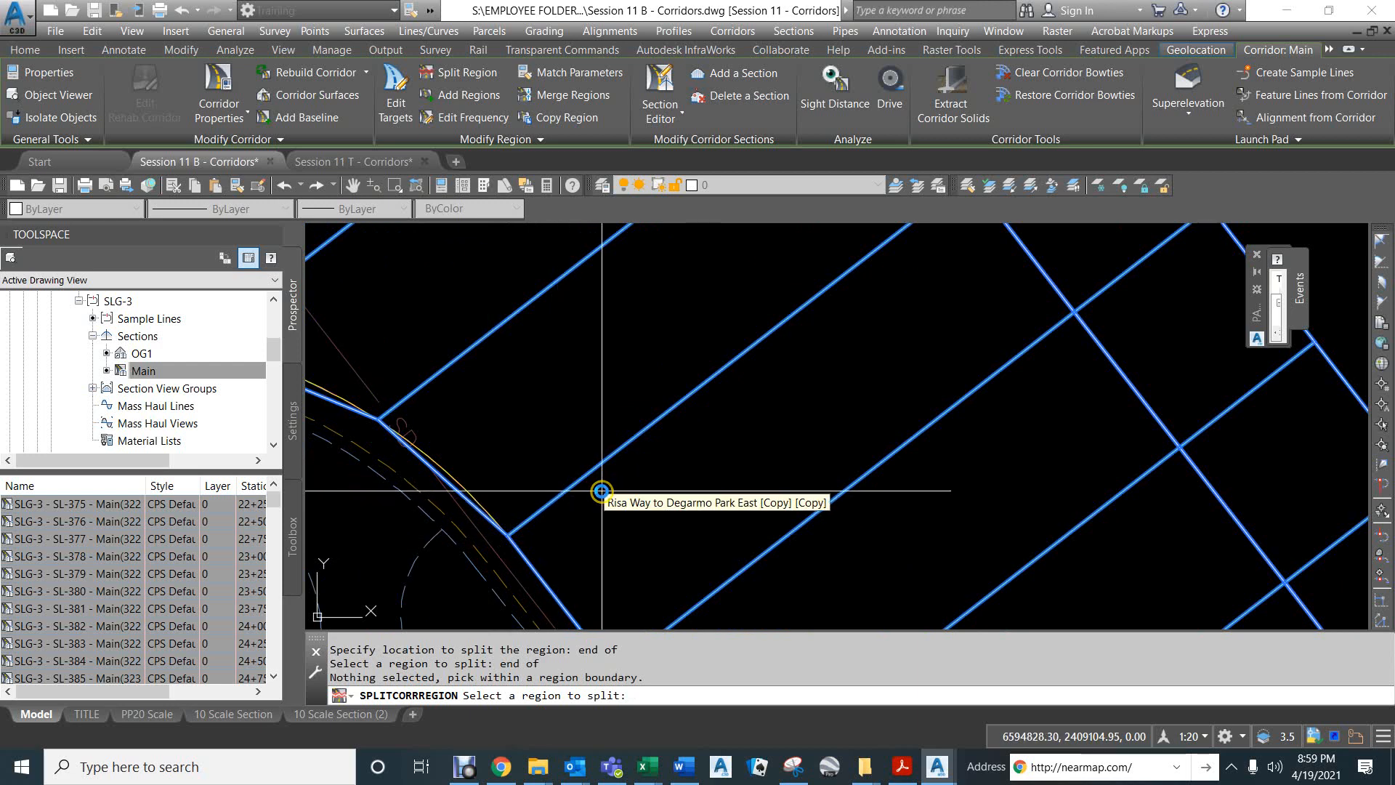
click(586, 523)
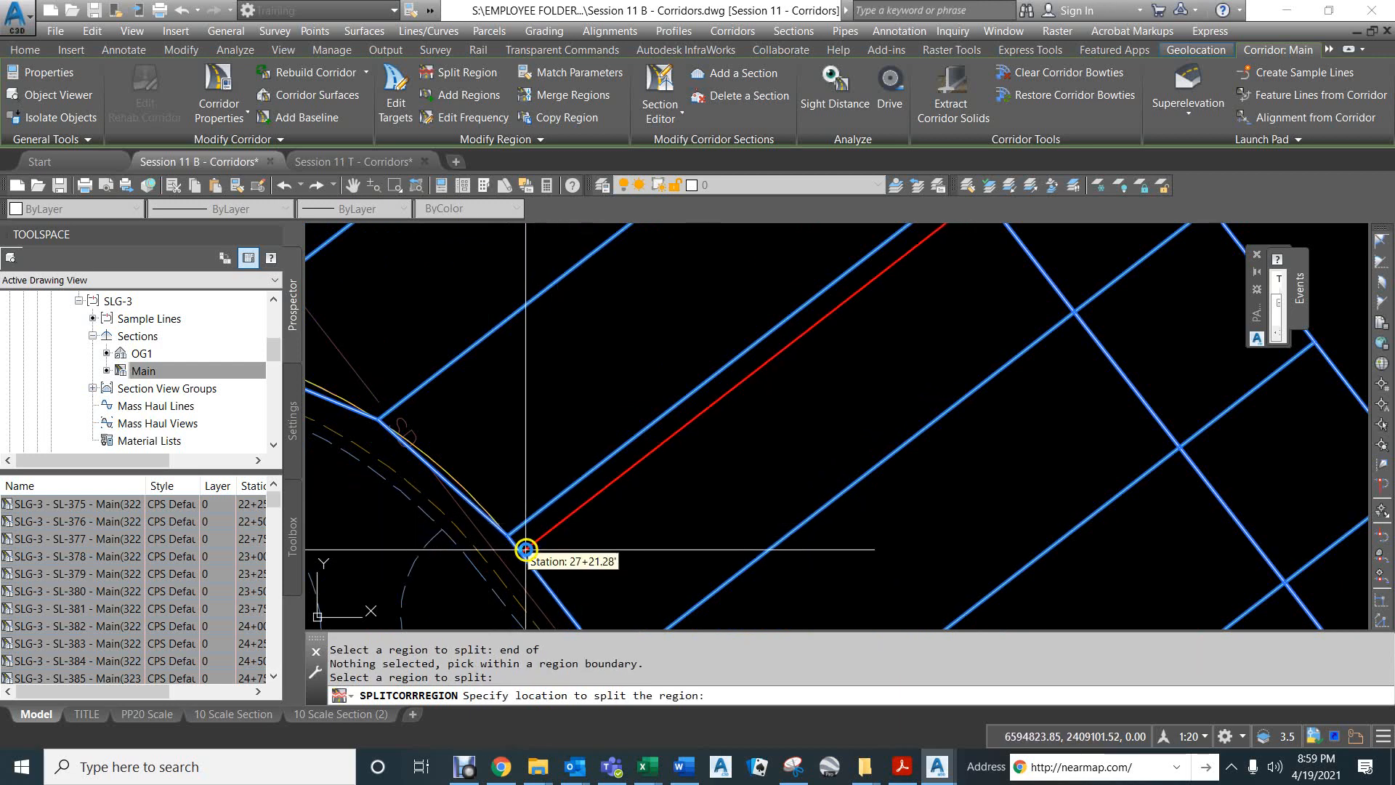
text(end)
key(Return)
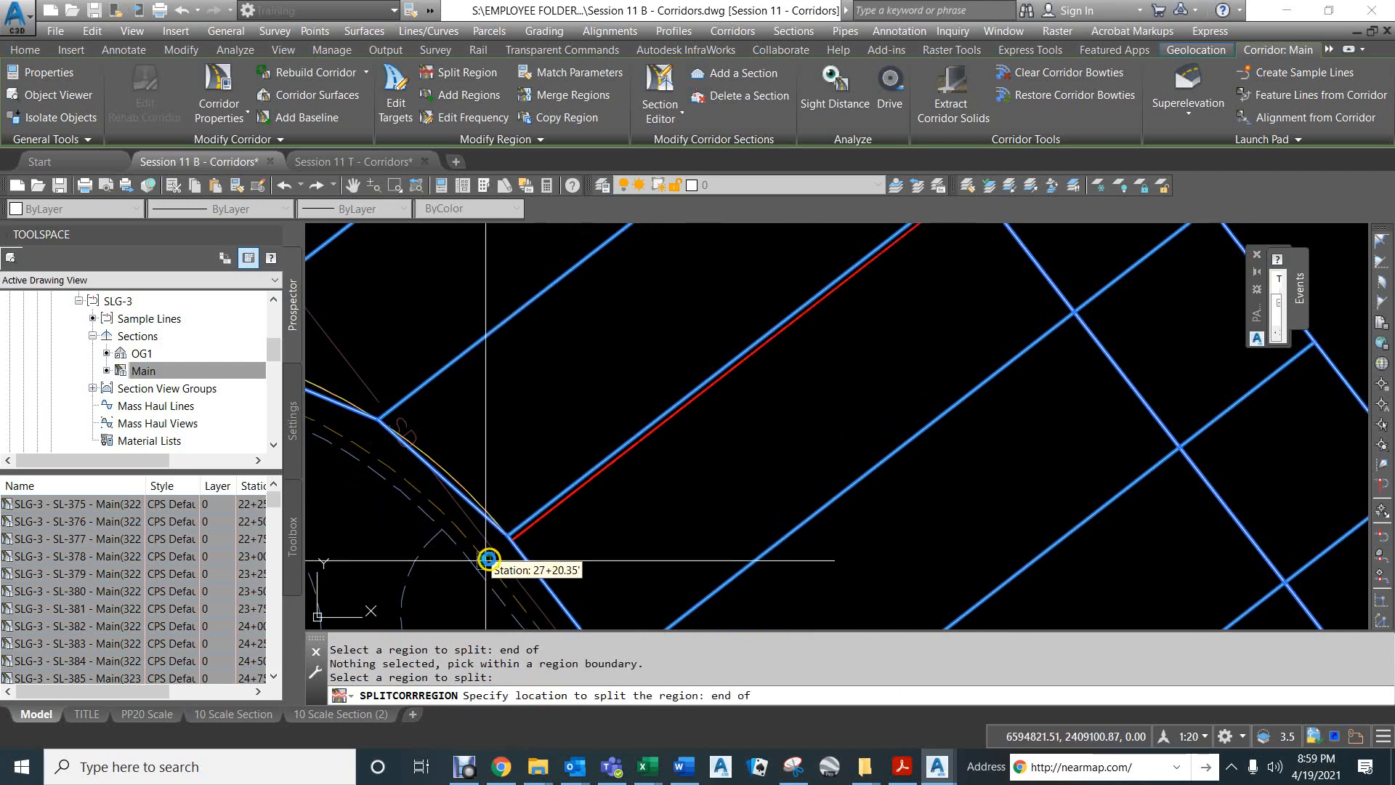
click(480, 550)
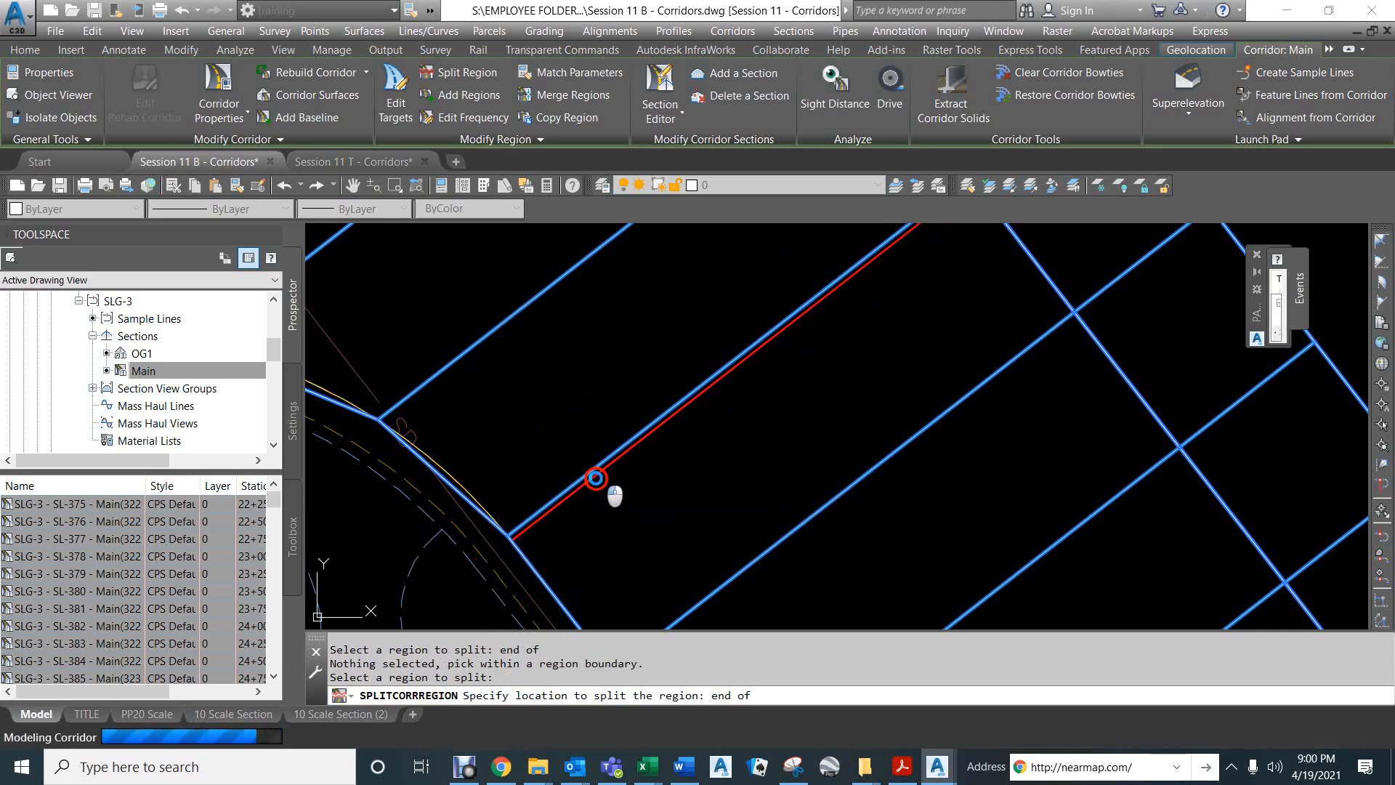
click(614, 494)
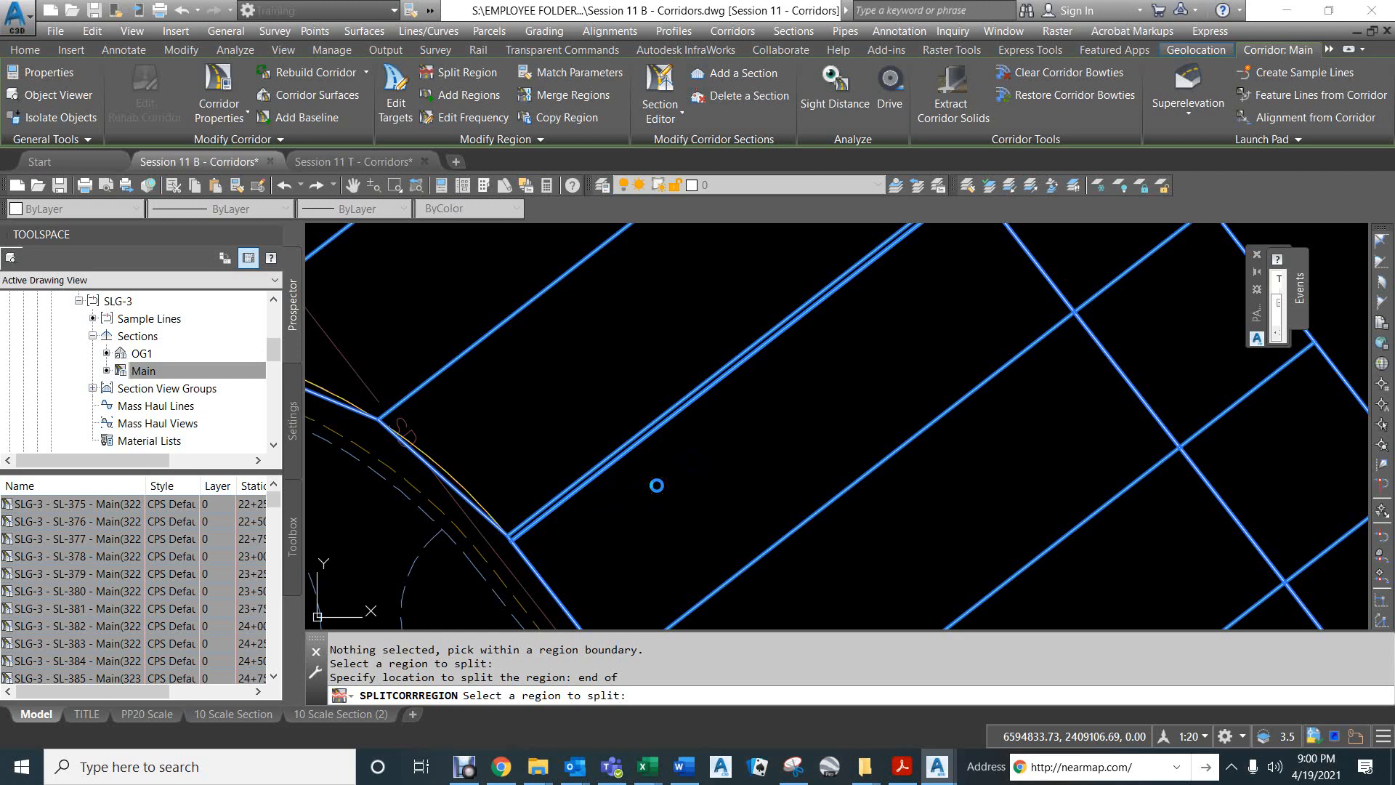
key(Return)
Merge the short region beside Bodero Lane into the Degarmo Park entrance region before it.
scroll(646, 446, down, 5)
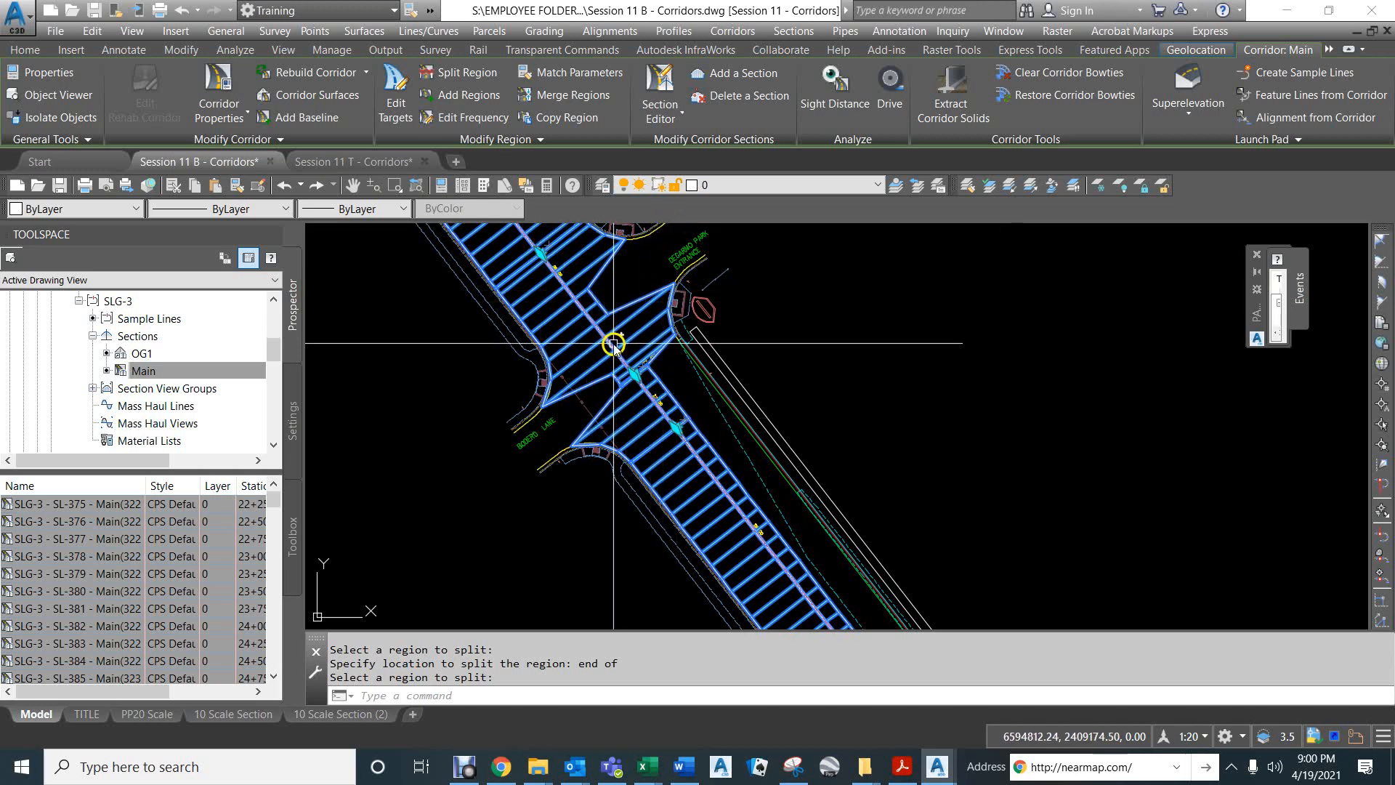
click(557, 94)
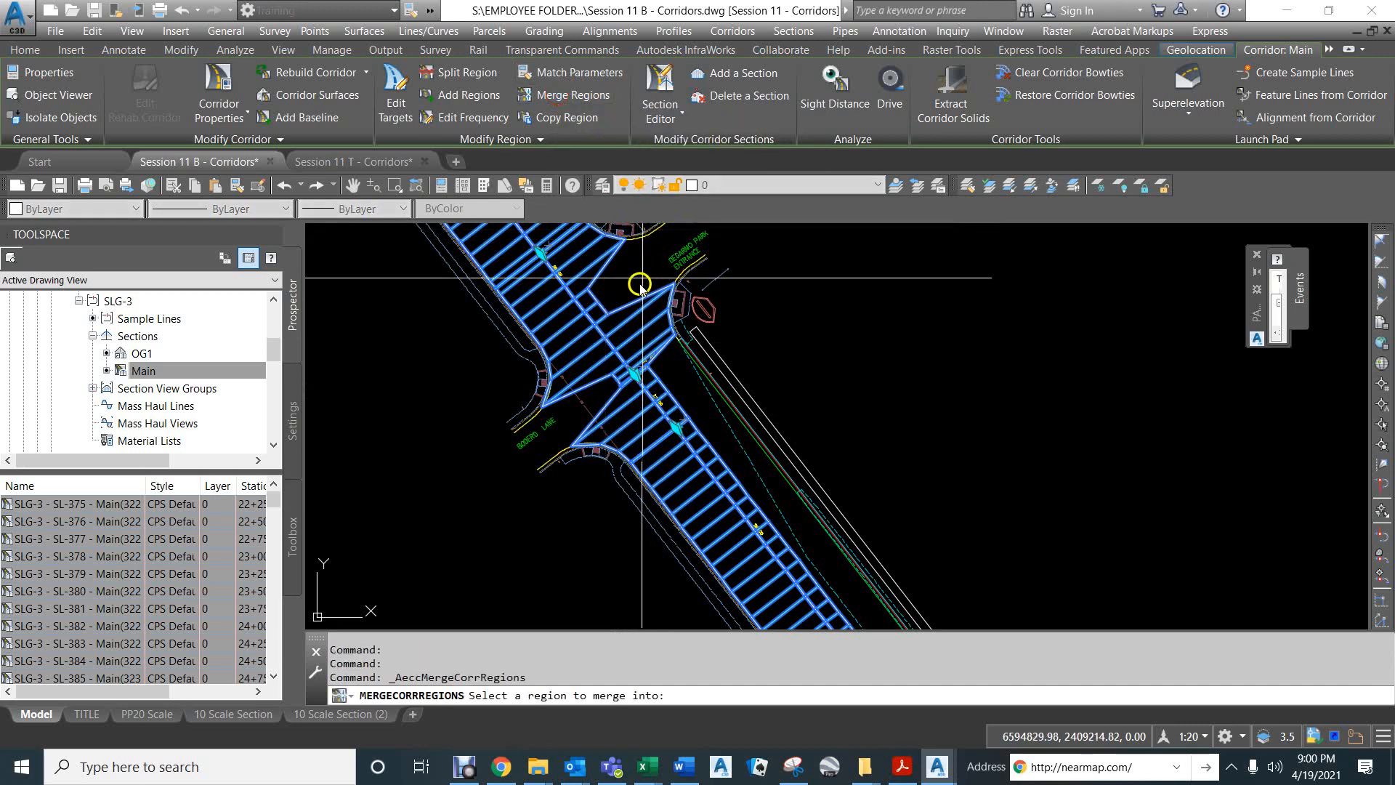
click(582, 328)
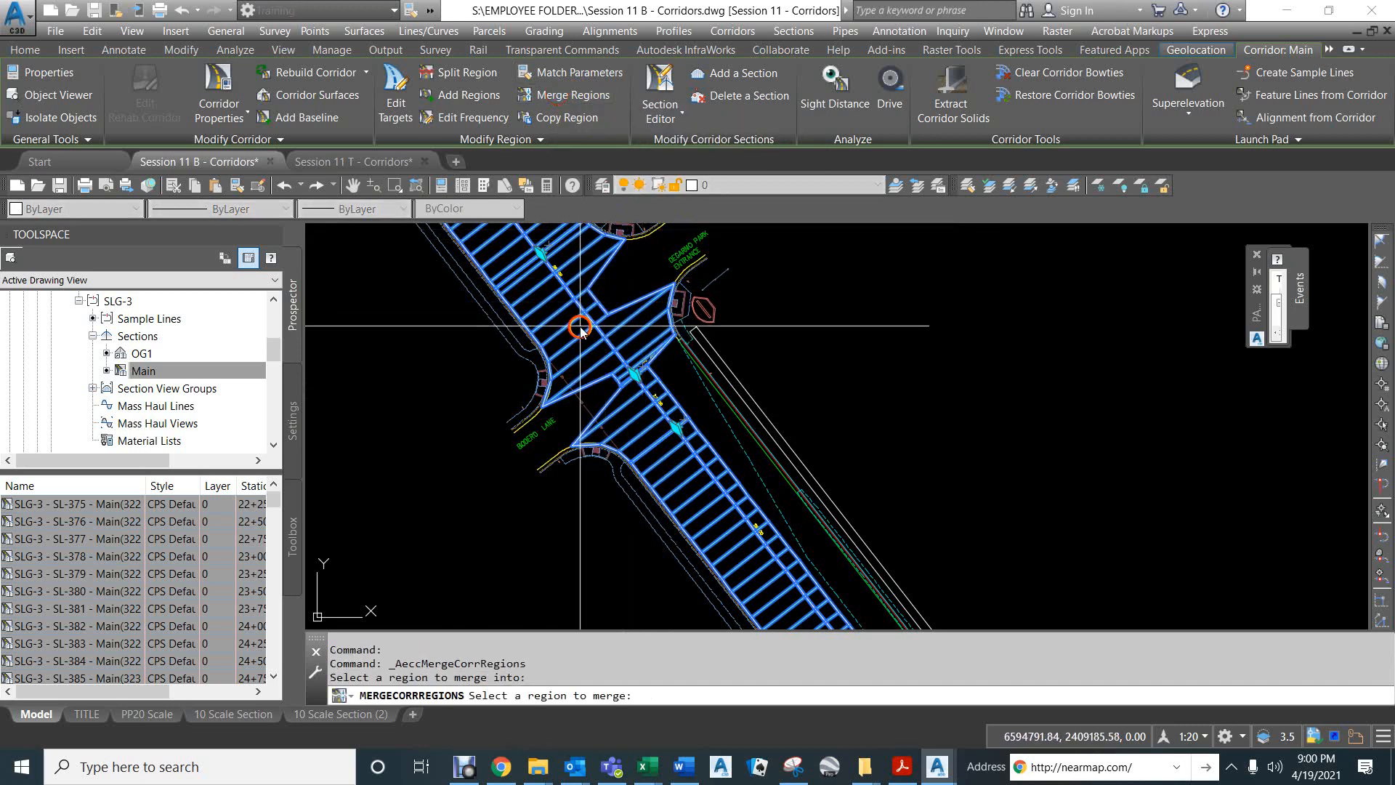
click(630, 399)
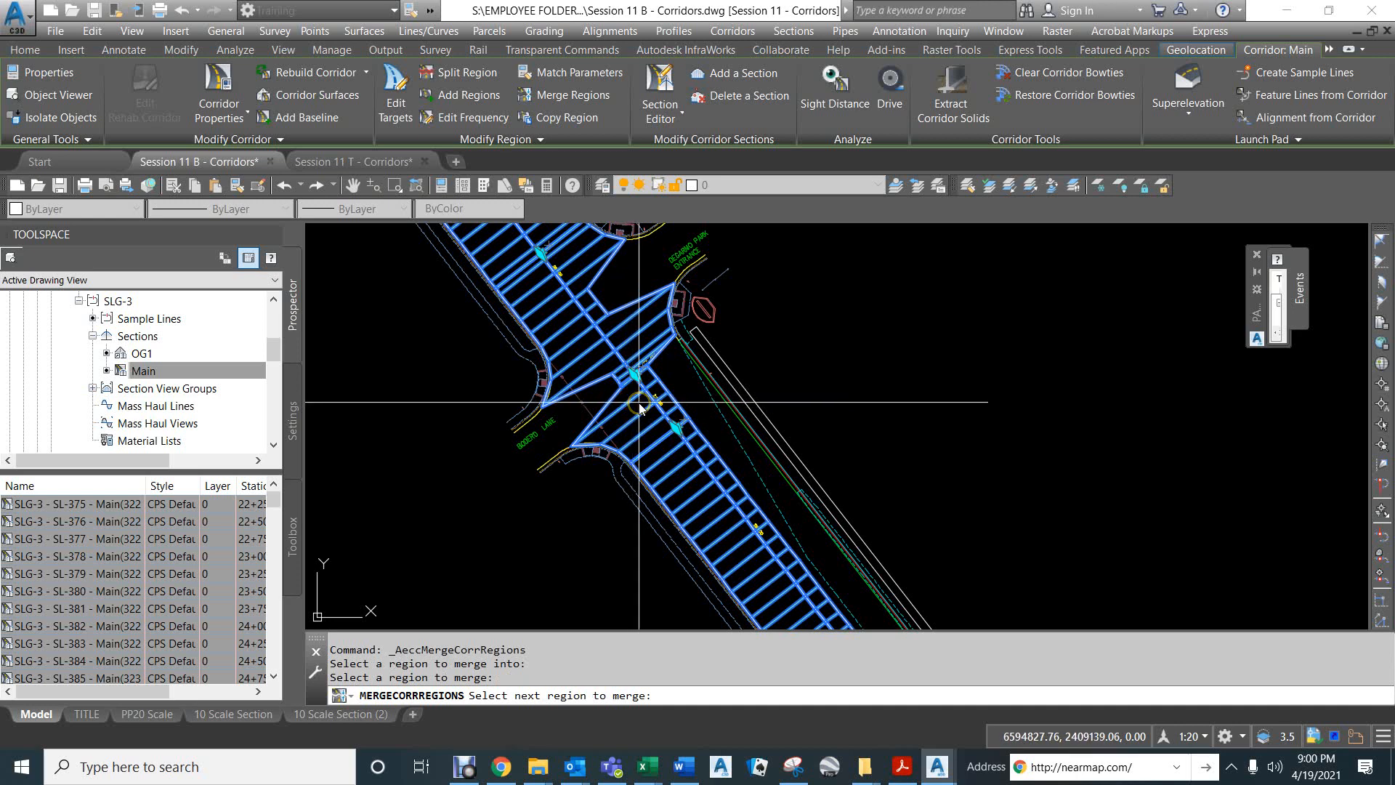
key(Return)
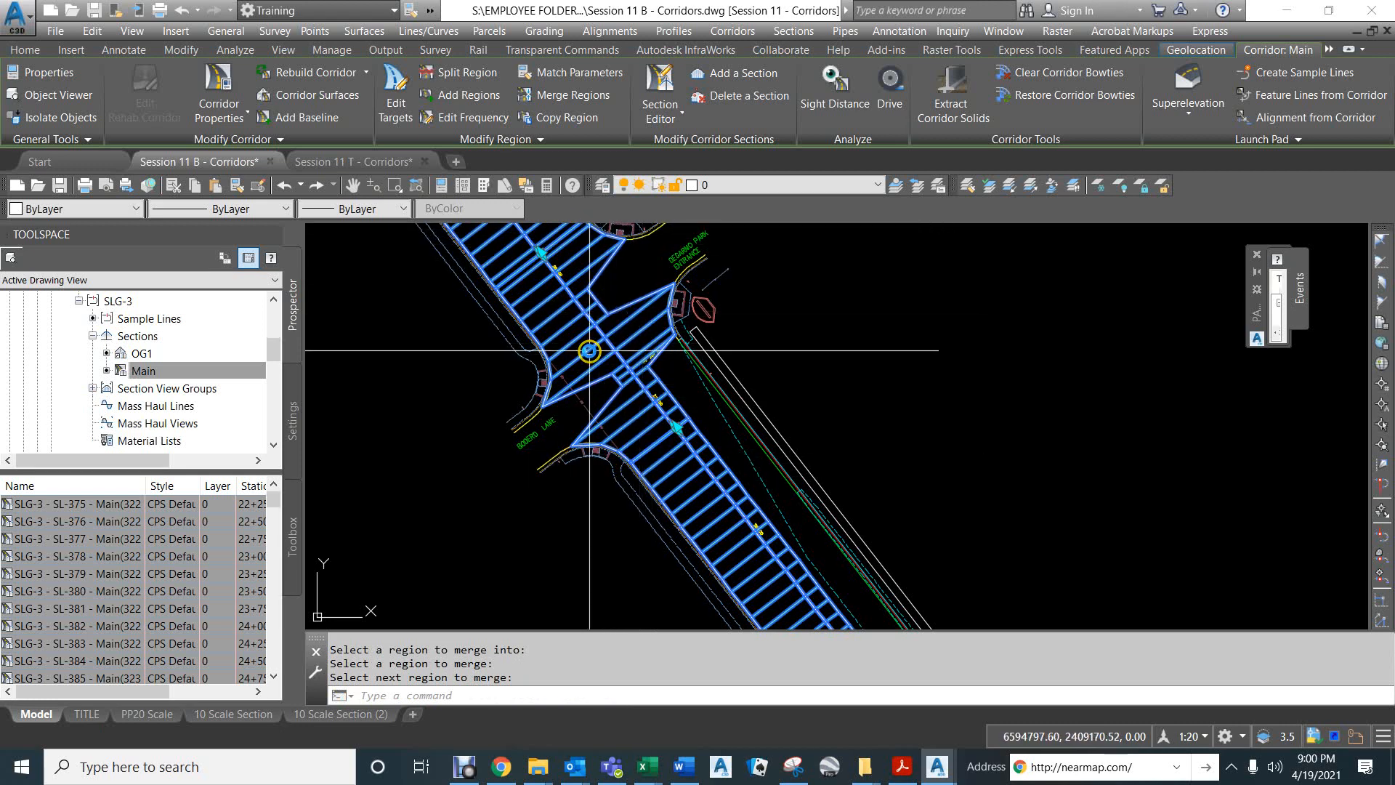
Rename the Main corridor's "Risa Way to Degarmo Park East [Copy]" region as "Degarmo Park Intersection" in the corridor properties.
click(218, 109)
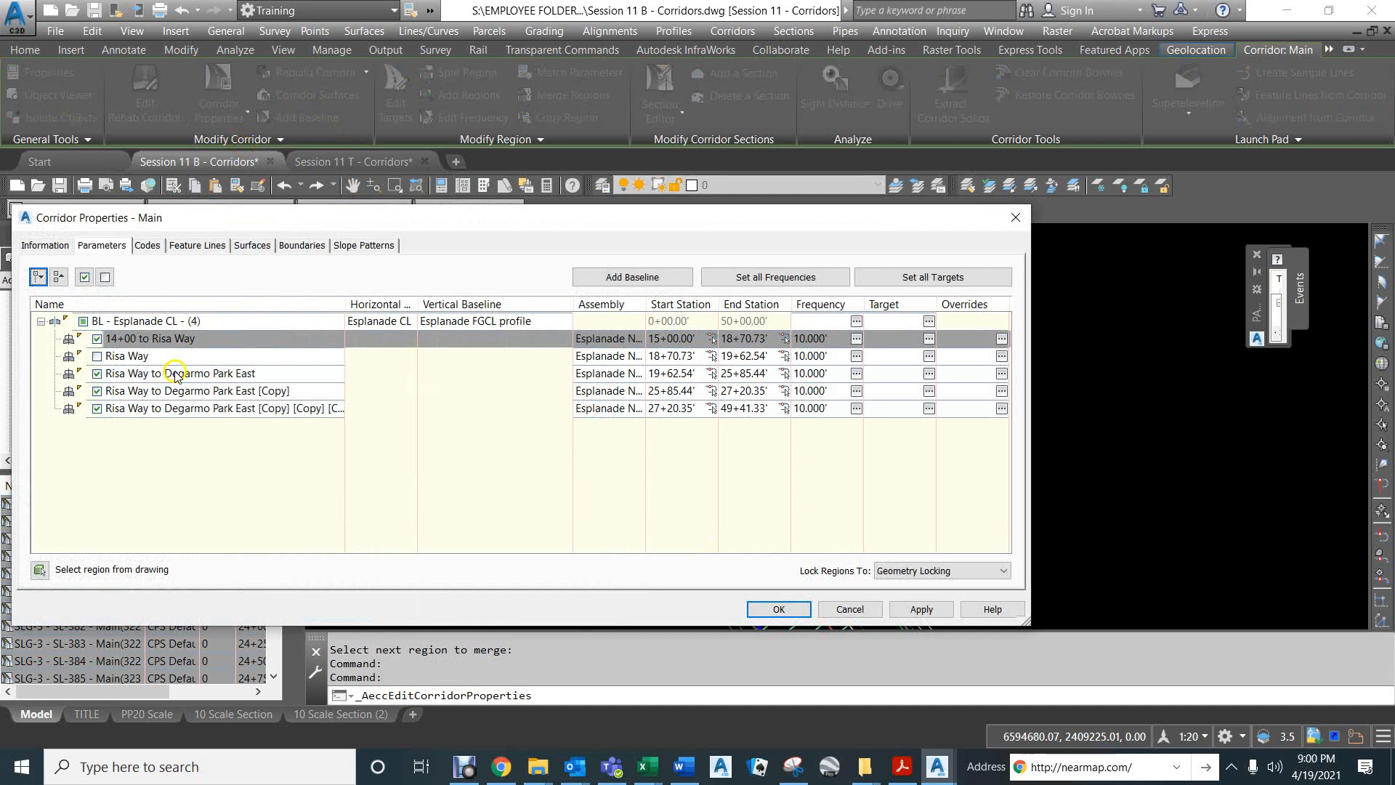
click(134, 393)
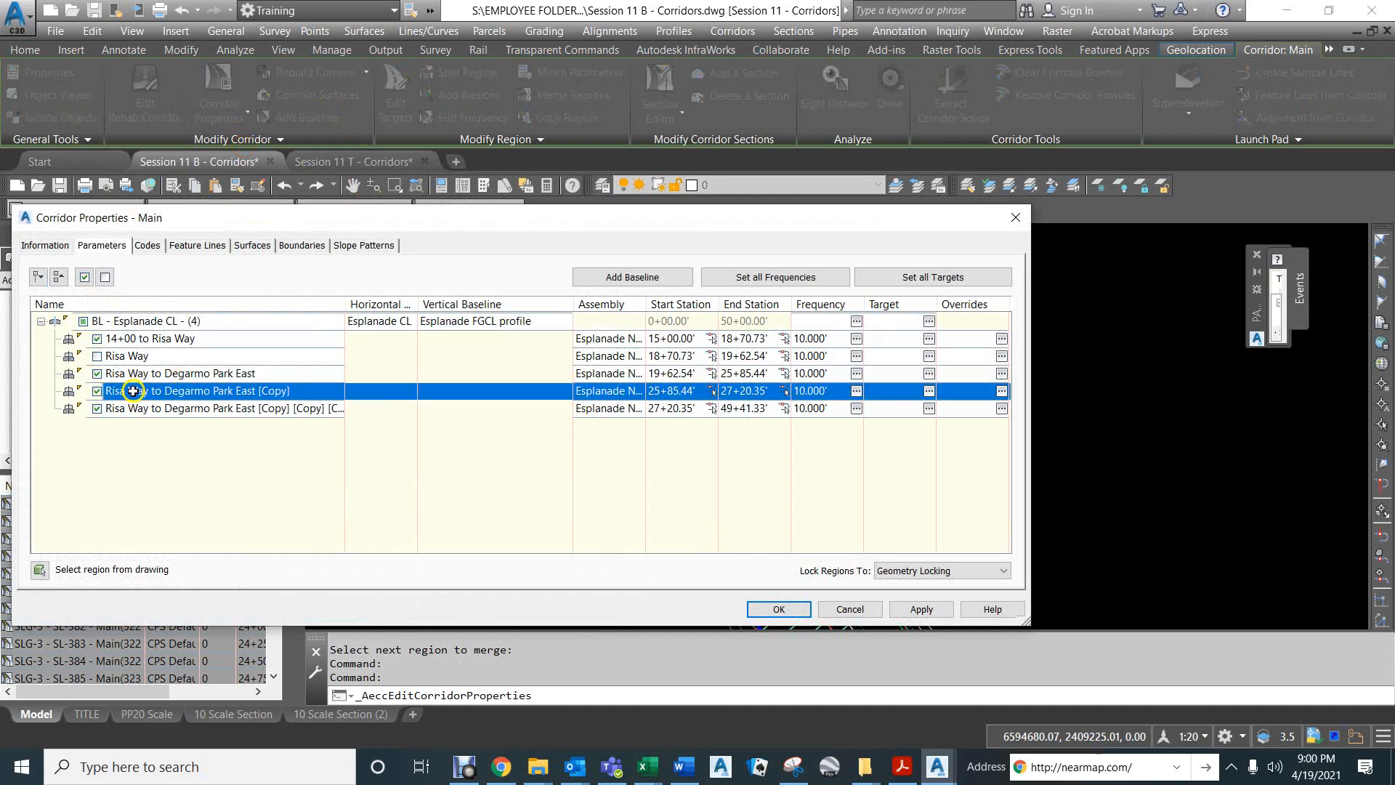
click(133, 391)
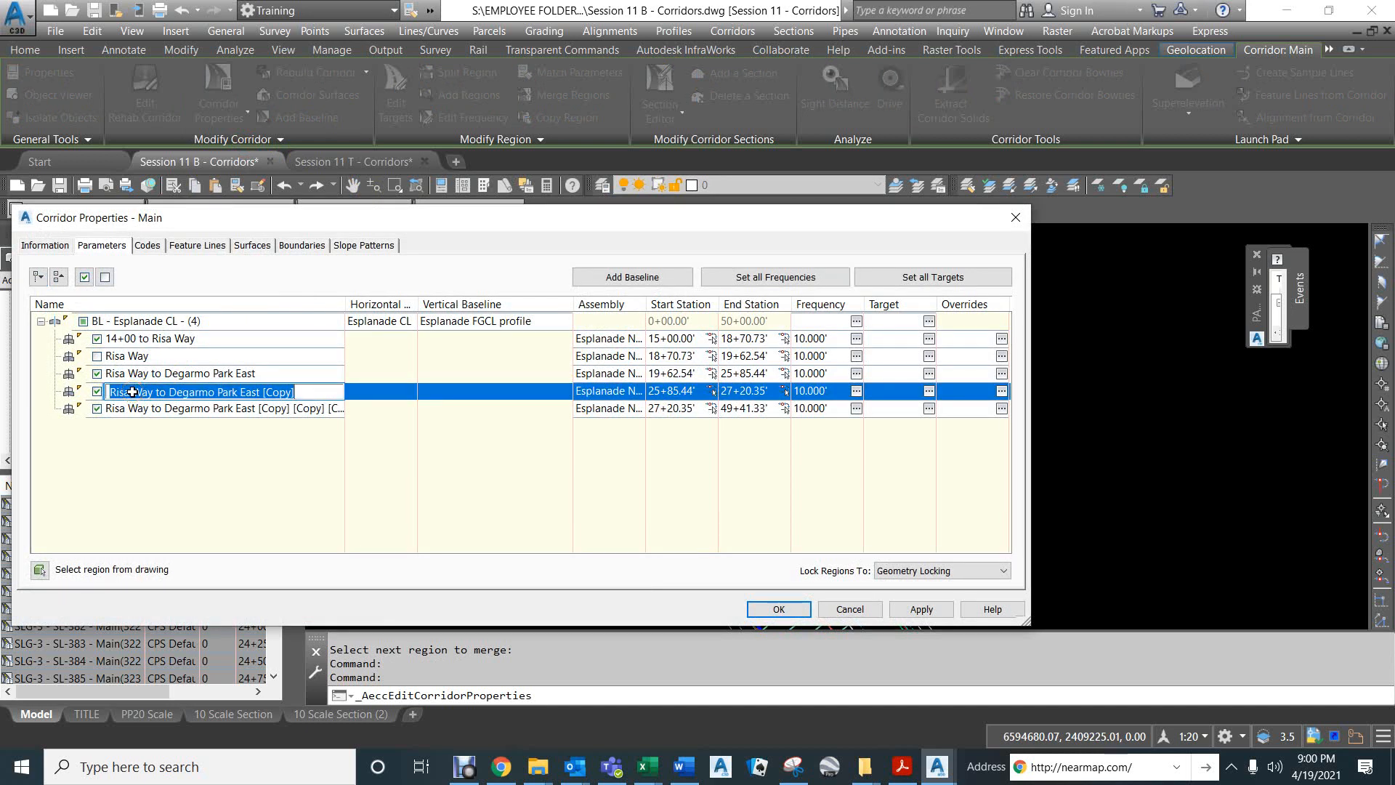
text(Degarmo Park Intersection)
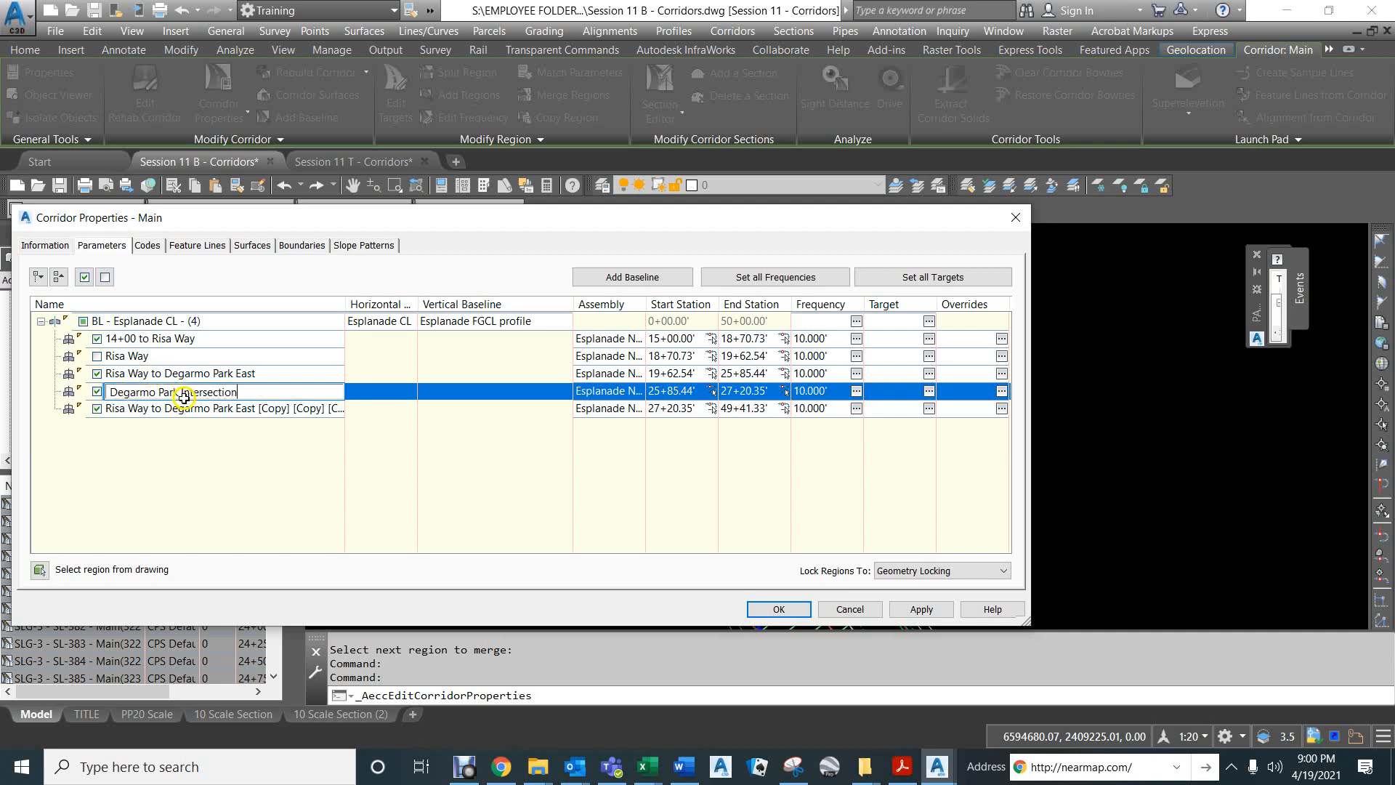
Rename the last region, from station 27+20.35 to 49+41.33, as "Degarmo Park to south" and accept the corridor properties.
click(156, 410)
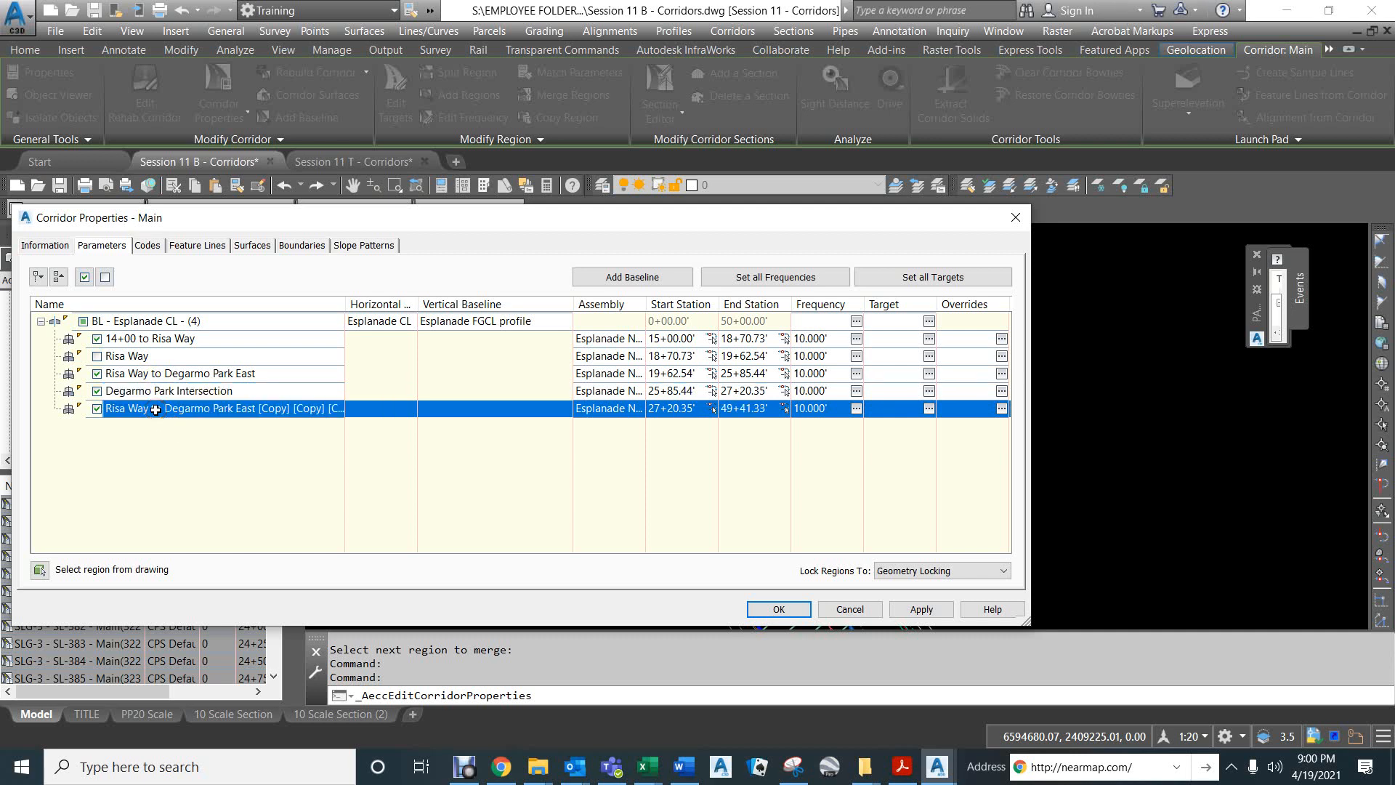
click(156, 410)
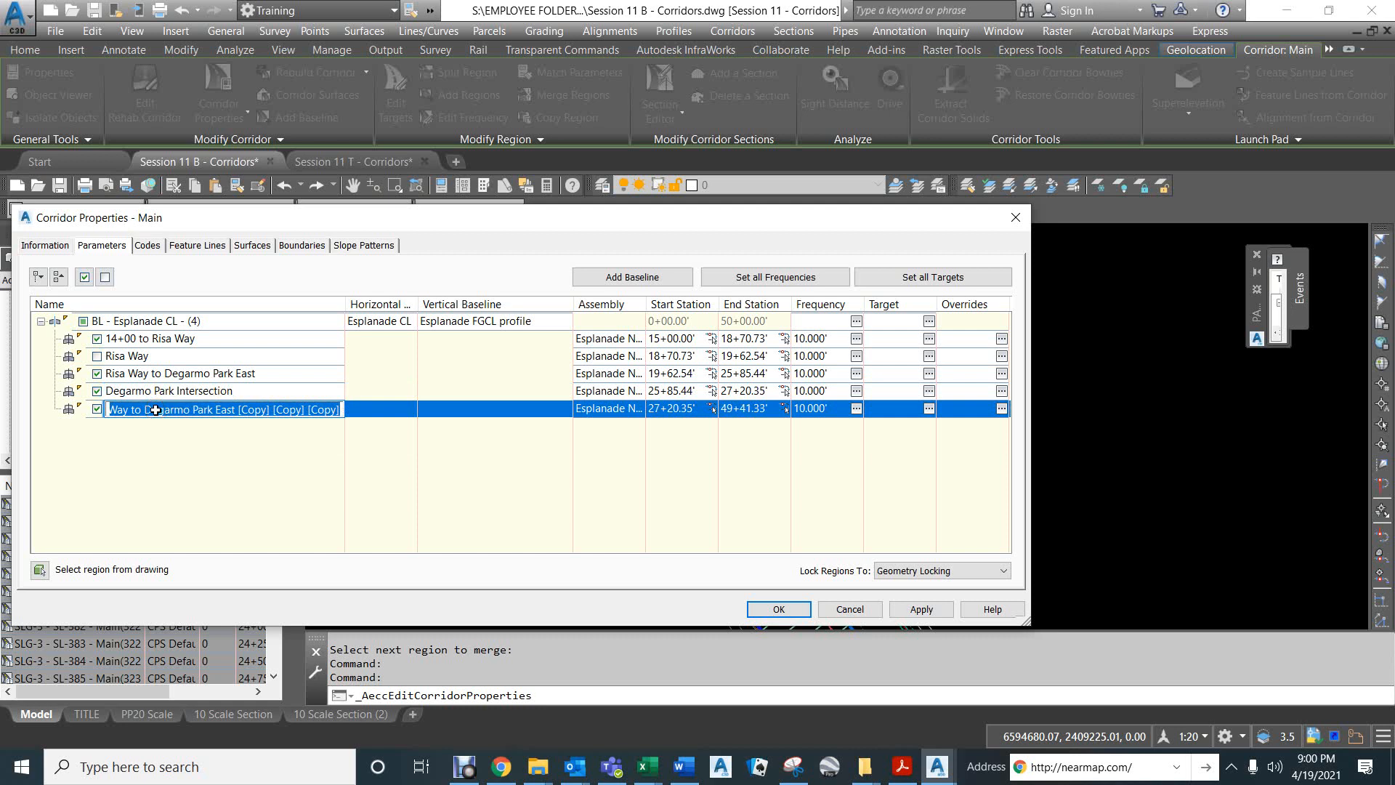
text(Degarmo Park to south)
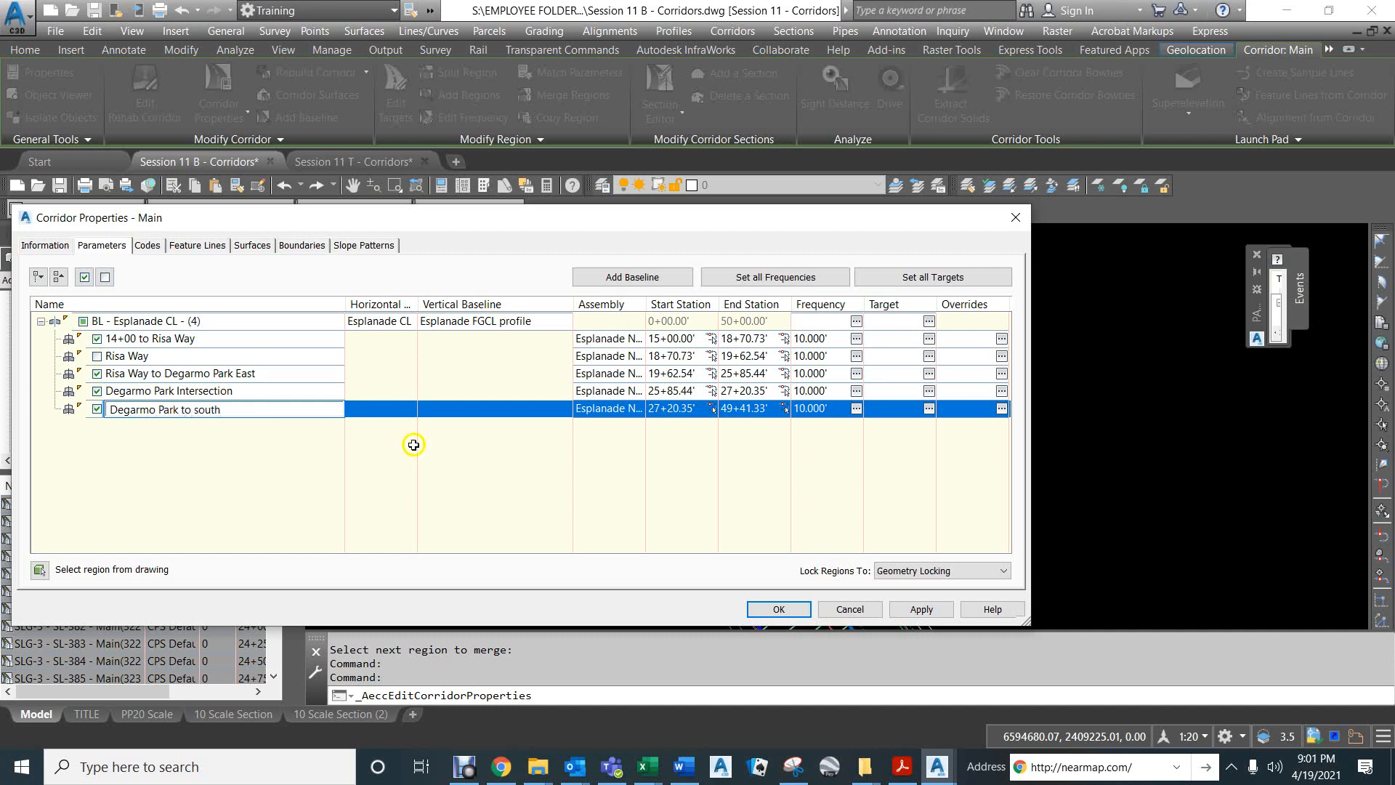
click(765, 611)
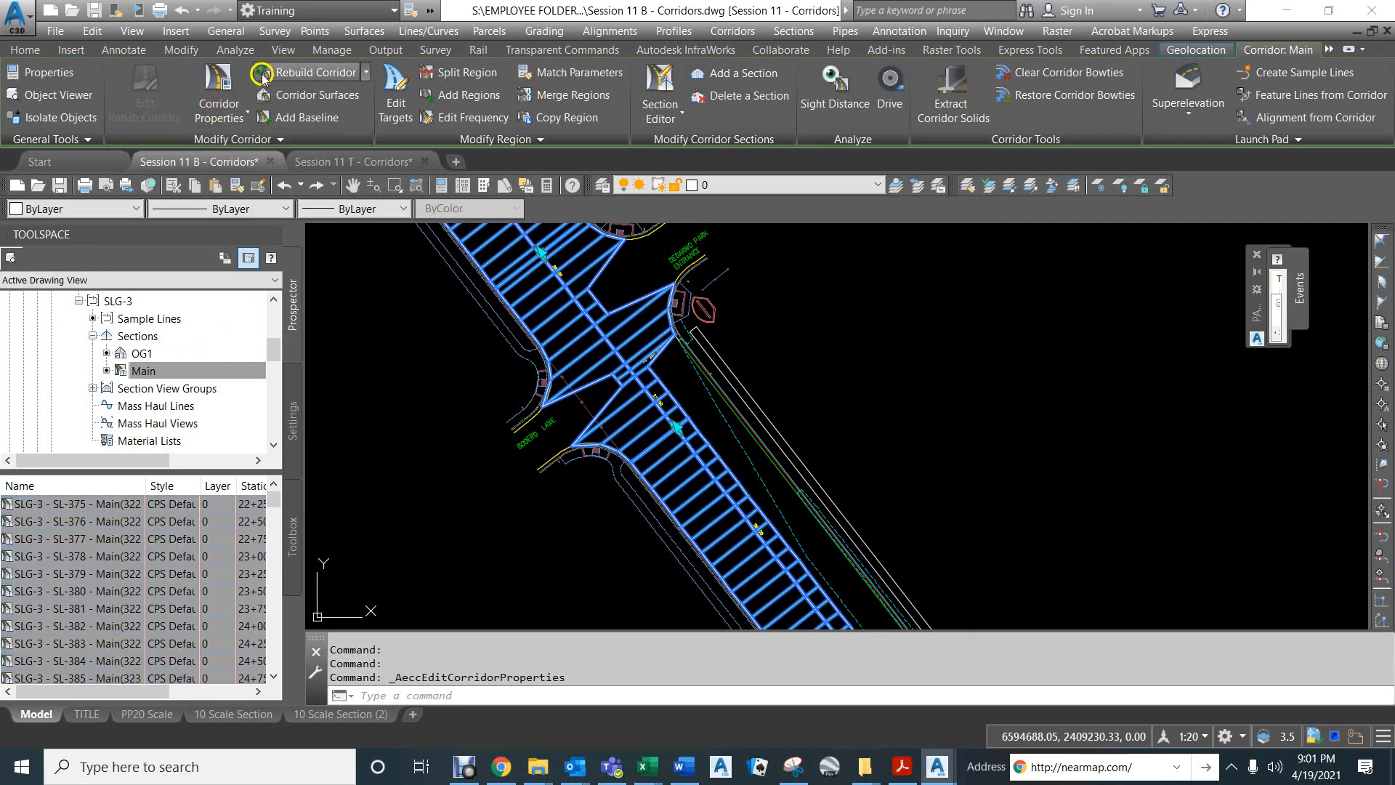
Turn off the "Degarmo Park Intersection" region in the Main corridor's properties and apply the change.
click(219, 118)
click(240, 145)
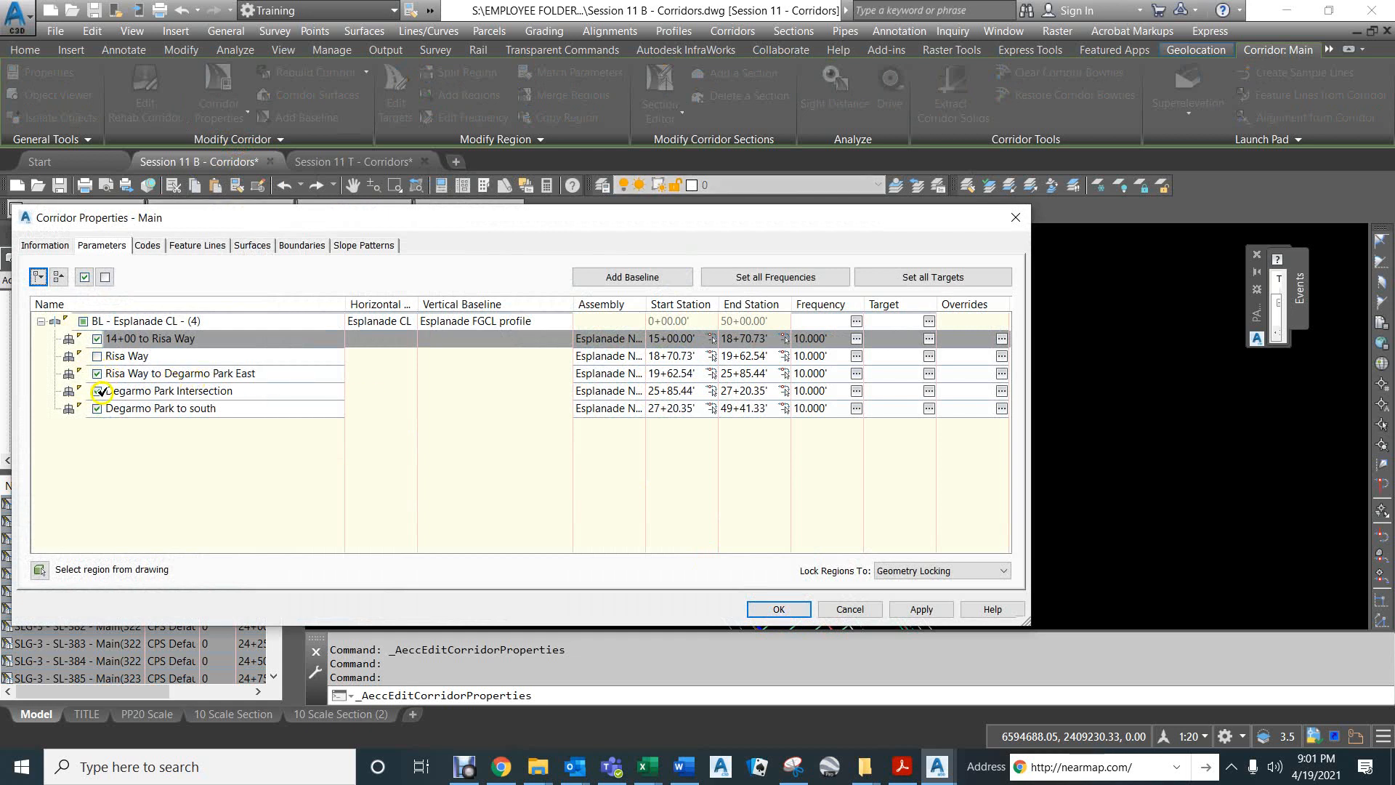
click(97, 390)
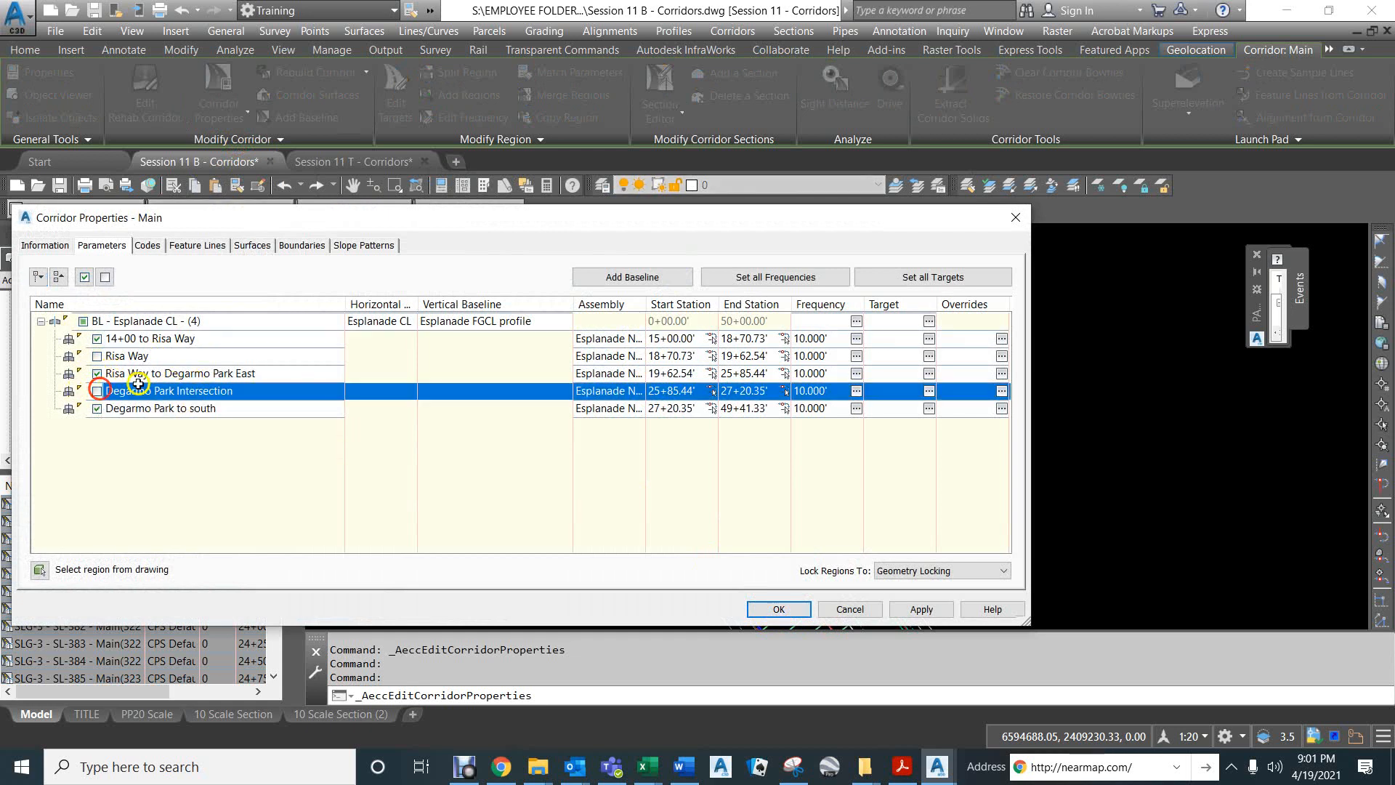
click(778, 609)
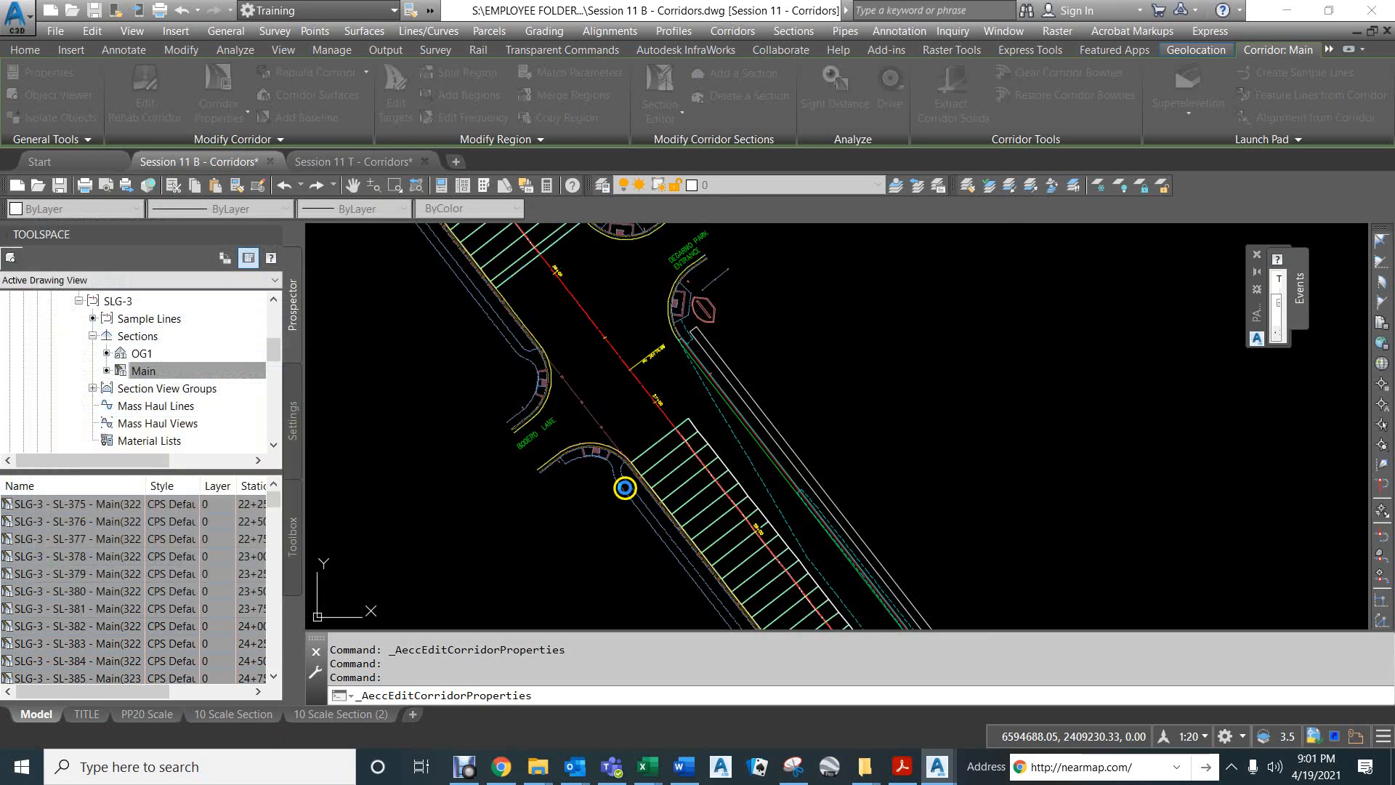
Split the "Degarmo Park to south" region at station 30+11.12, snapping to the curb return endpoint just before Degarmo Drive.
scroll(606, 392, down, 4)
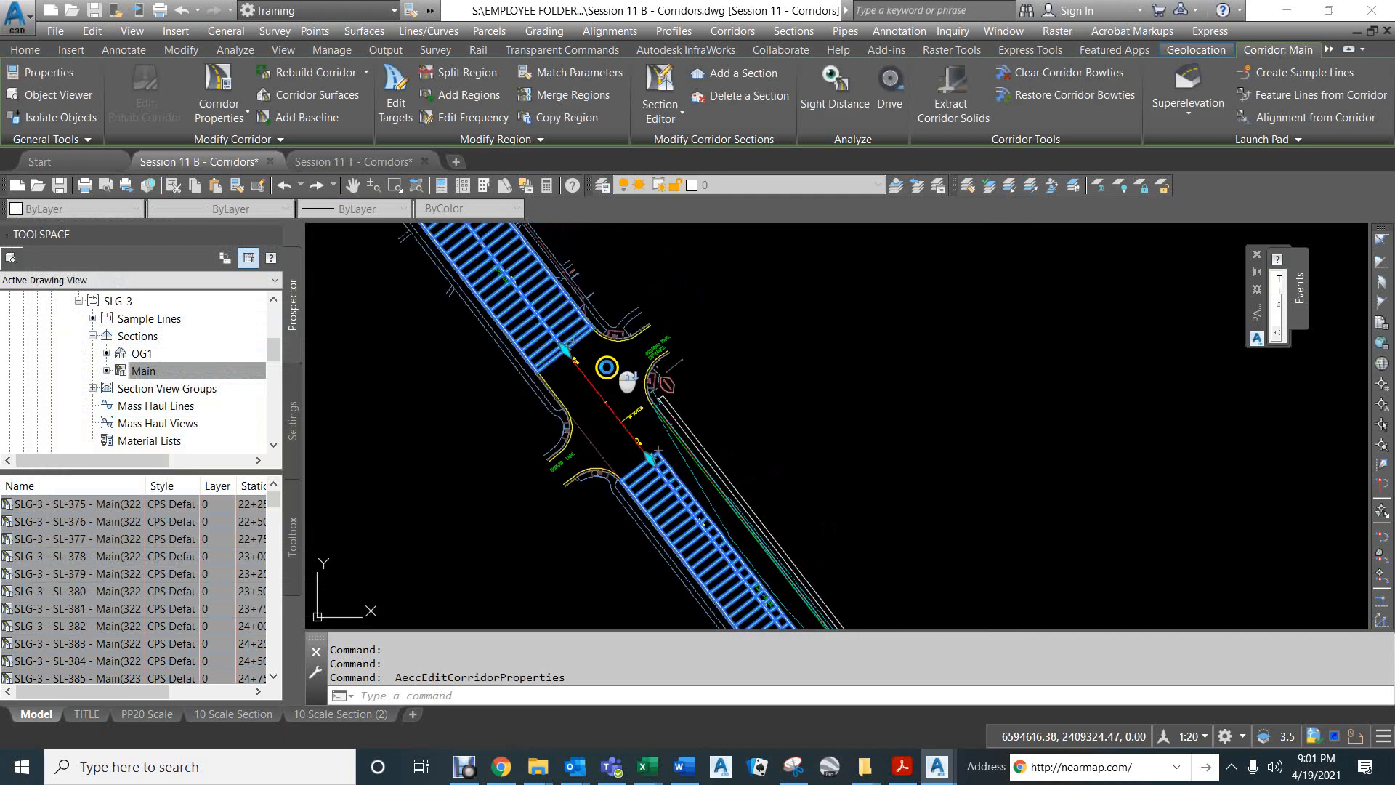
scroll(606, 383, down, 3)
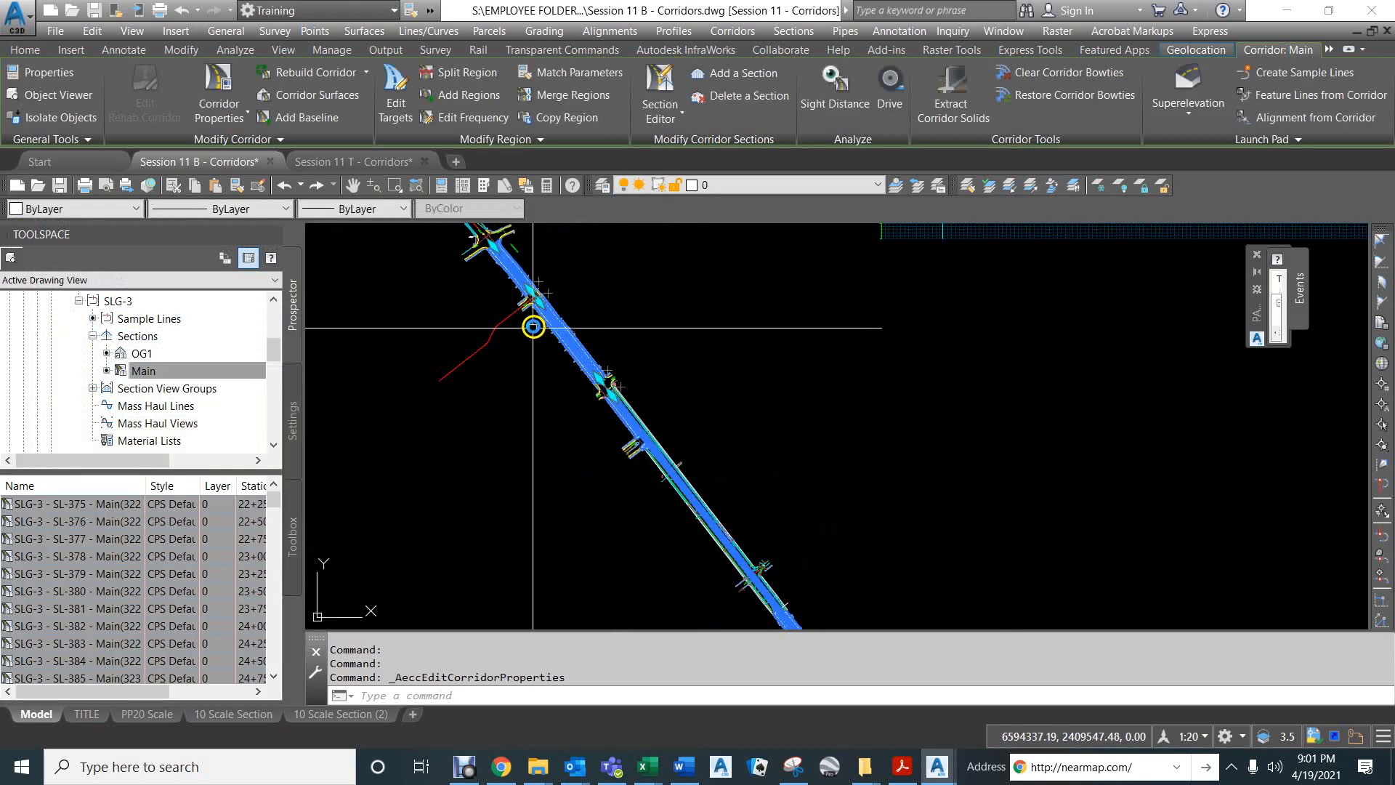
scroll(633, 430, up, 8)
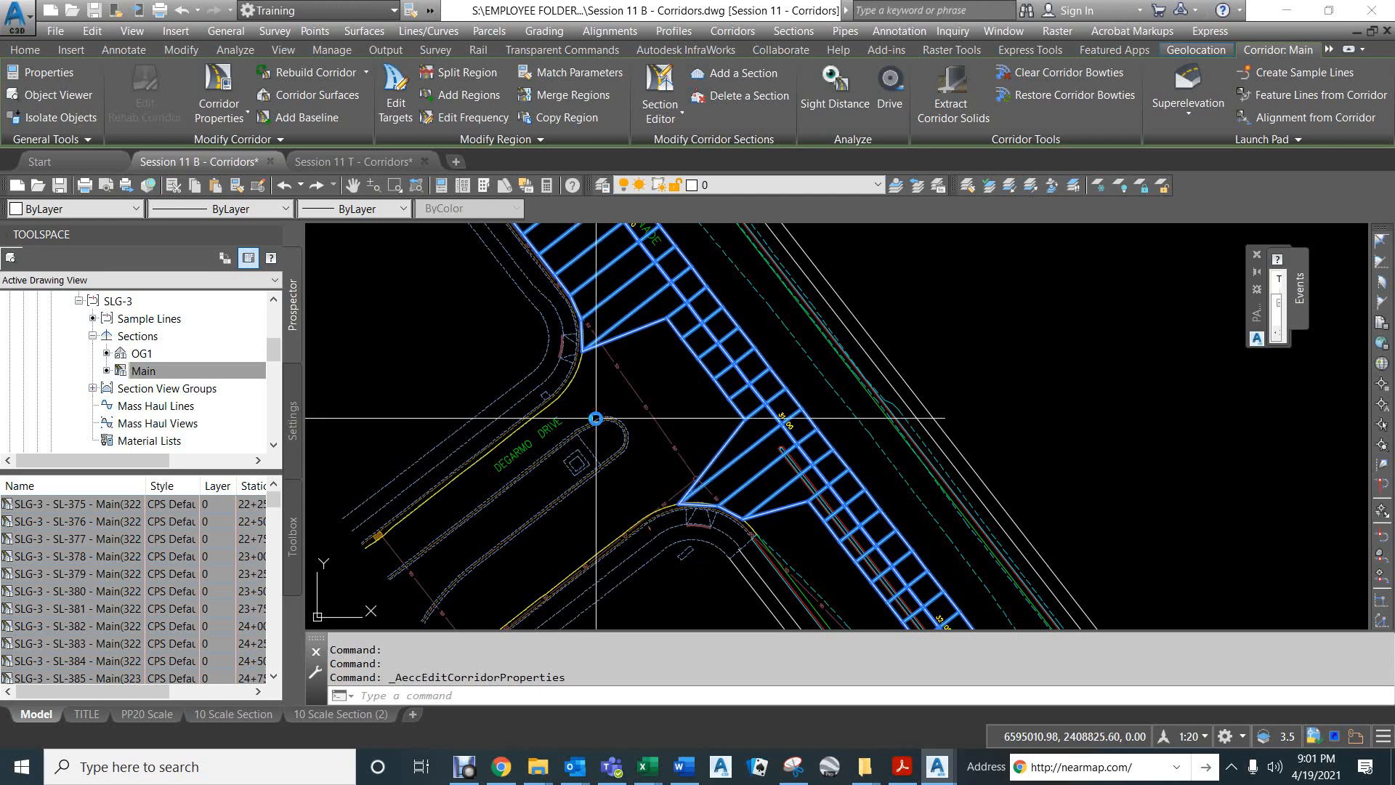
scroll(615, 407, down, 3)
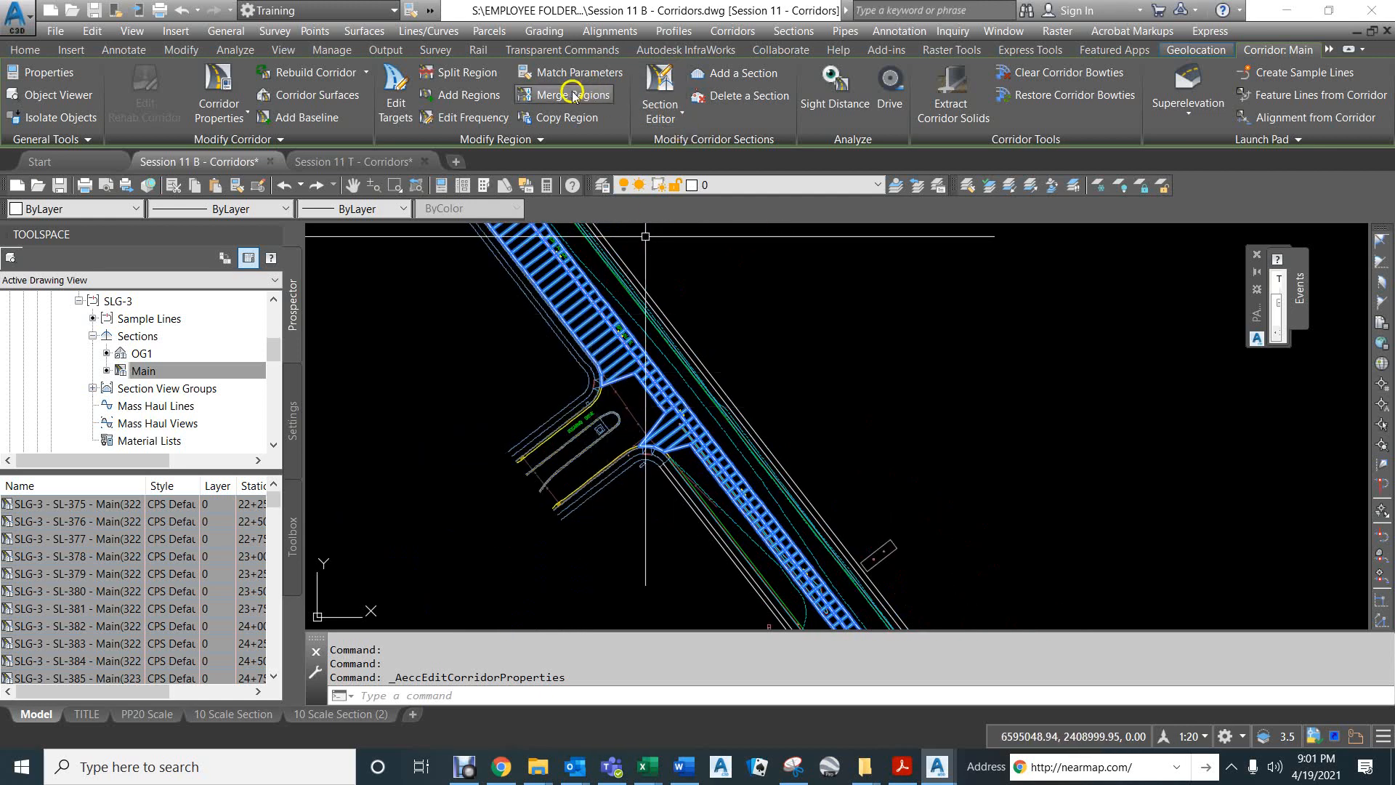
click(458, 71)
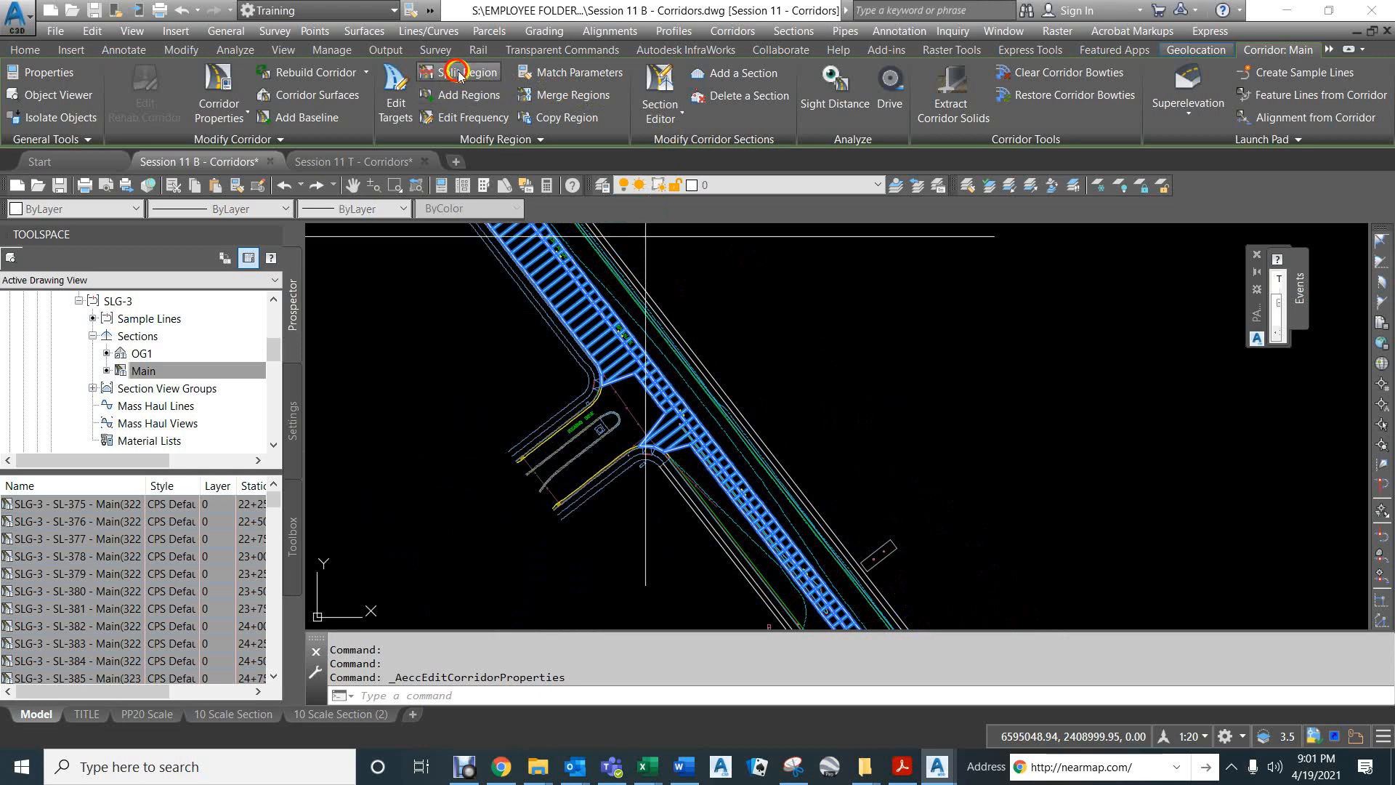
click(606, 320)
scroll(607, 355, up, 4)
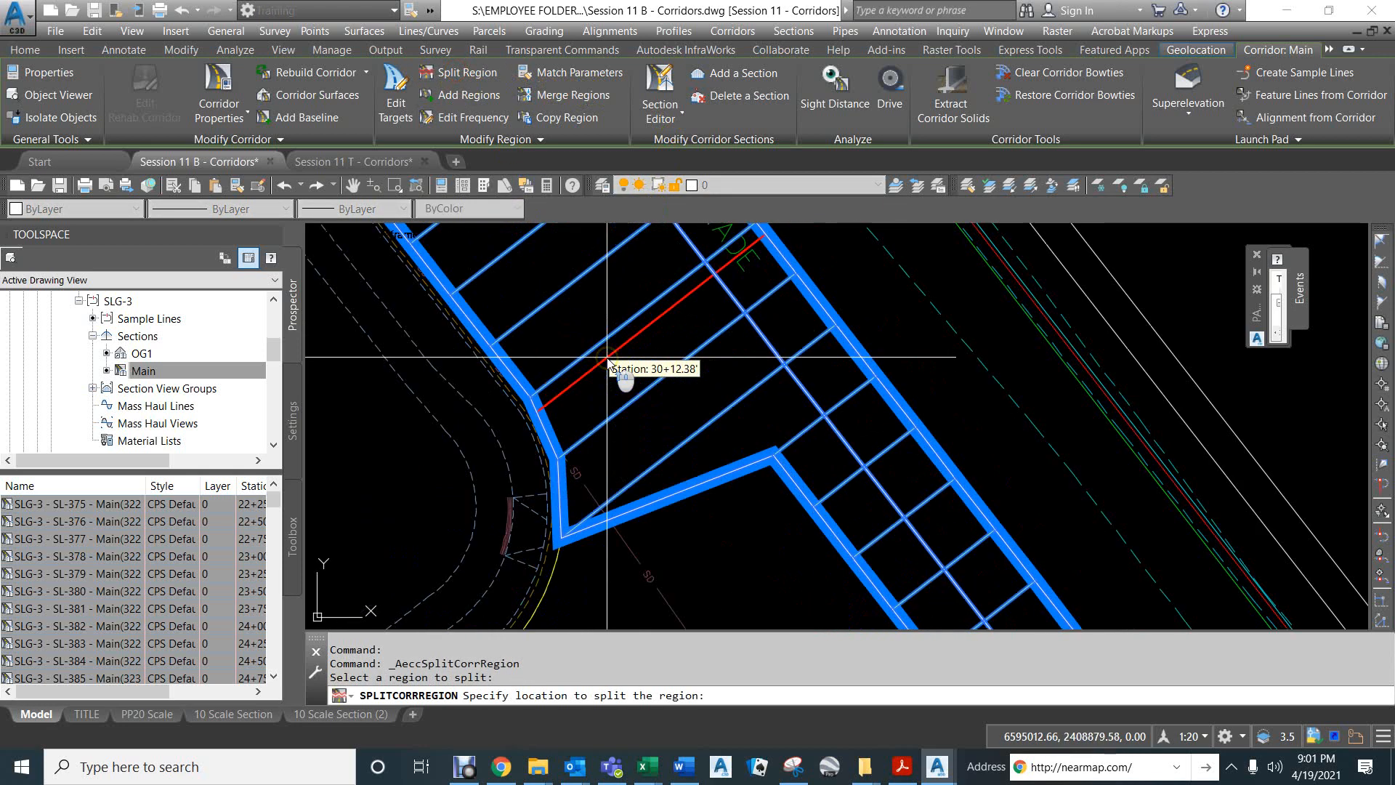
text(end)
key(space)
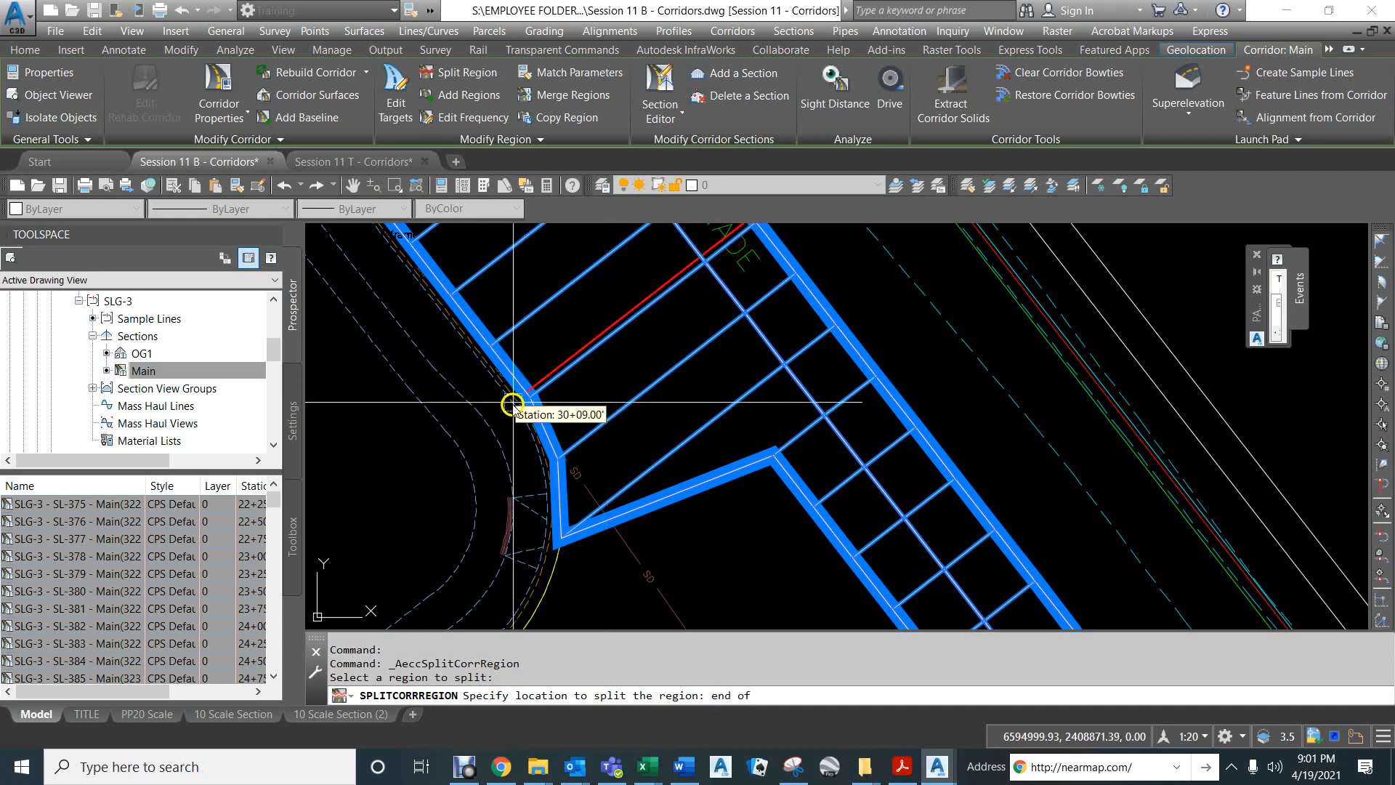
click(507, 411)
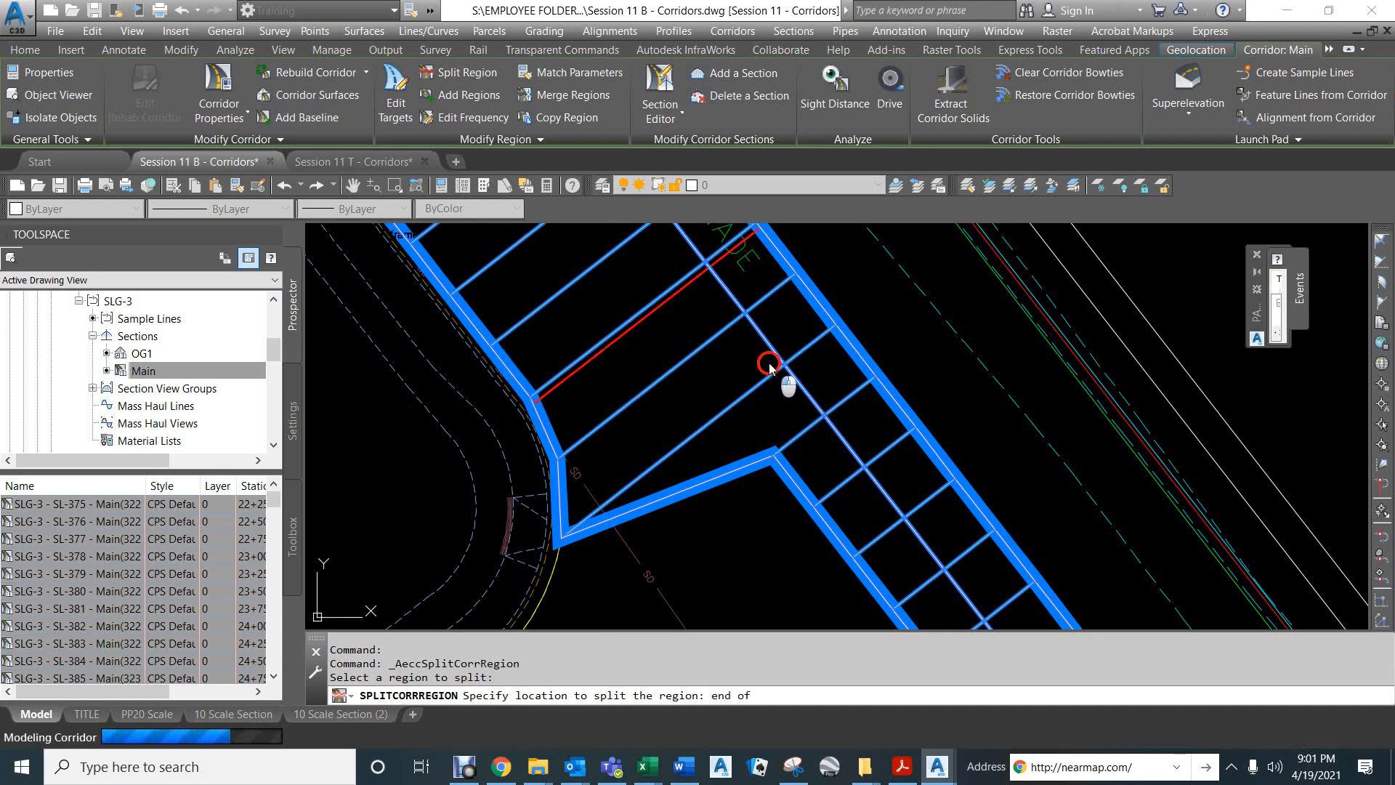
Split the remaining region at station 31+28.20, snapping to the curb return endpoint just past Degarmo Drive, and finish splitting.
scroll(721, 355, down, 5)
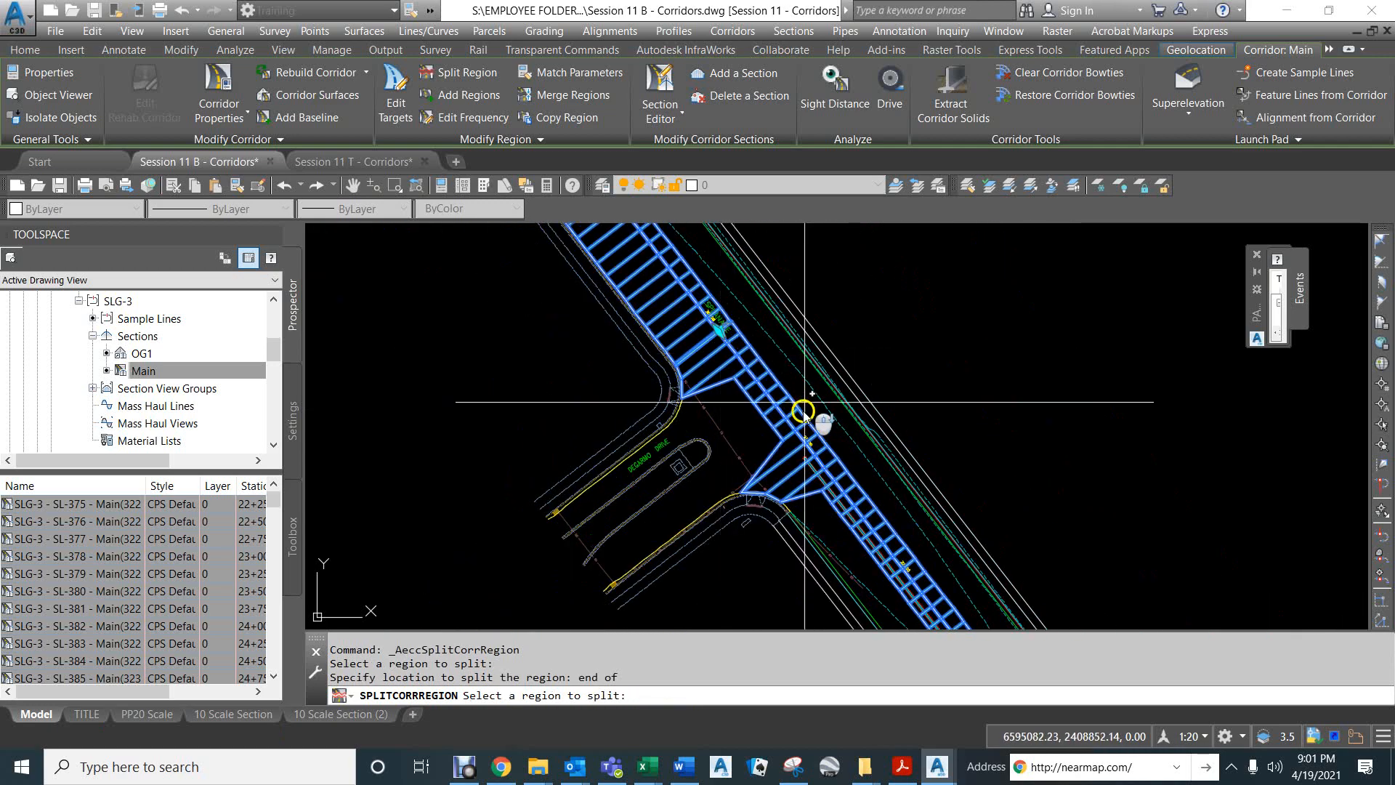
click(789, 473)
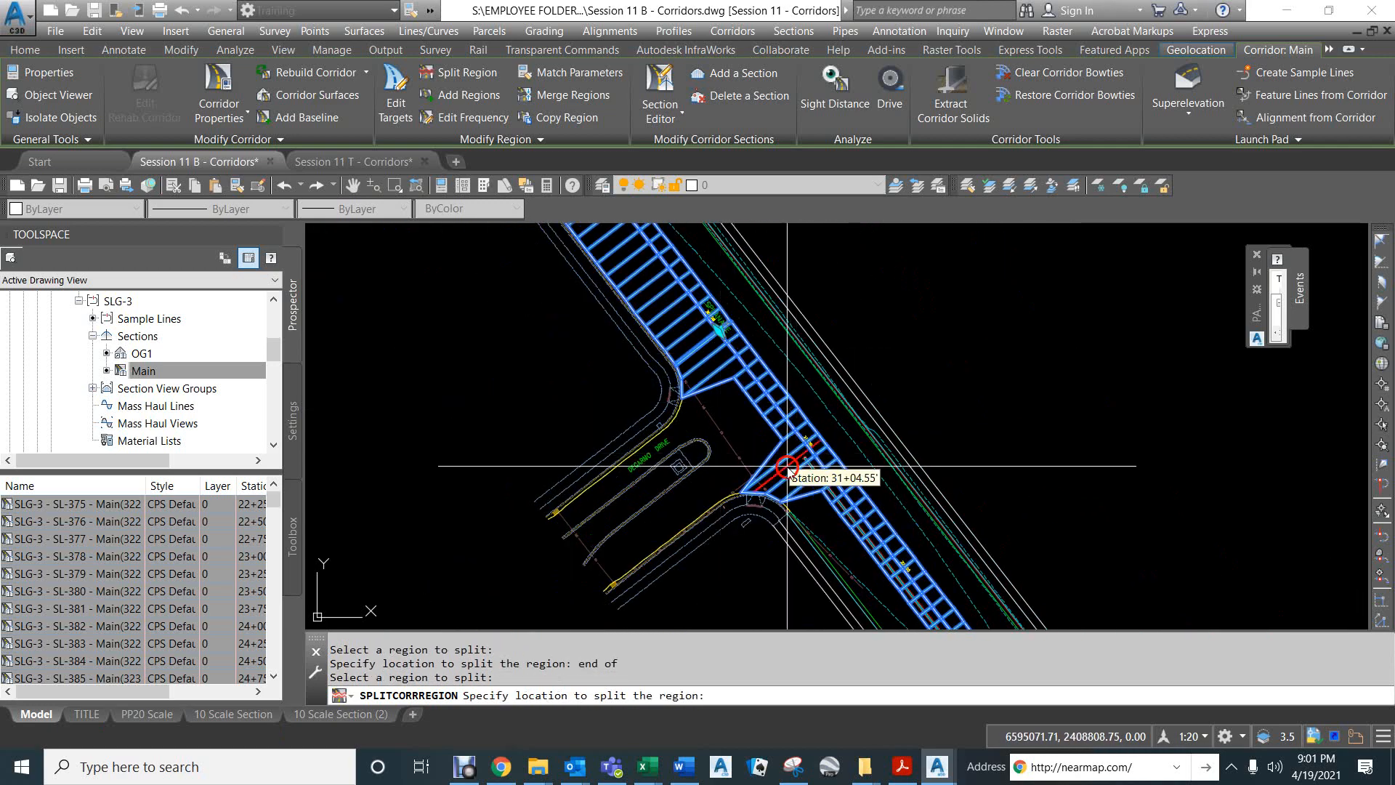
scroll(785, 500, up, 5)
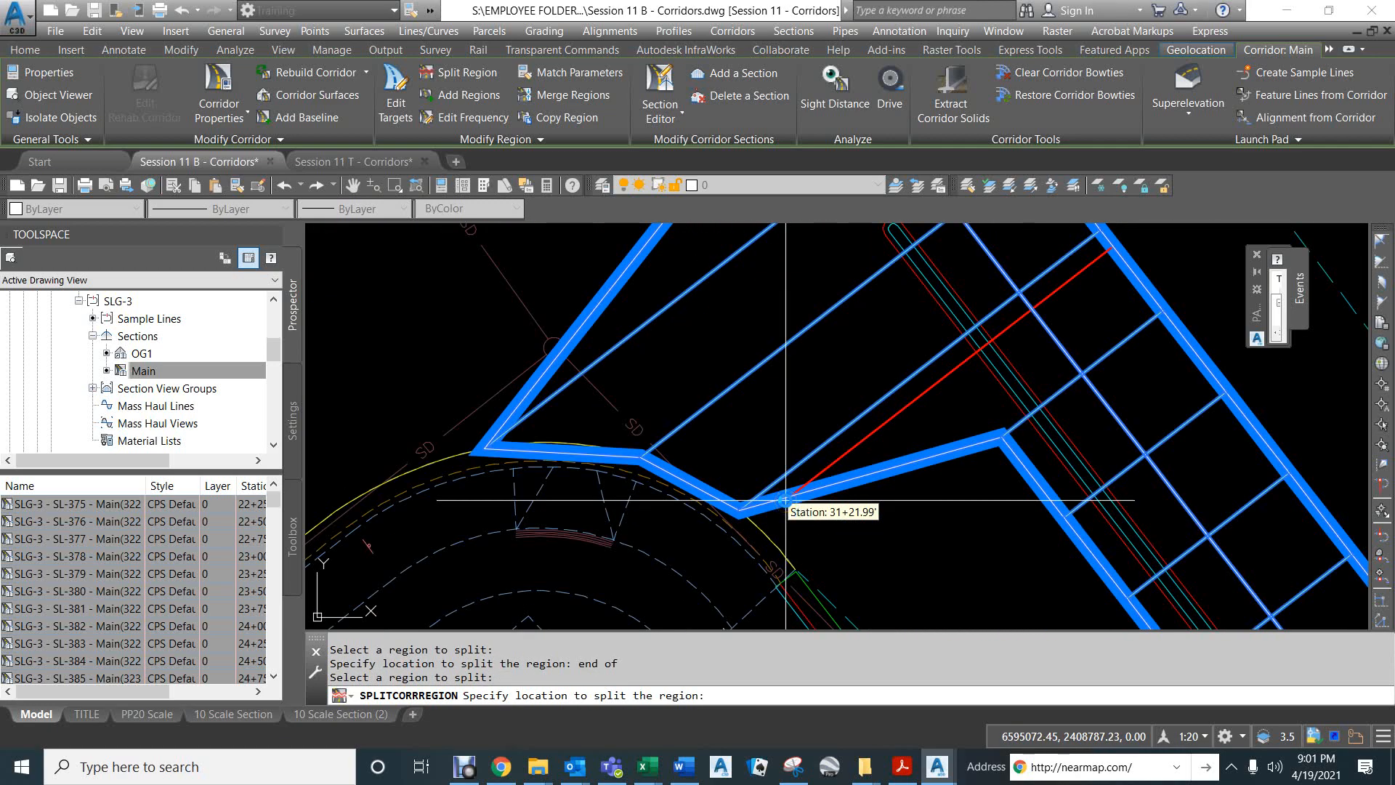
text(end)
key(Return)
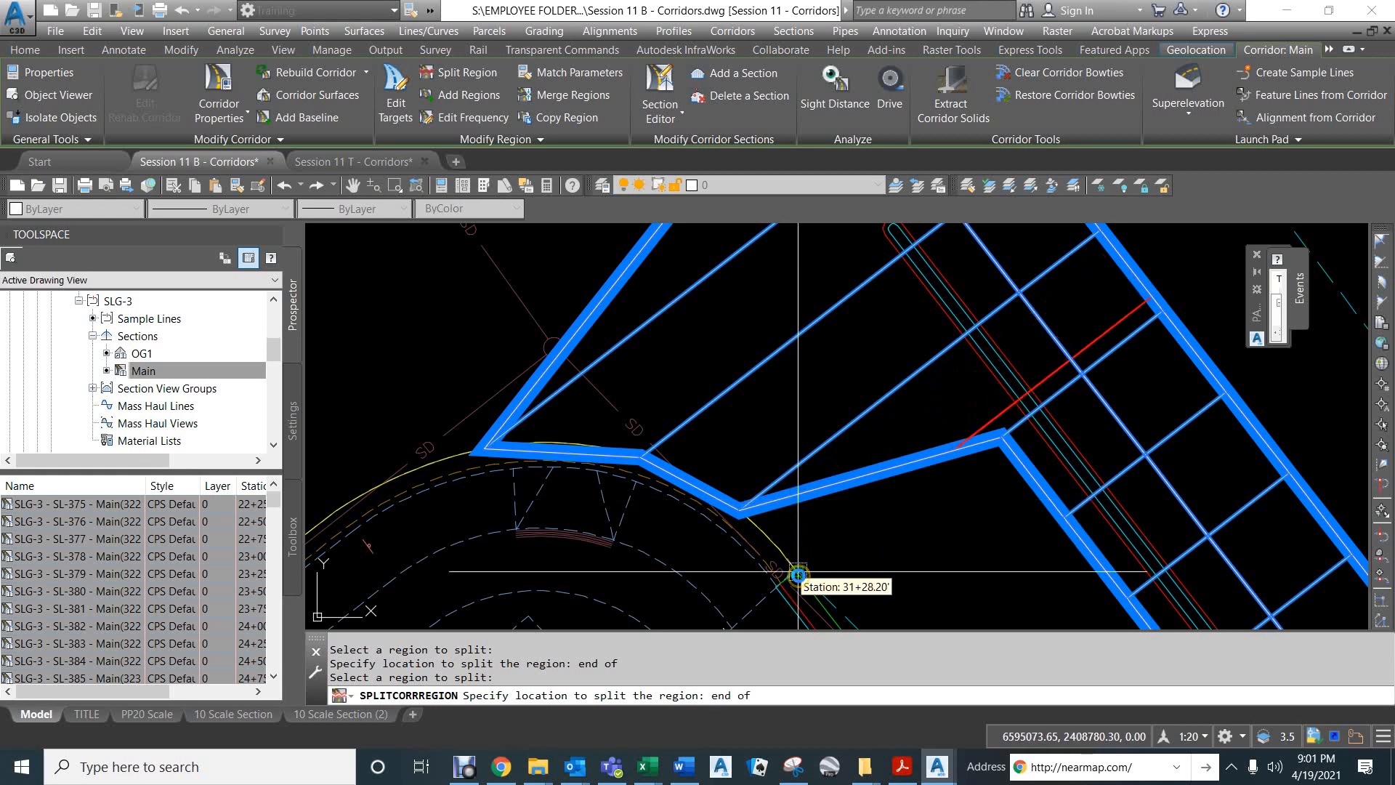
click(798, 575)
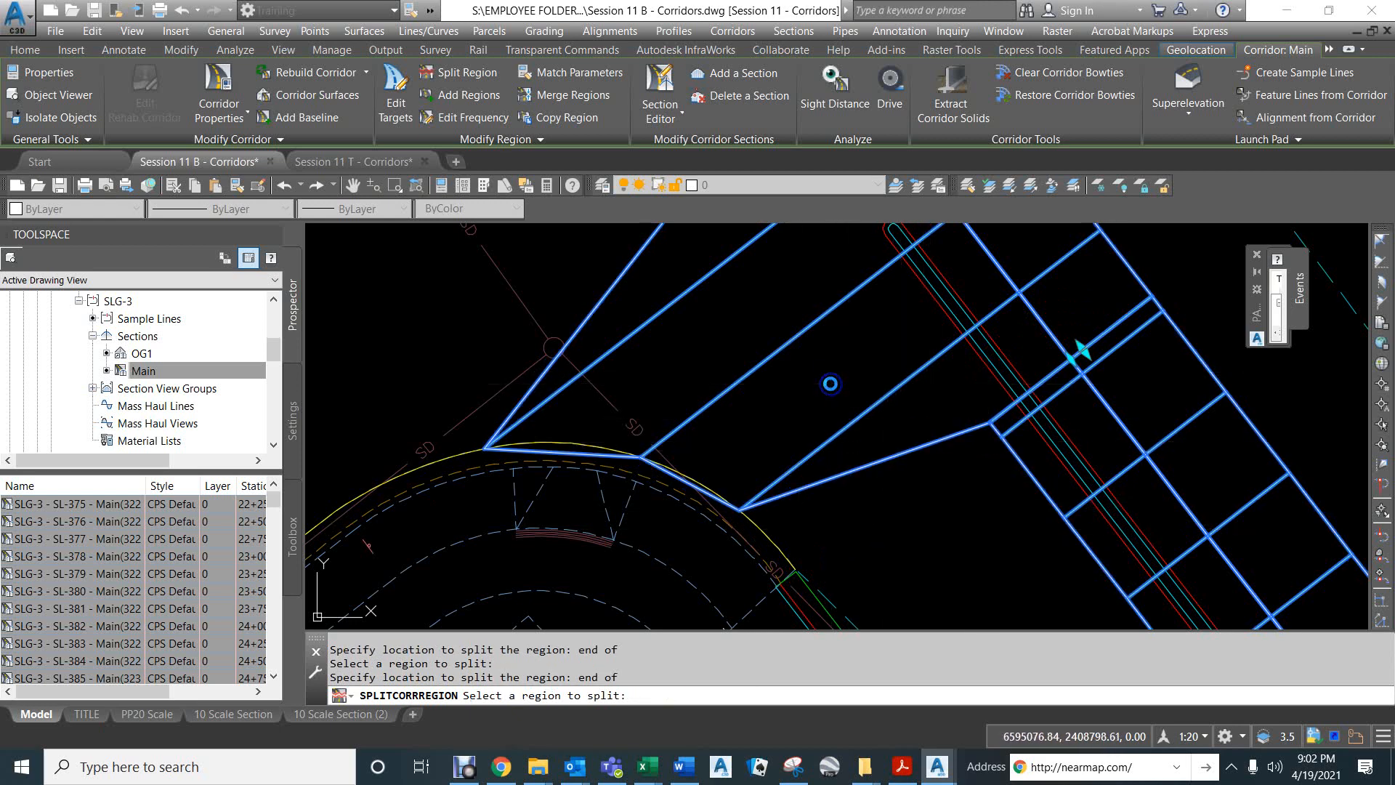
key(Return)
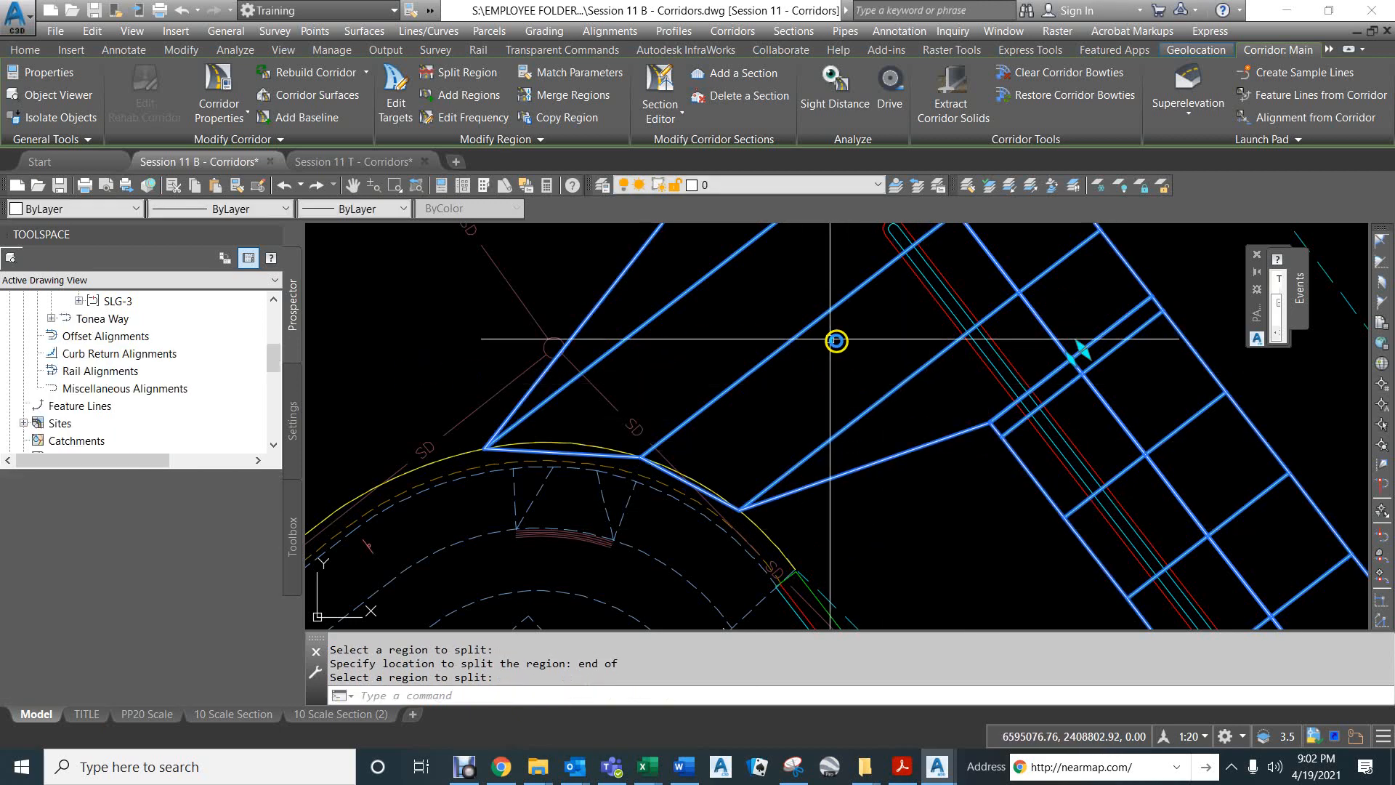
Rename the "Degarmo Park to south" region as "Degarmo Park East to DP West" in the Main corridor's properties.
scroll(738, 421, down, 4)
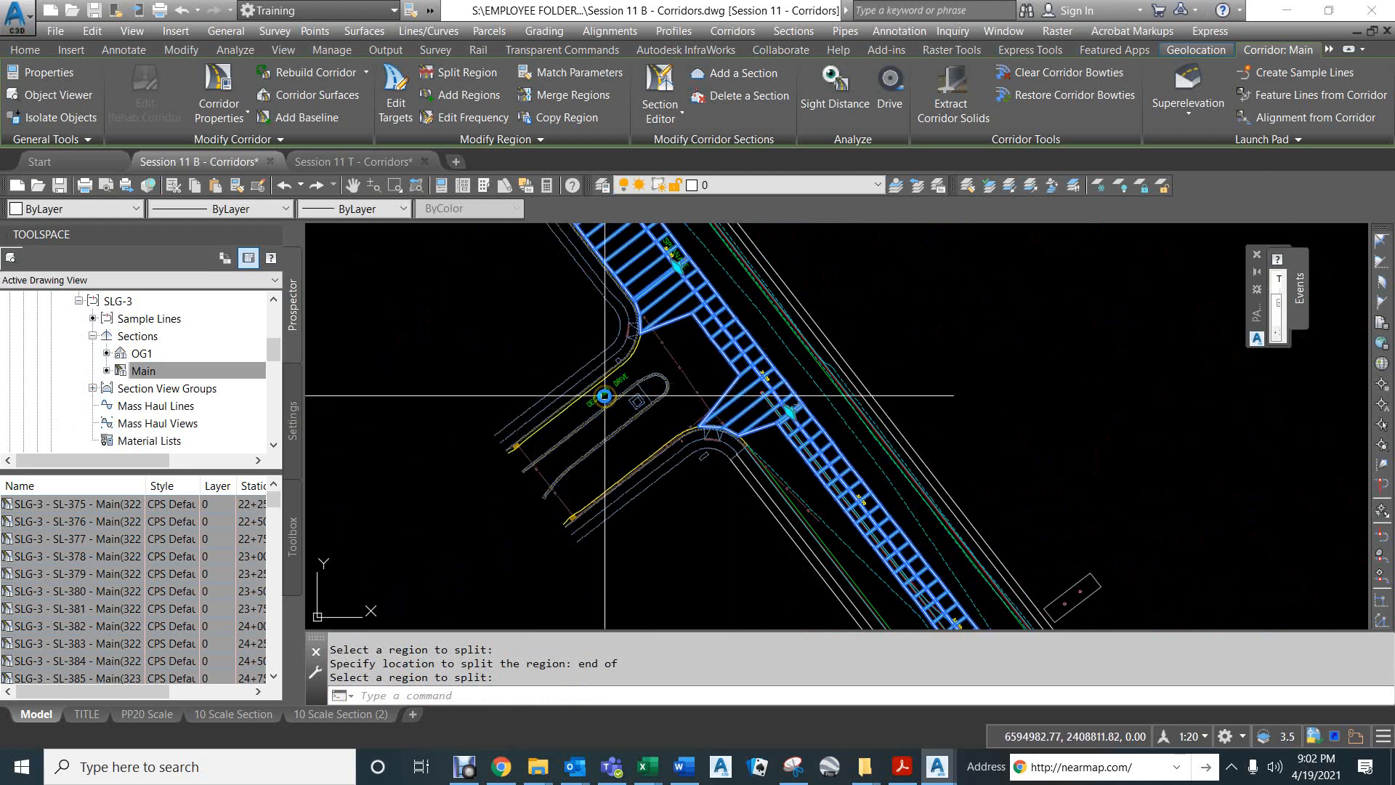
click(223, 113)
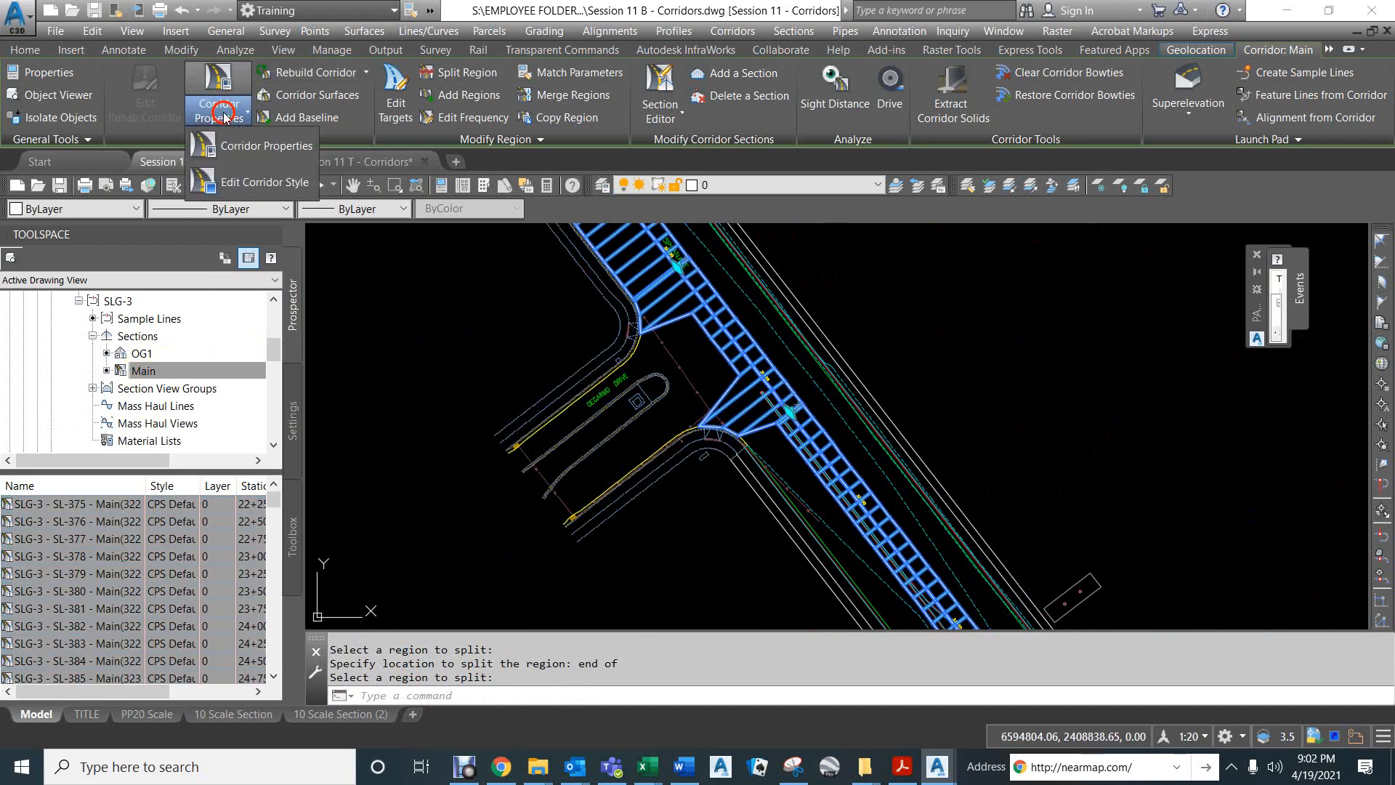
click(241, 145)
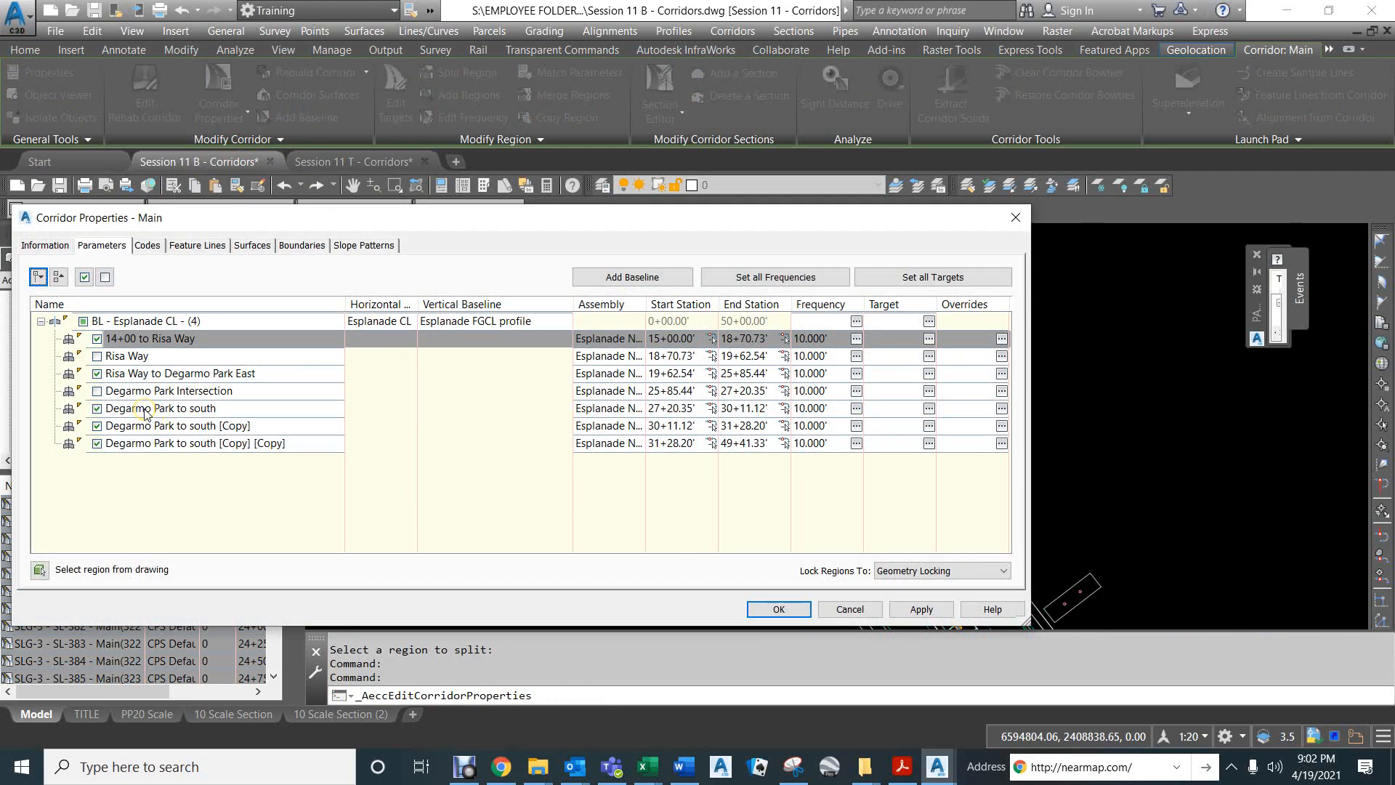
click(178, 408)
click(178, 409)
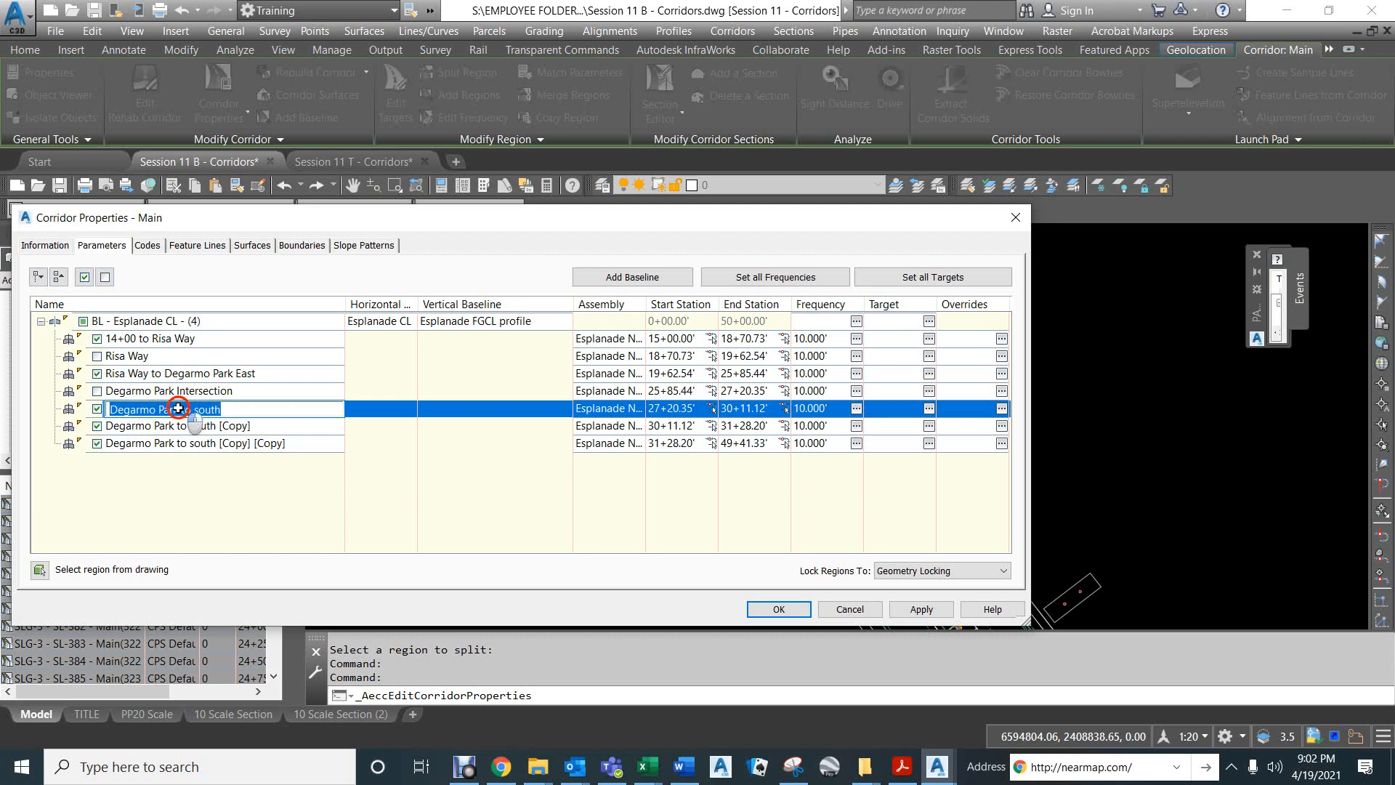
click(178, 408)
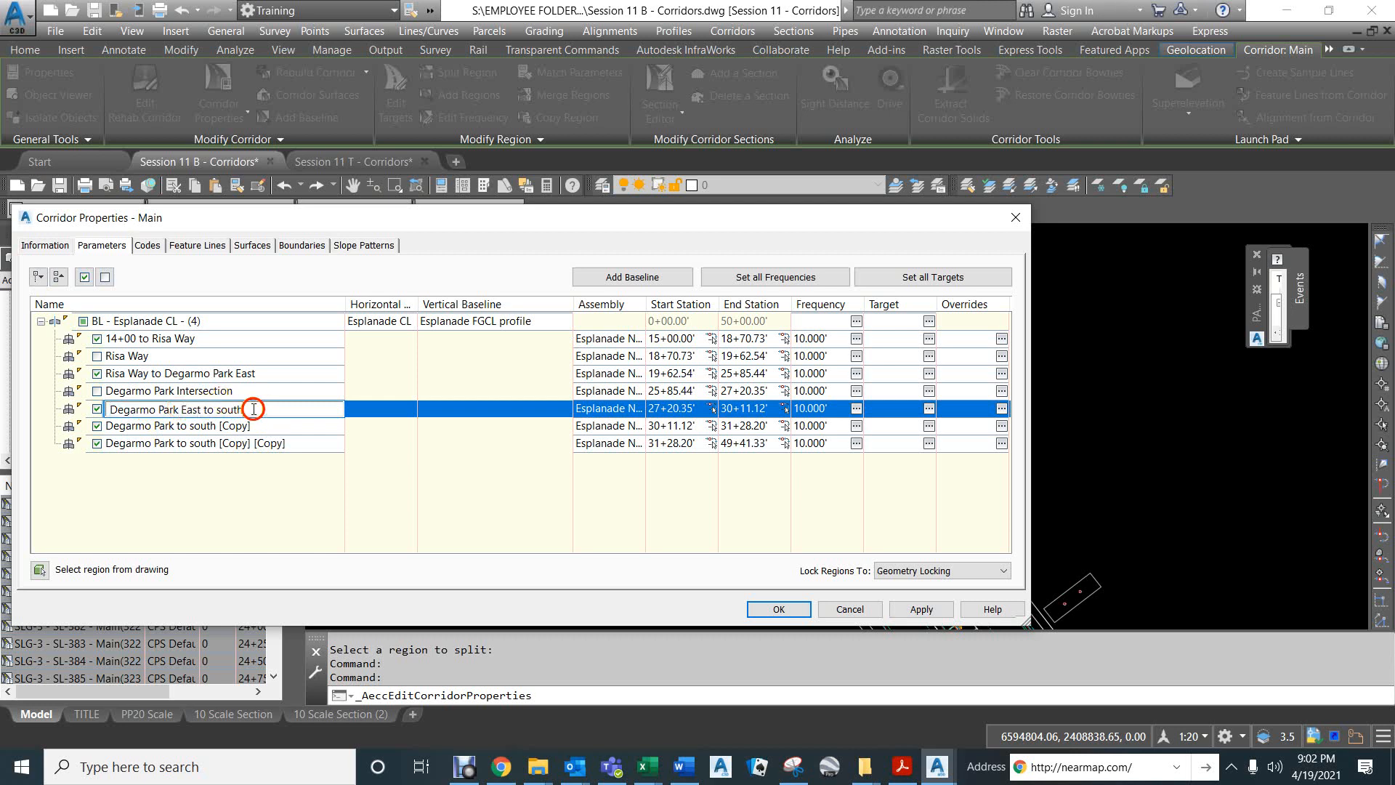
double_click(229, 411)
Rename the "Degarmo Park to south [Copy]" region as "Degarmo Park West Intersection".
click(179, 426)
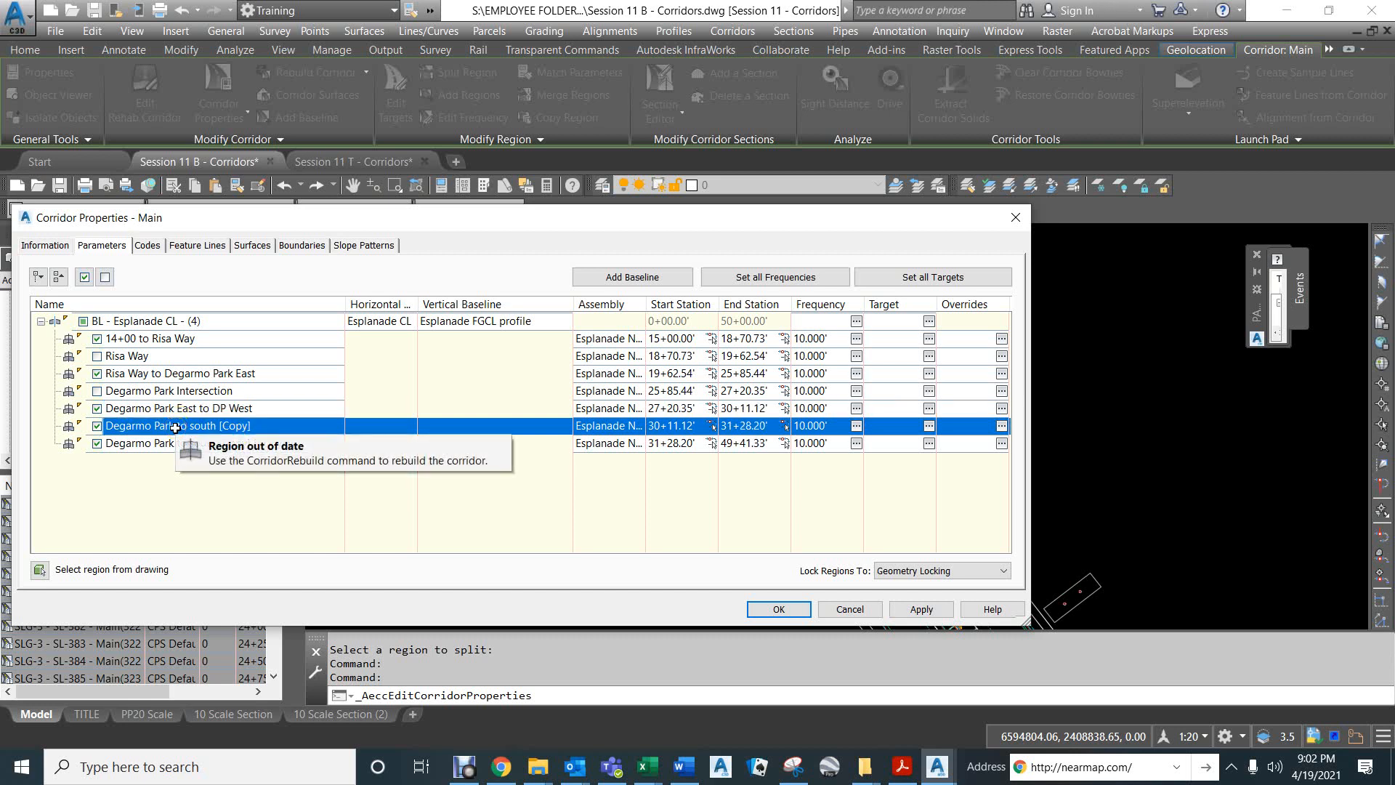
click(181, 428)
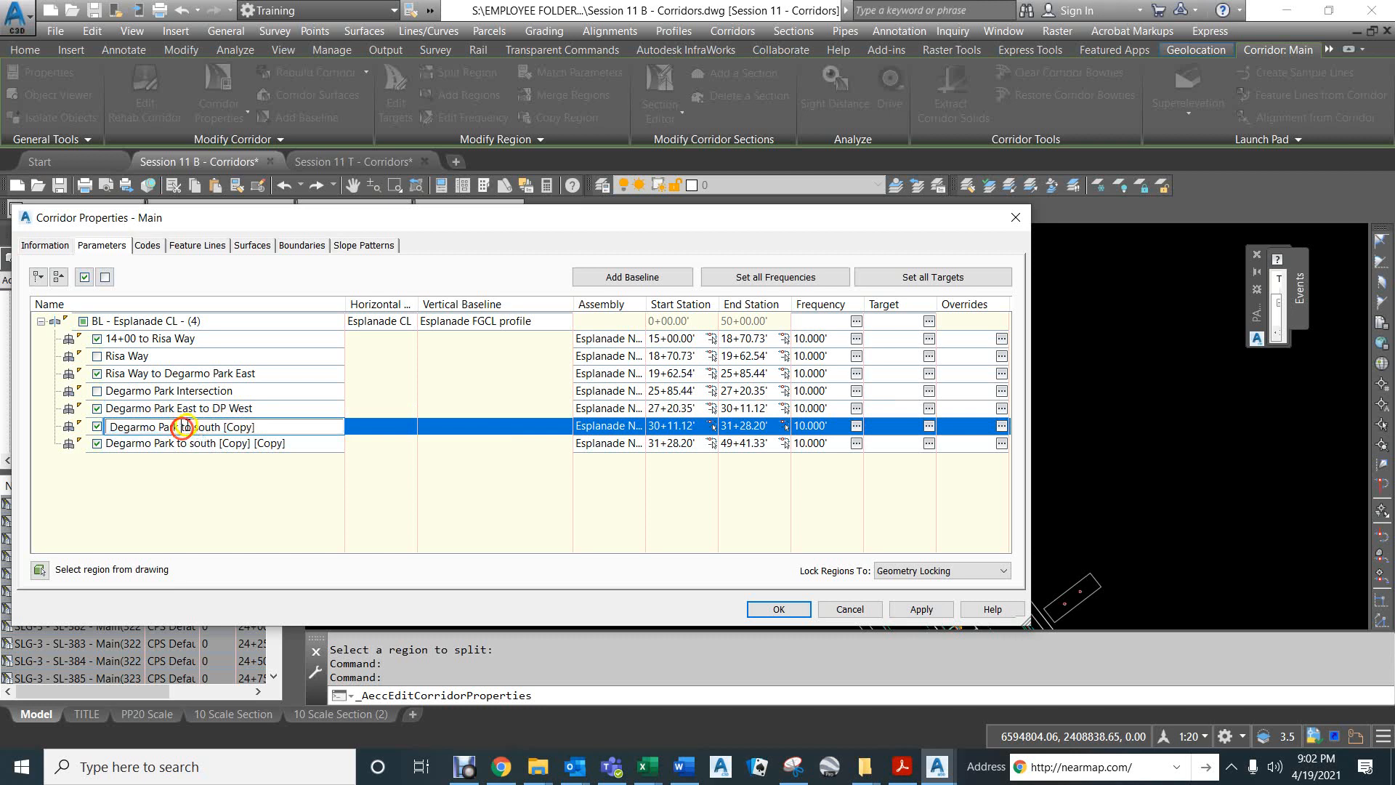
drag(181, 427, 274, 428)
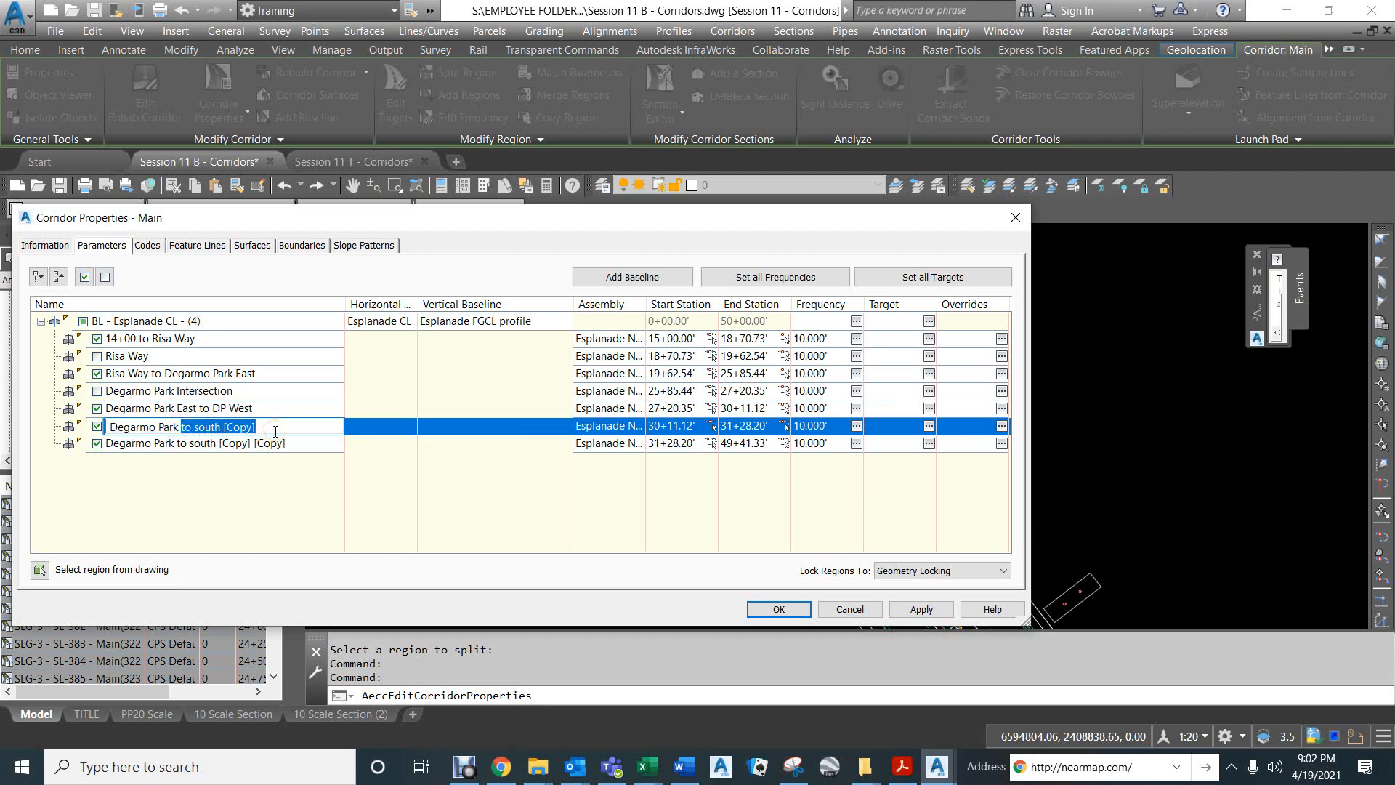
text(Wes)
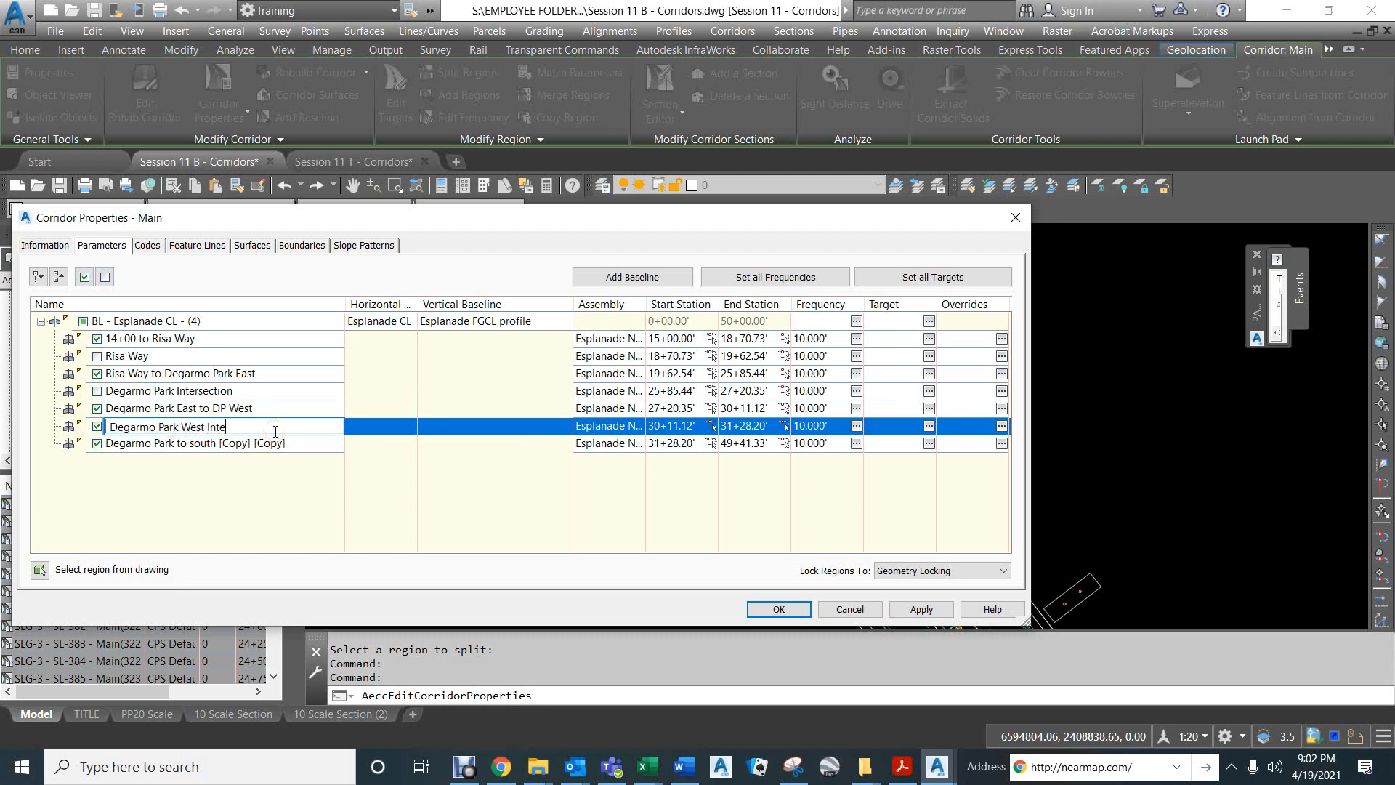
text(t Intersection)
key(Return)
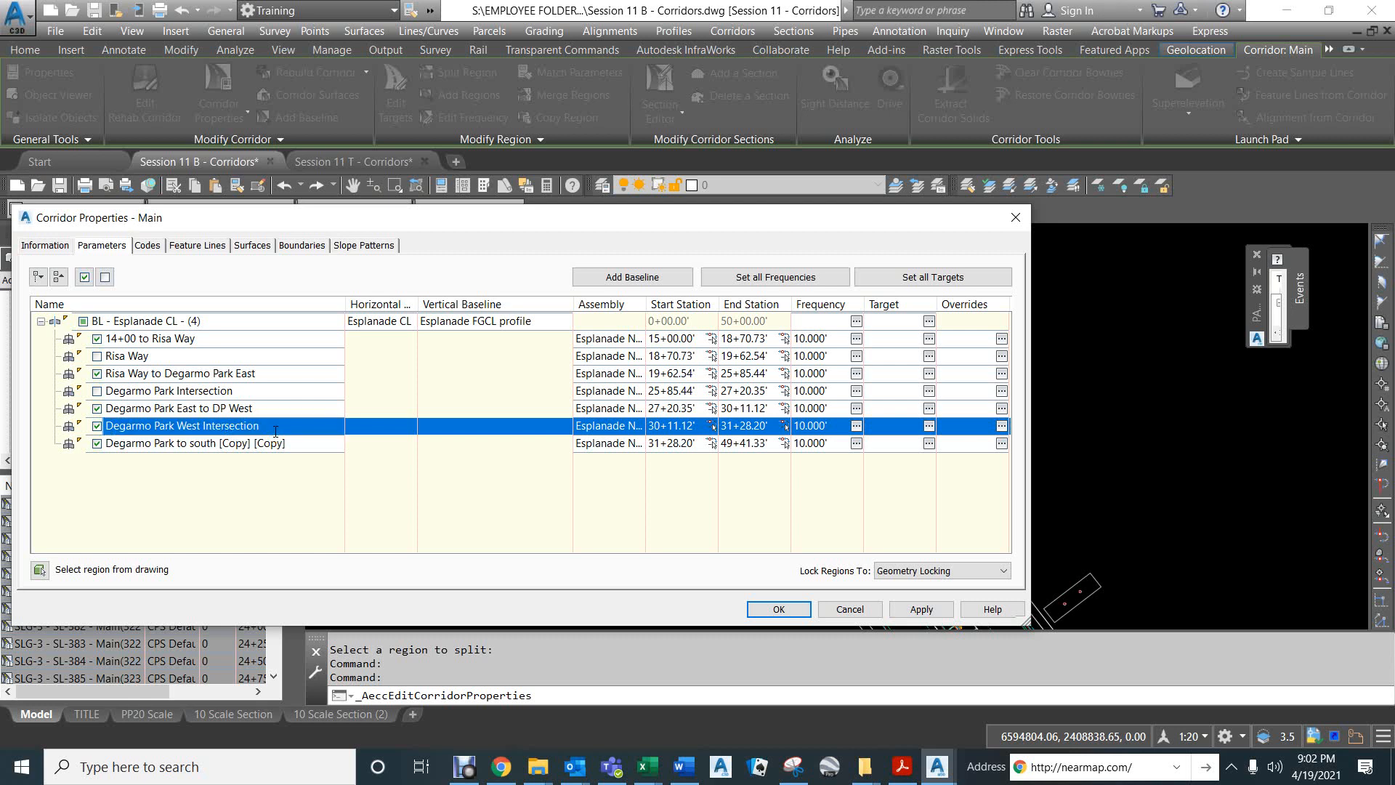
Rename the "Degarmo Park to south [Copy] [Copy]" region as "Degarmo Park south".
click(169, 445)
click(172, 444)
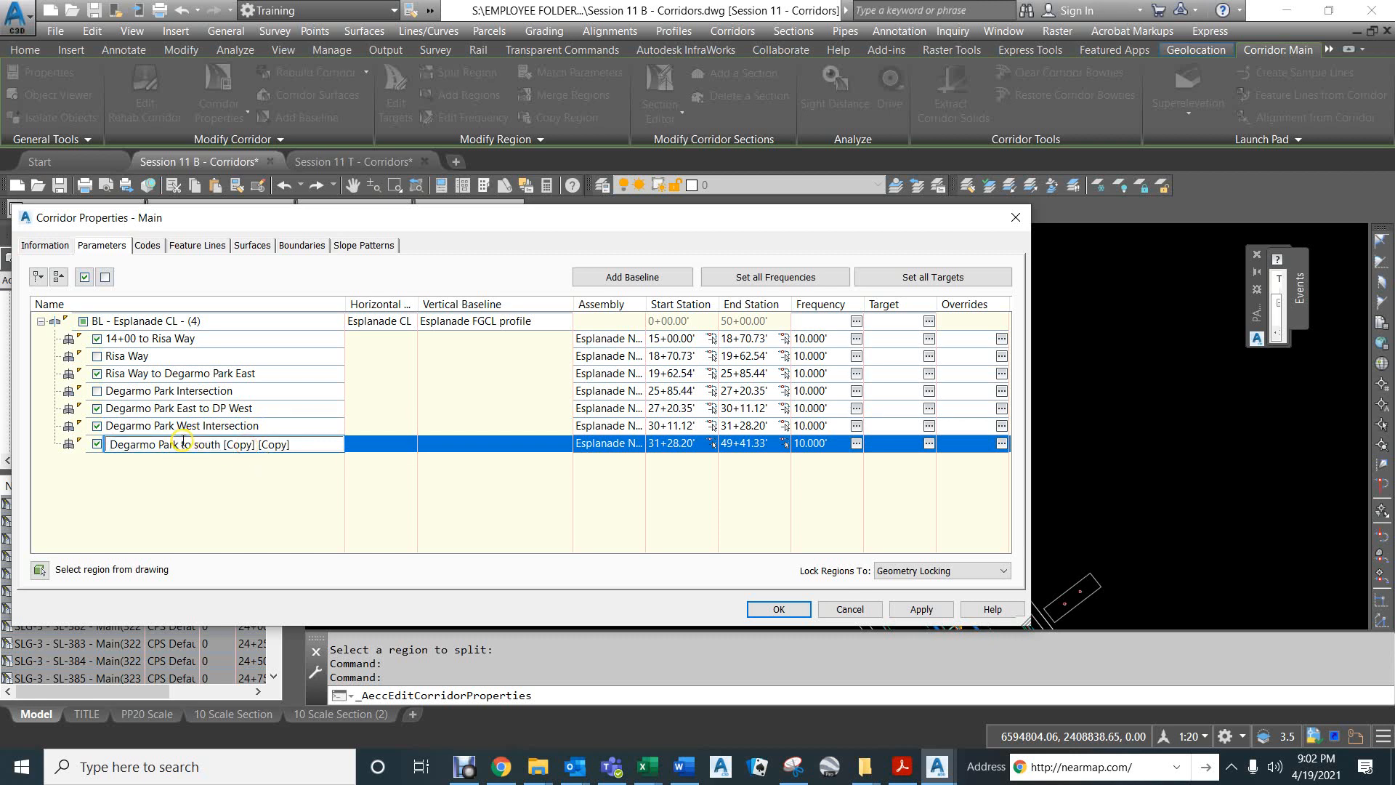
drag(181, 444, 347, 450)
click(352, 452)
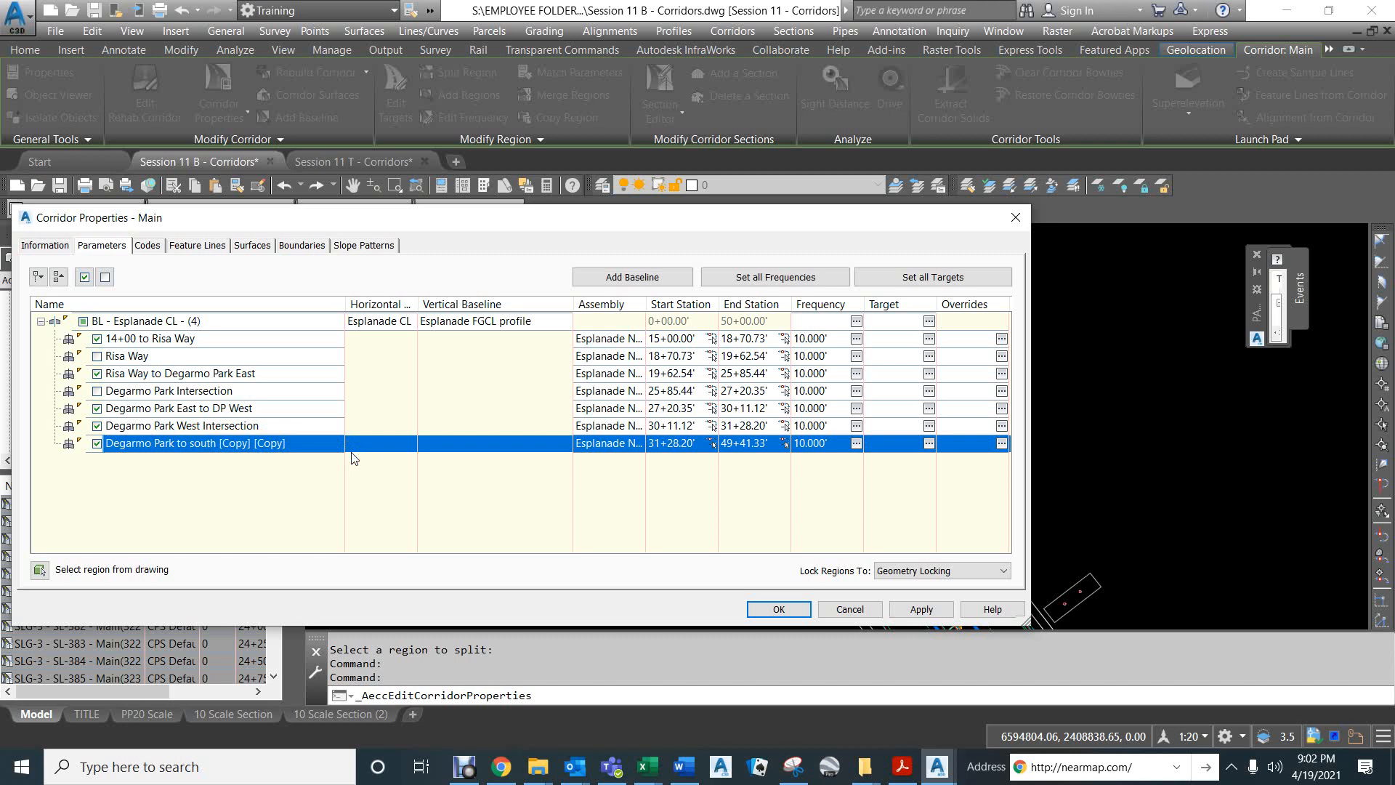
click(205, 445)
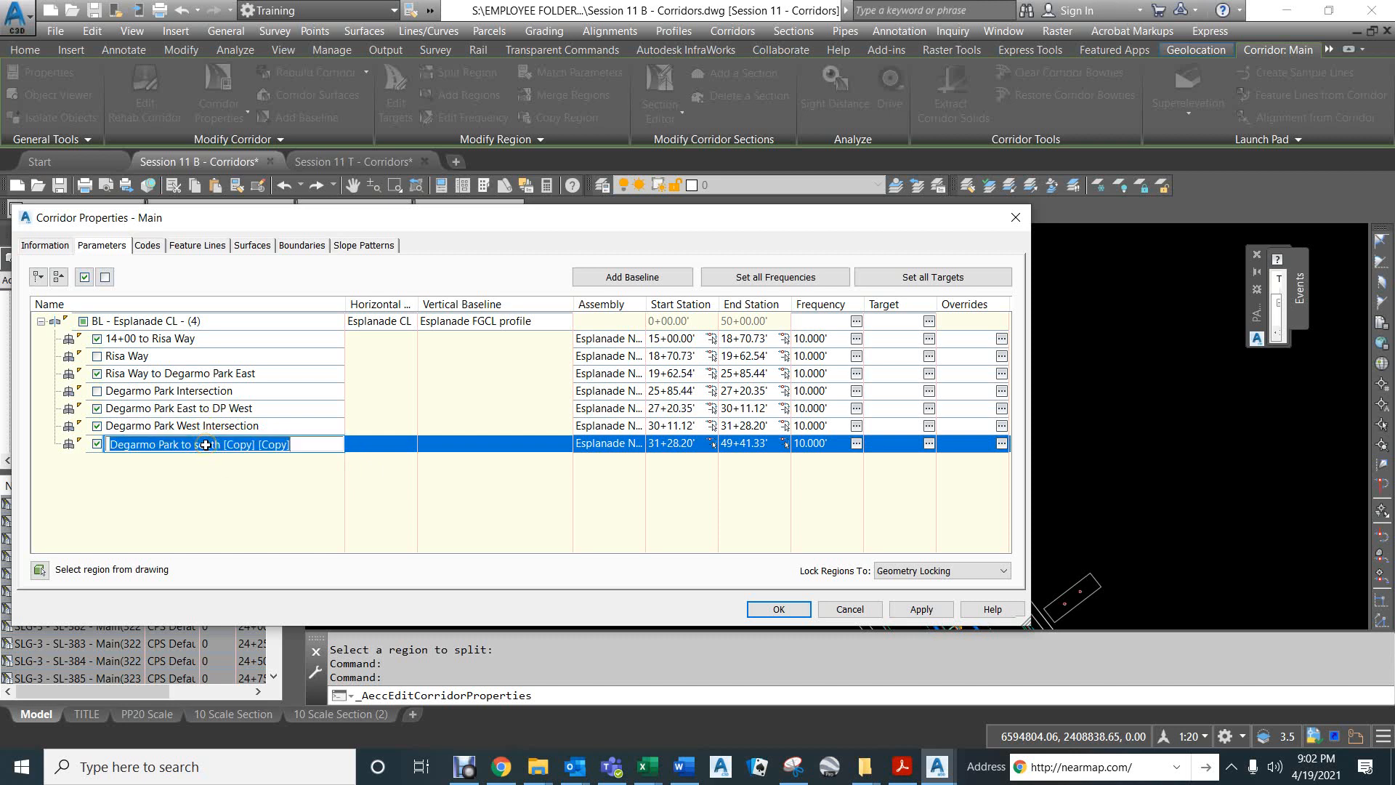
click(197, 444)
drag(195, 445, 305, 458)
click(312, 462)
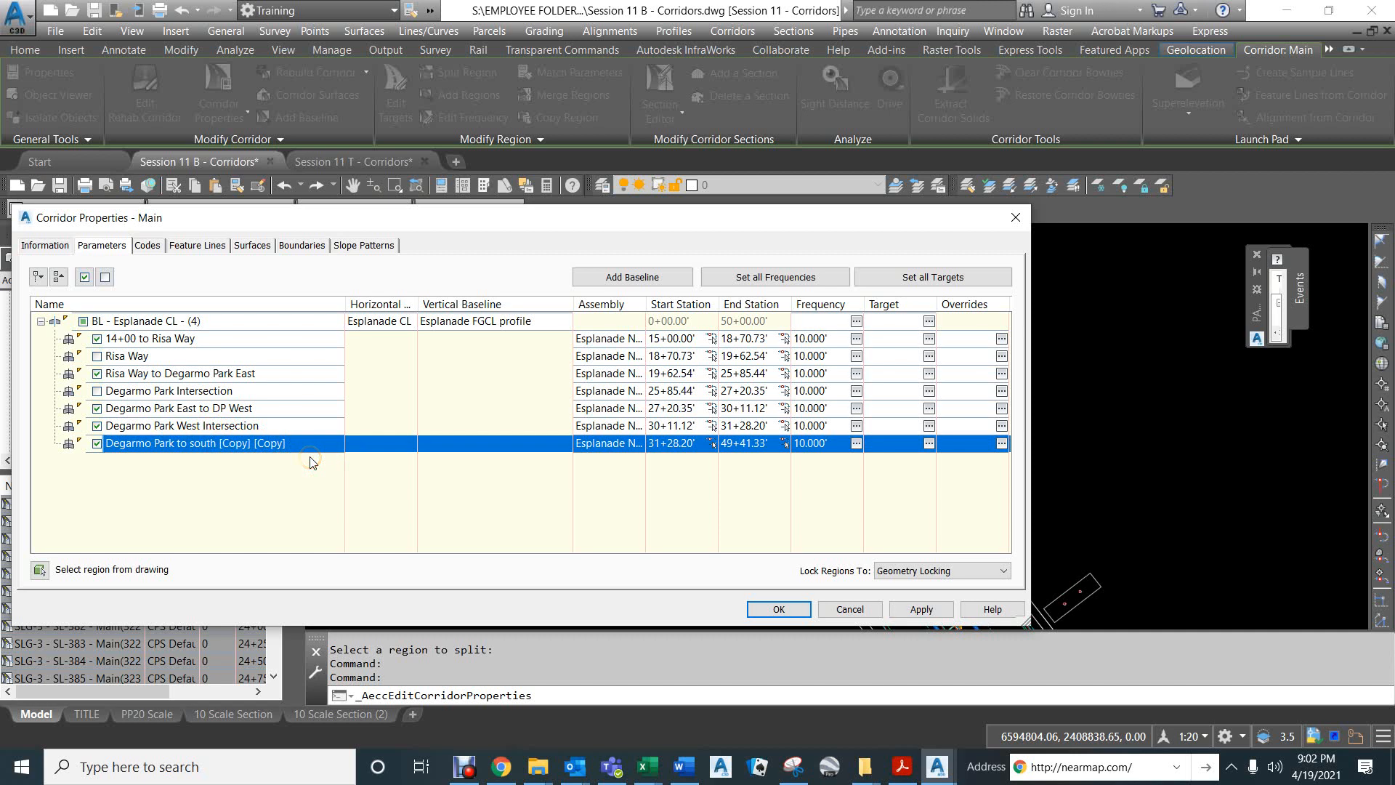
click(266, 441)
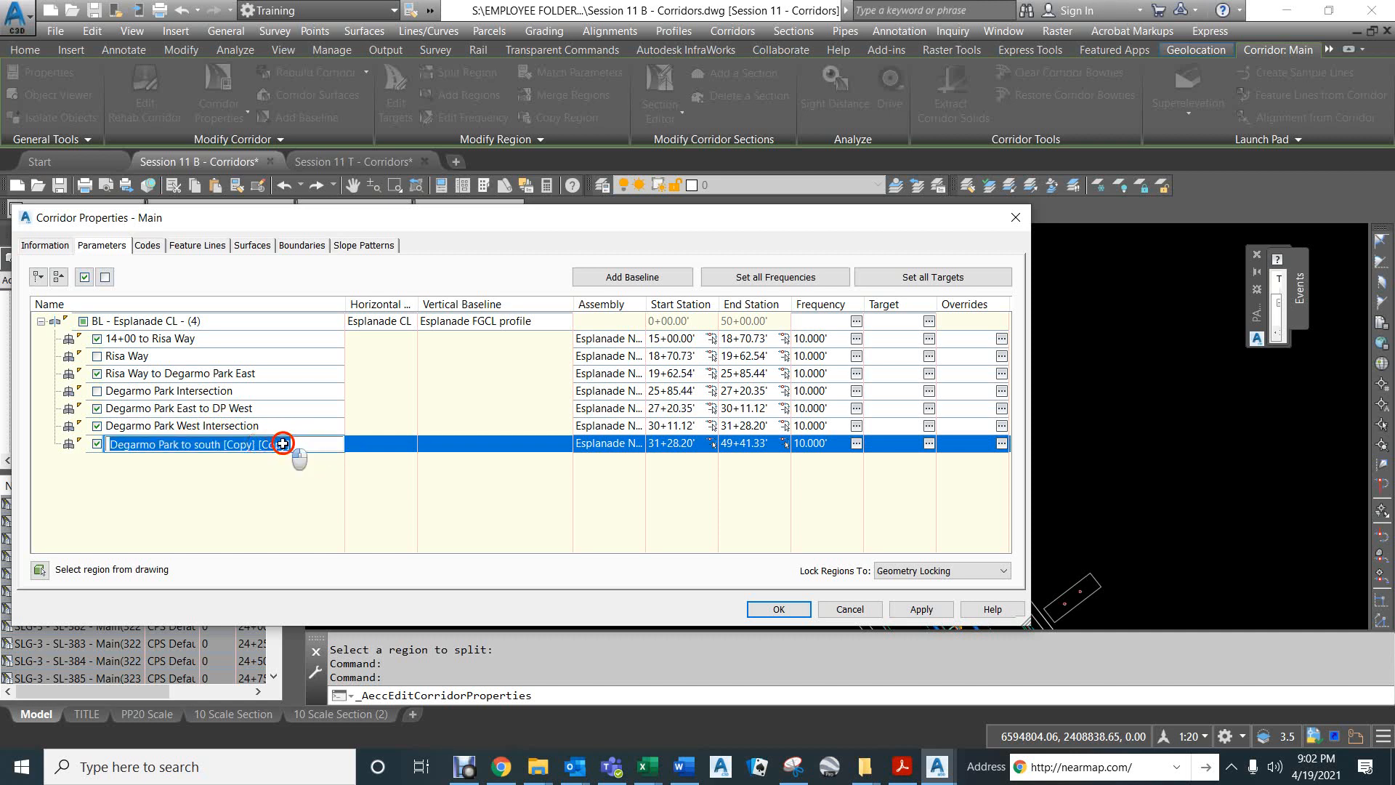
click(295, 444)
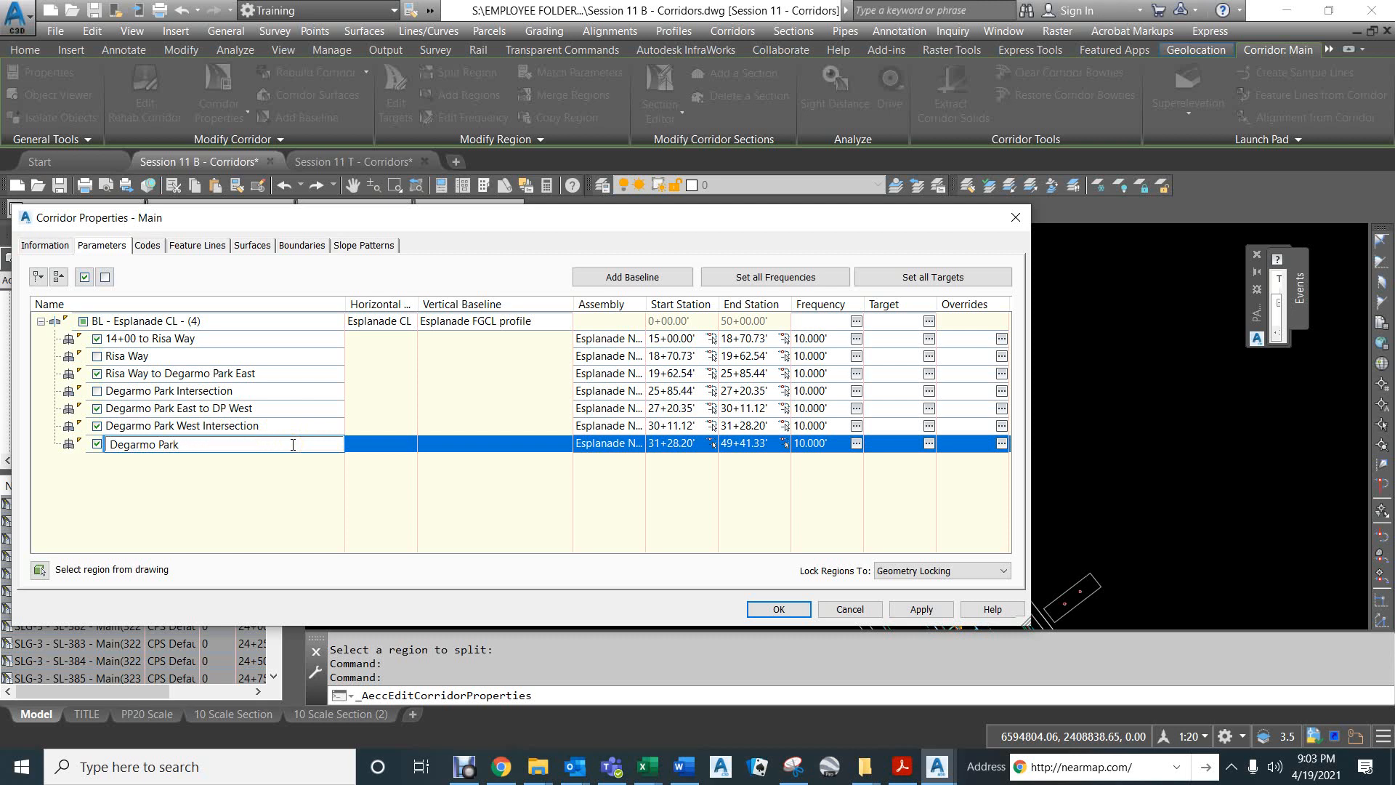
key(Return)
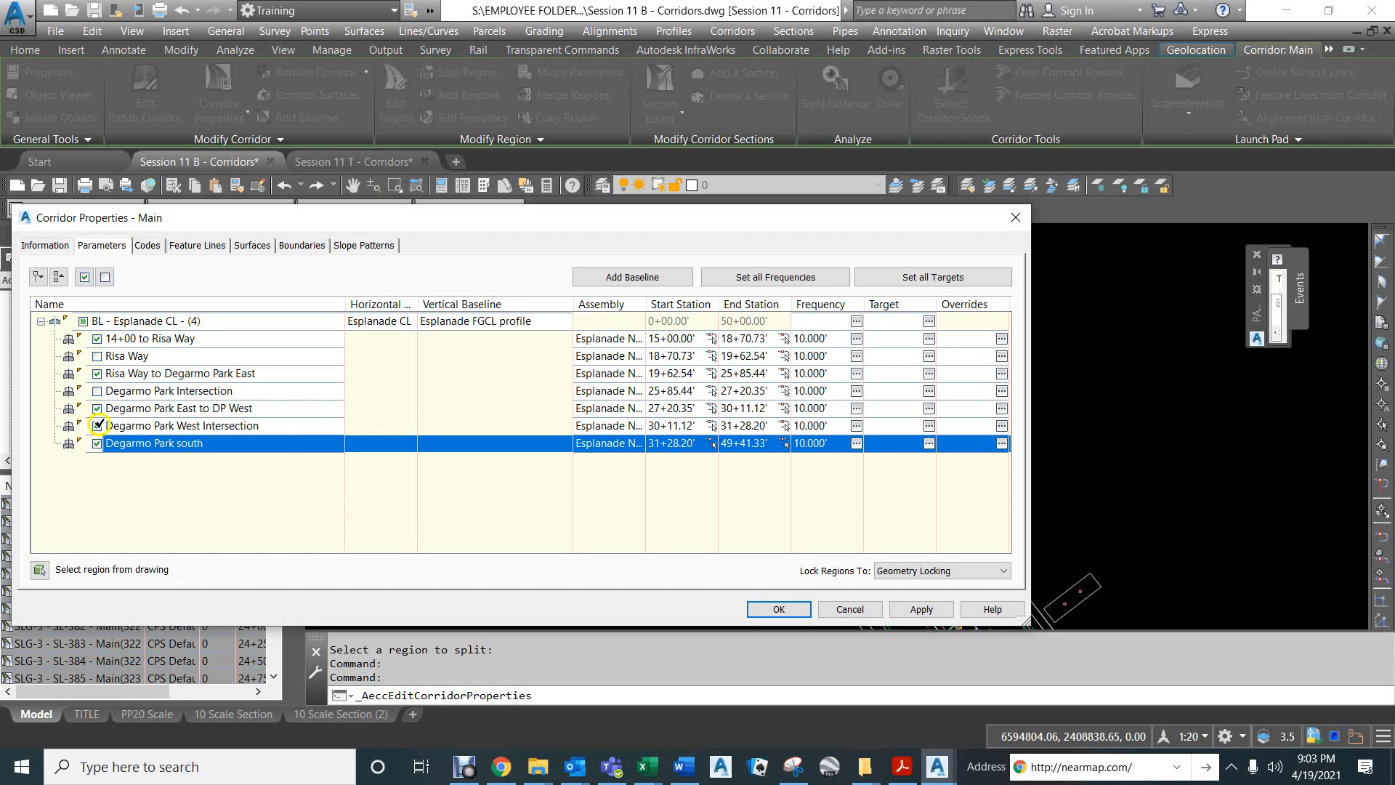
Turn off the "Degarmo Park West Intersection" region and accept the Main corridor's property changes.
click(98, 426)
click(780, 610)
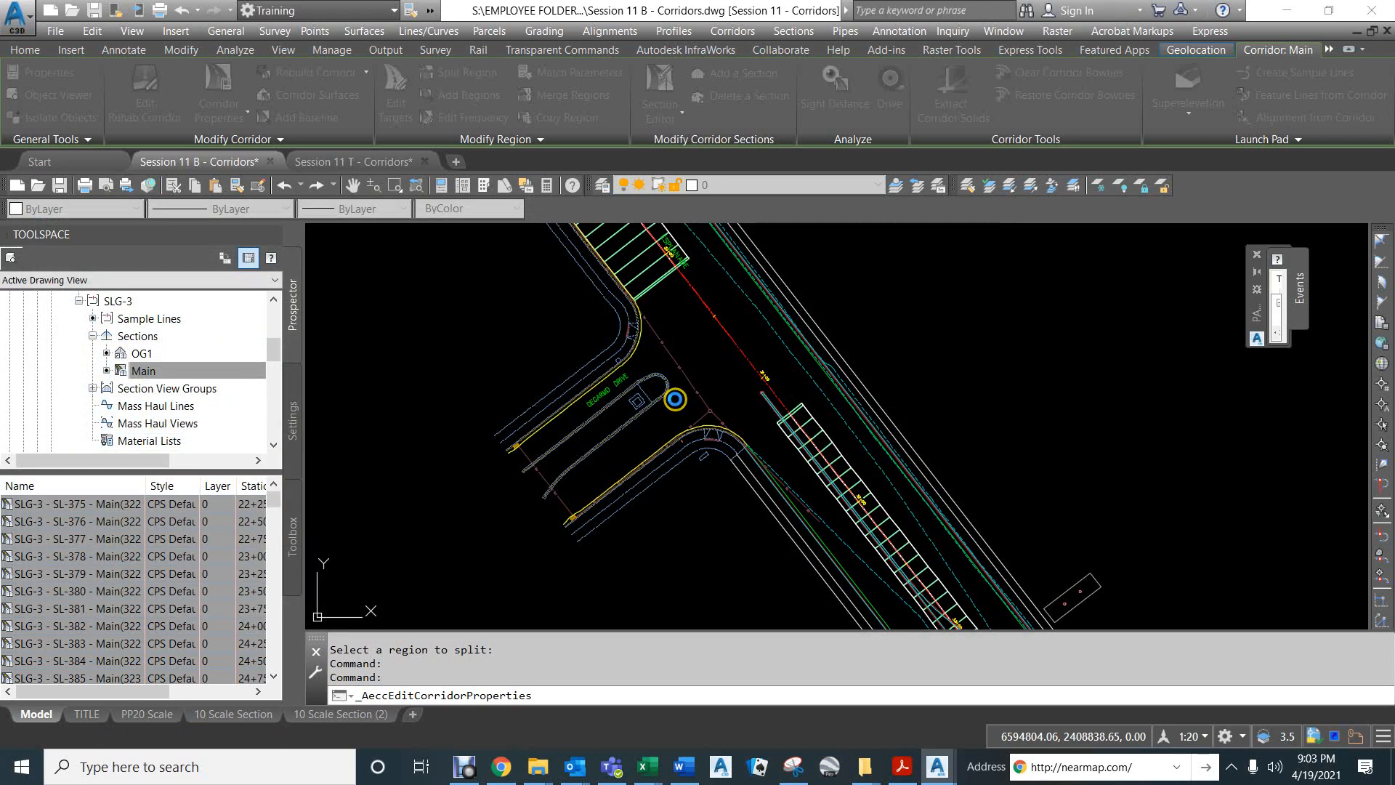
Examine the rebuilt Main corridor in plan from Degarmo Drive to its south end, including where it widens near station 45+00.
scroll(604, 415, down, 5)
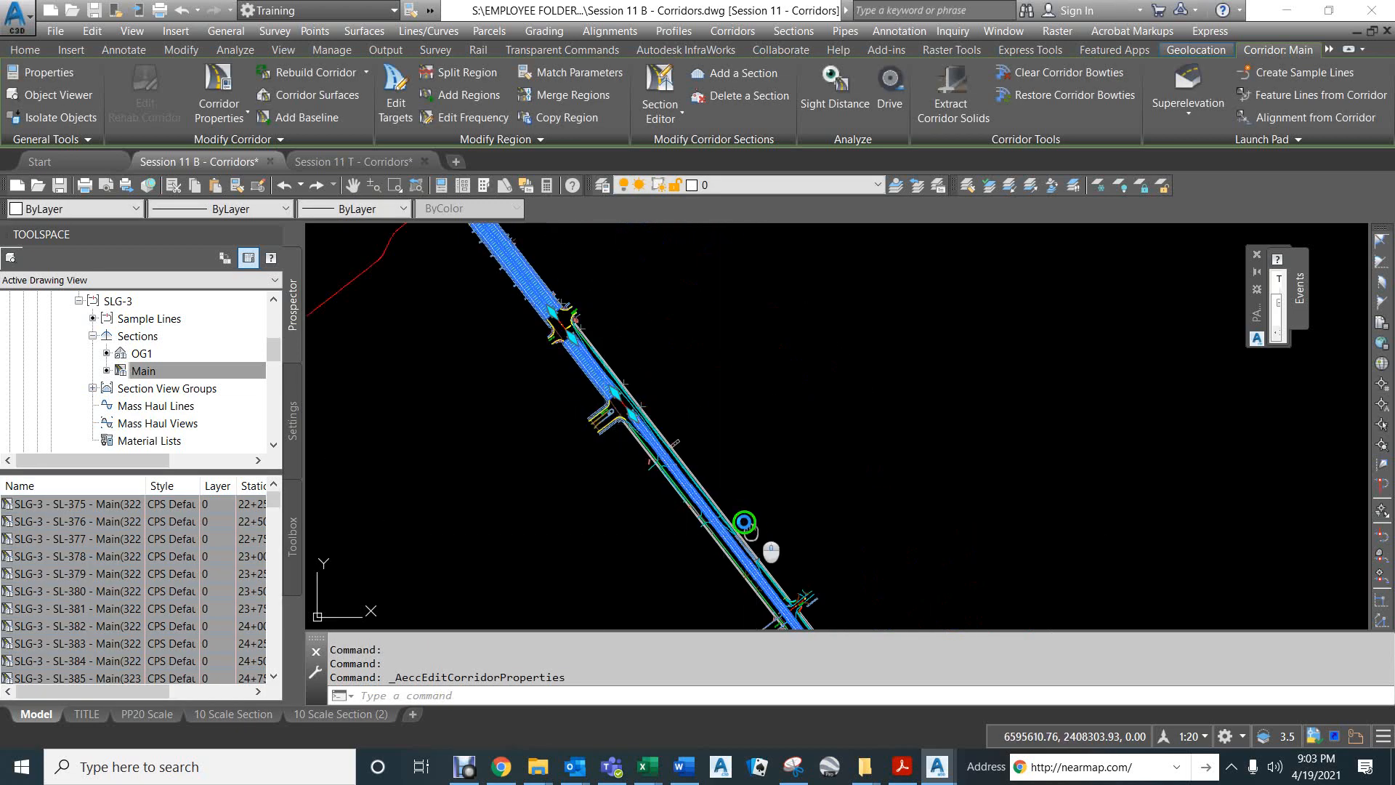
scroll(622, 346, up, 5)
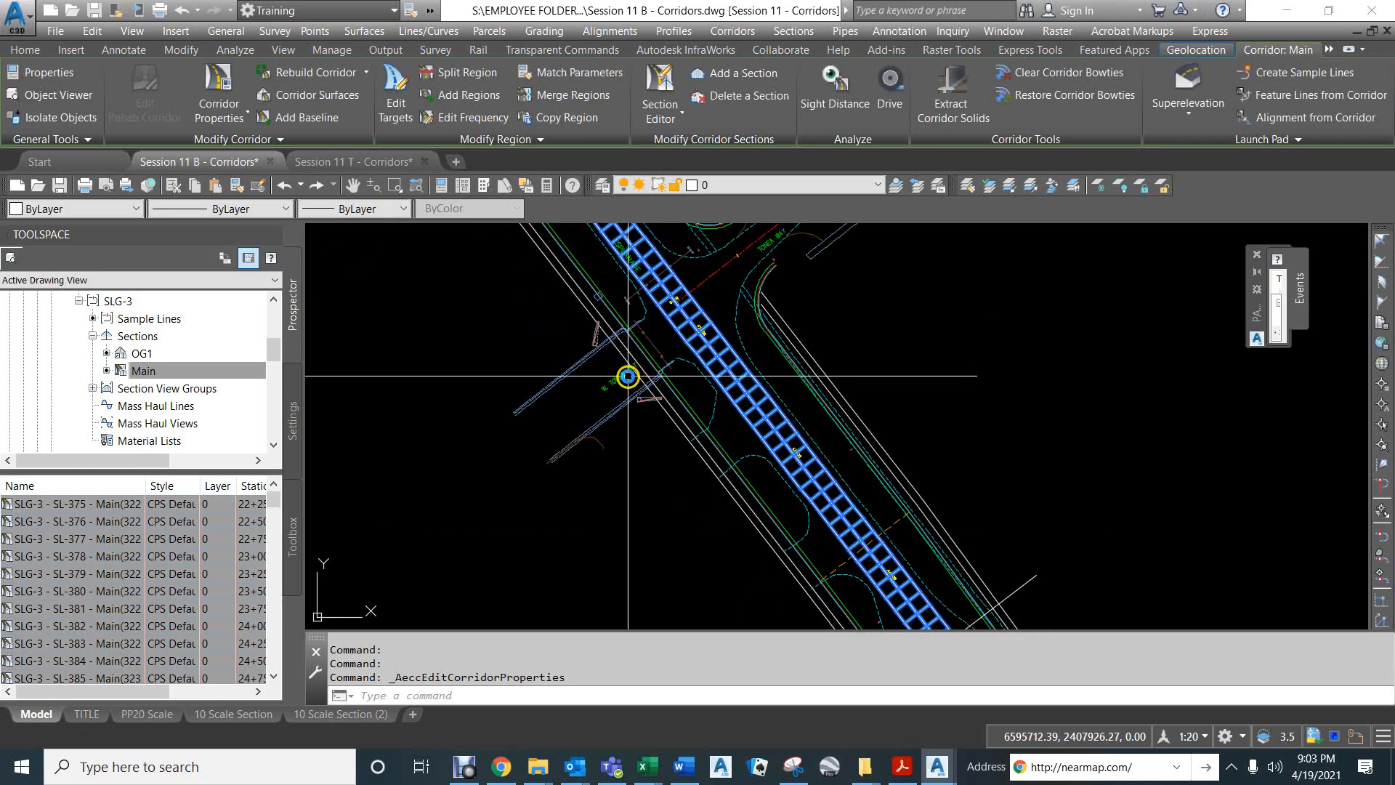
scroll(741, 311, down, 5)
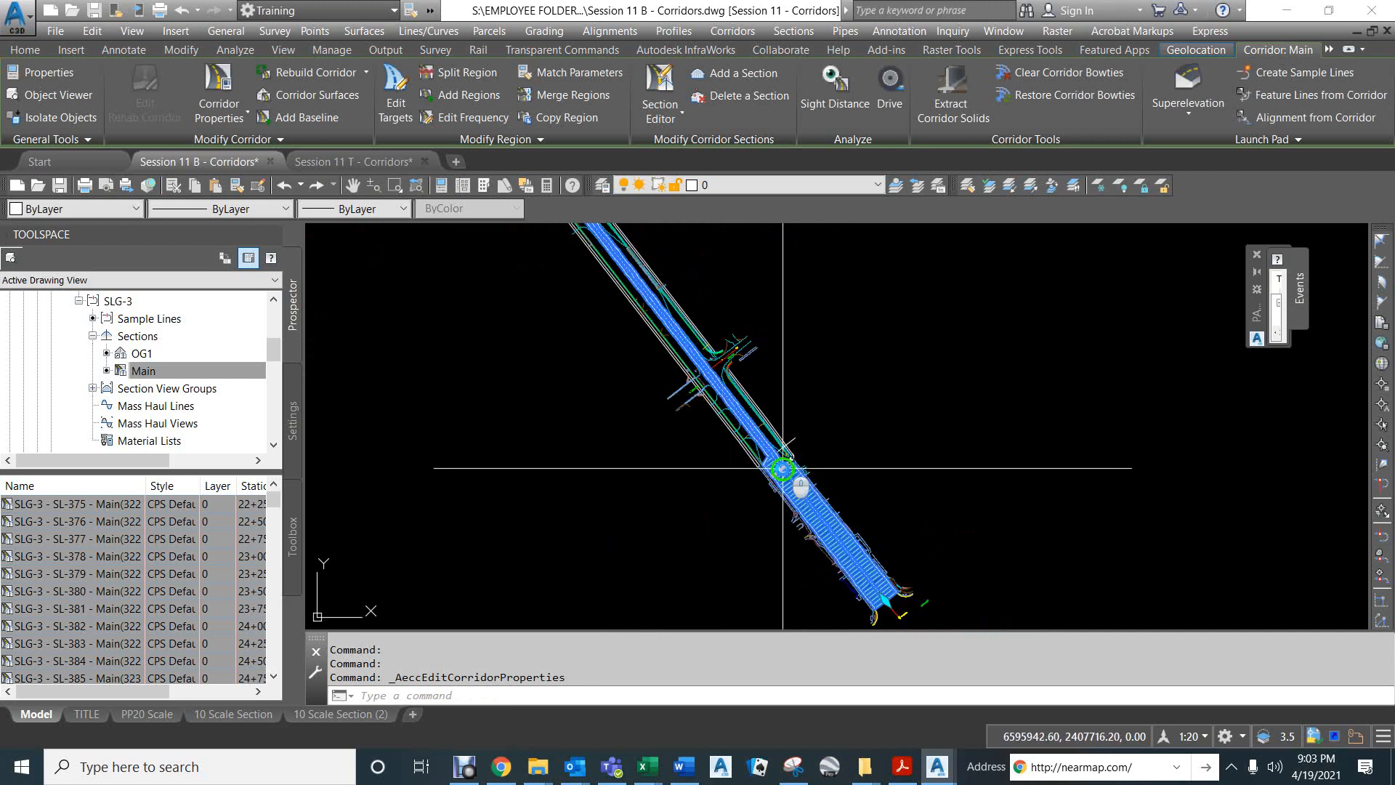
middle_drag(789, 476, 599, 372)
scroll(597, 362, up, 5)
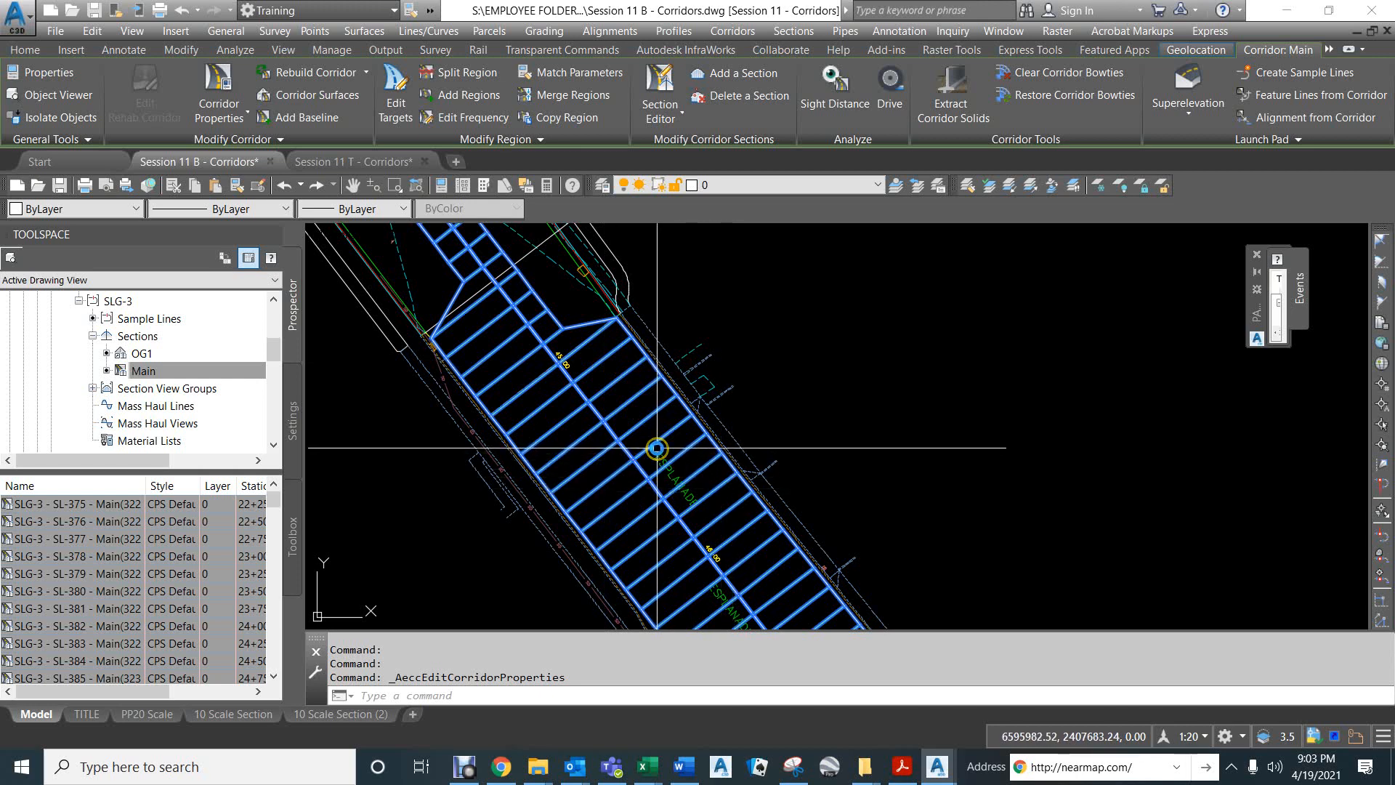
mouse_move(643, 354)
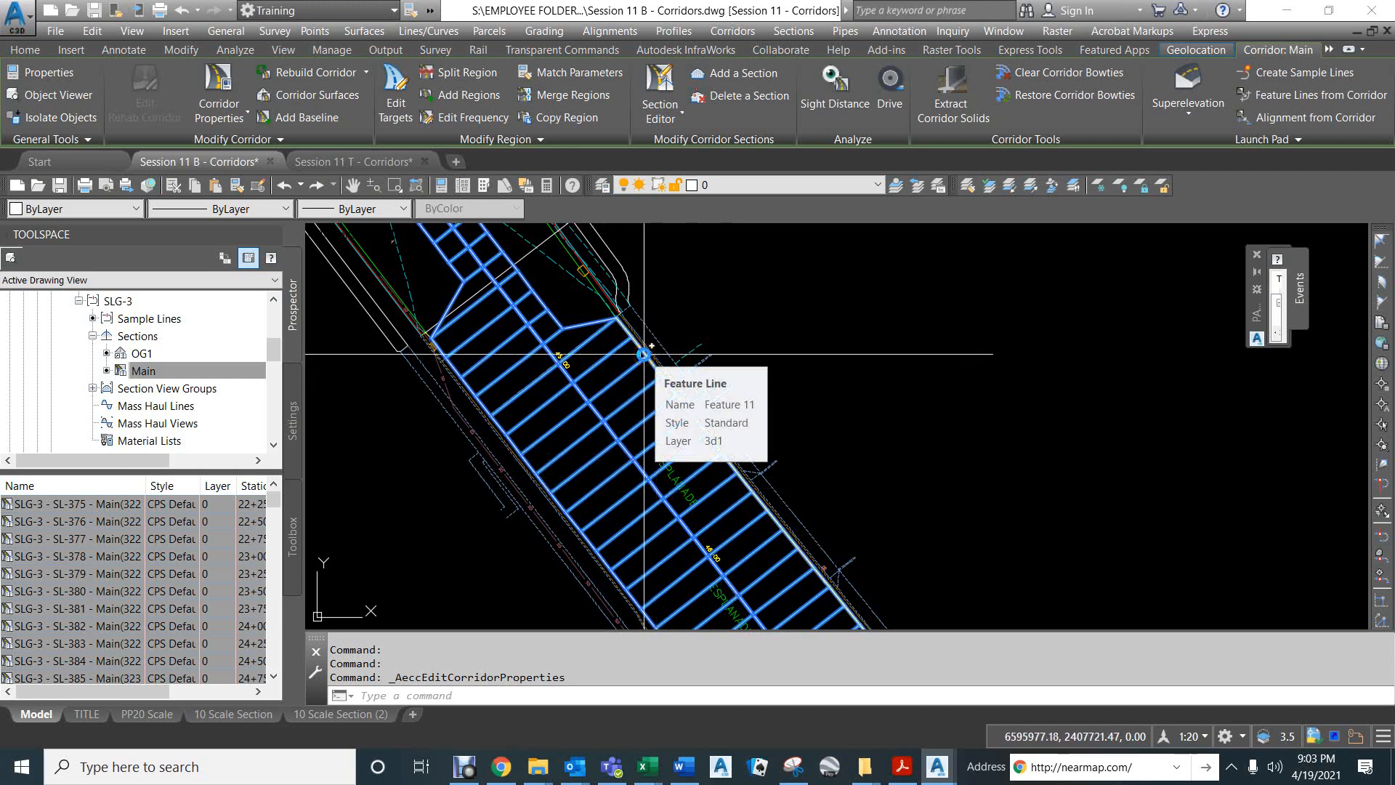
scroll(510, 352, down, 6)
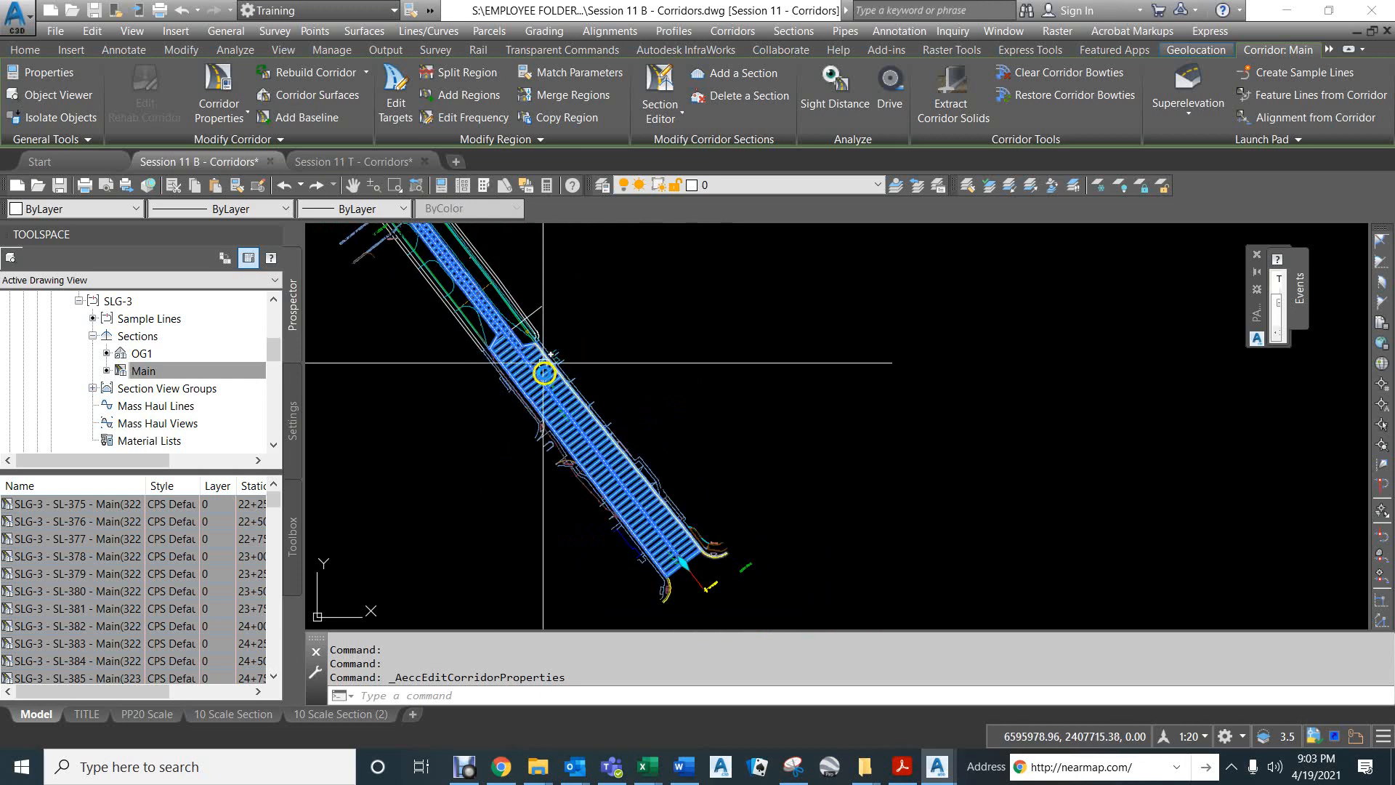
mouse_move(544, 416)
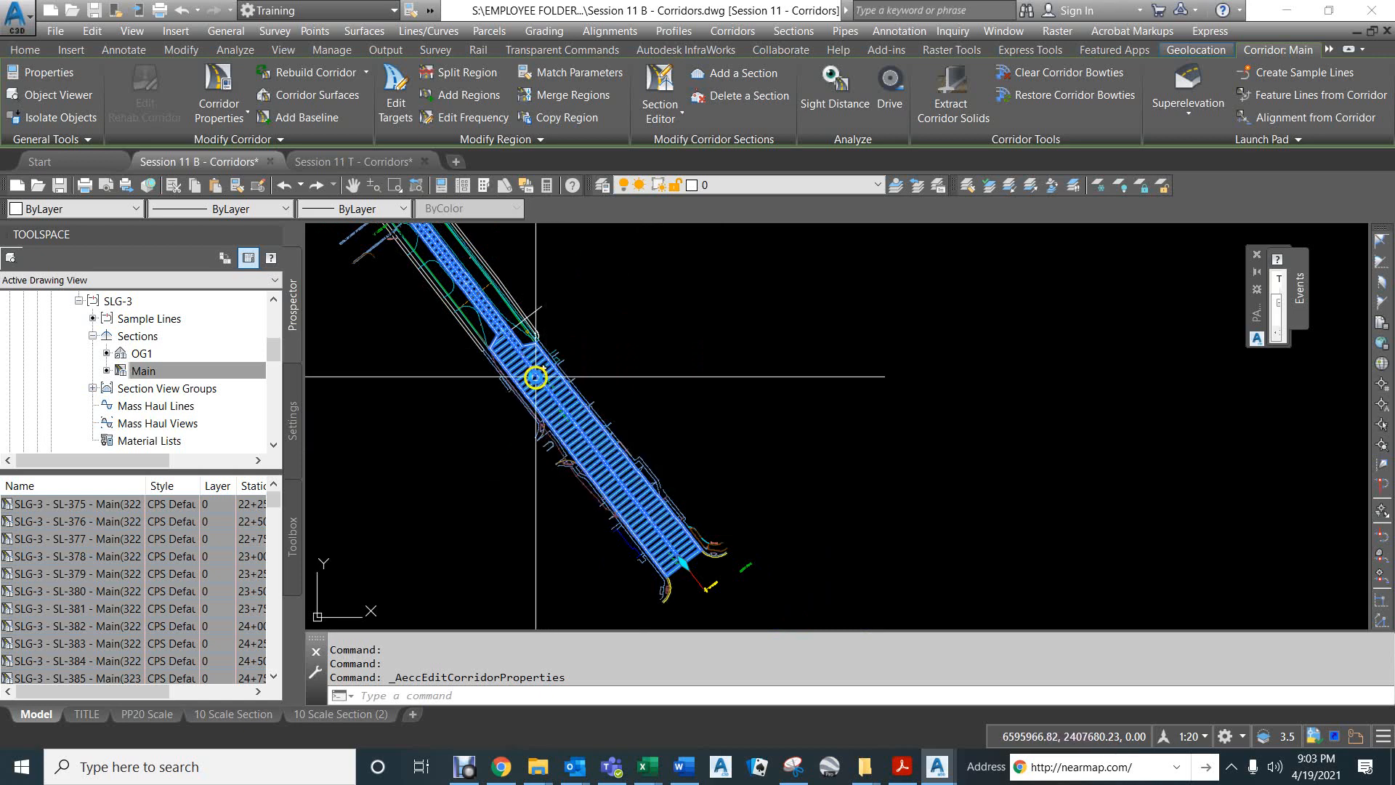
Examine the Main corridor's section views, inspecting the cross slopes of the corridor section at station 25+25.
scroll(580, 451, down, 5)
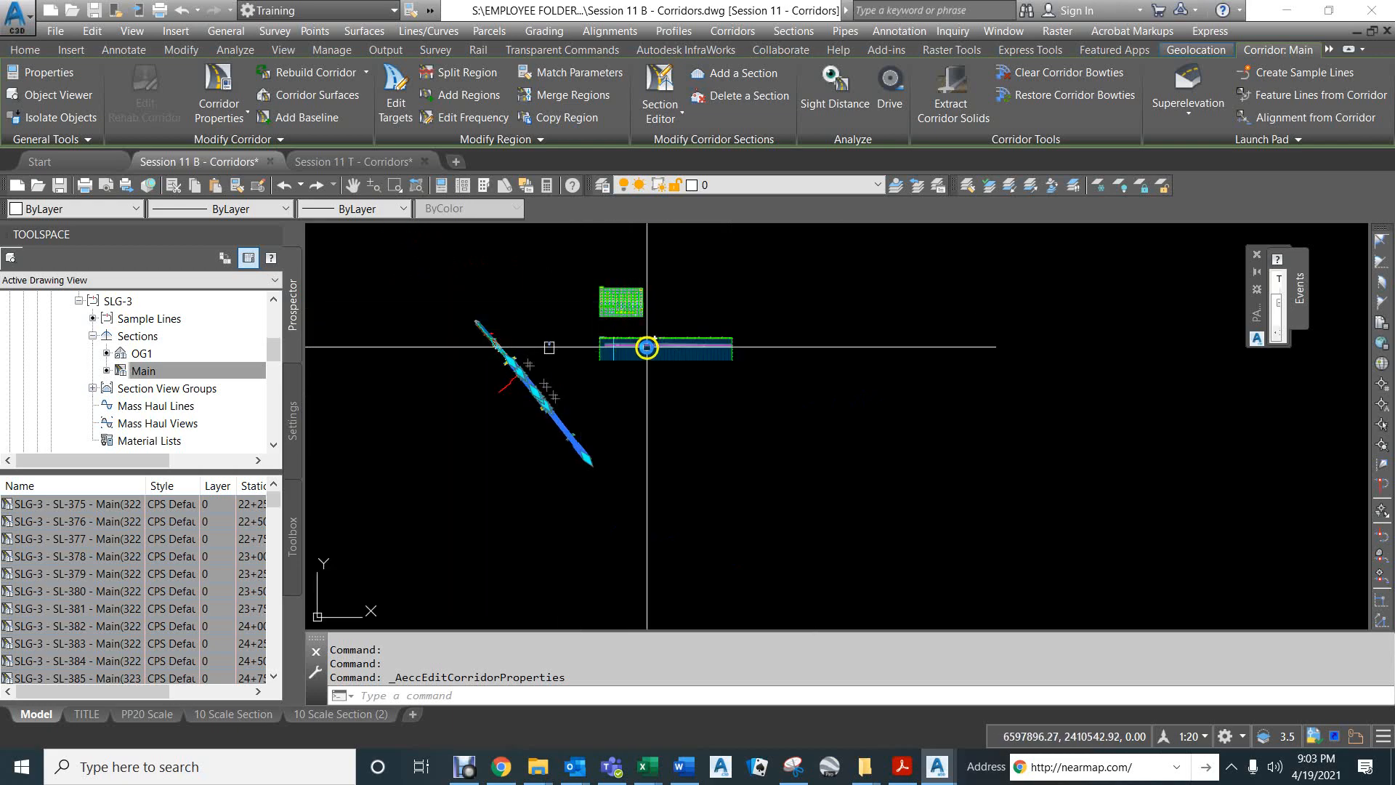
scroll(613, 298, up, 6)
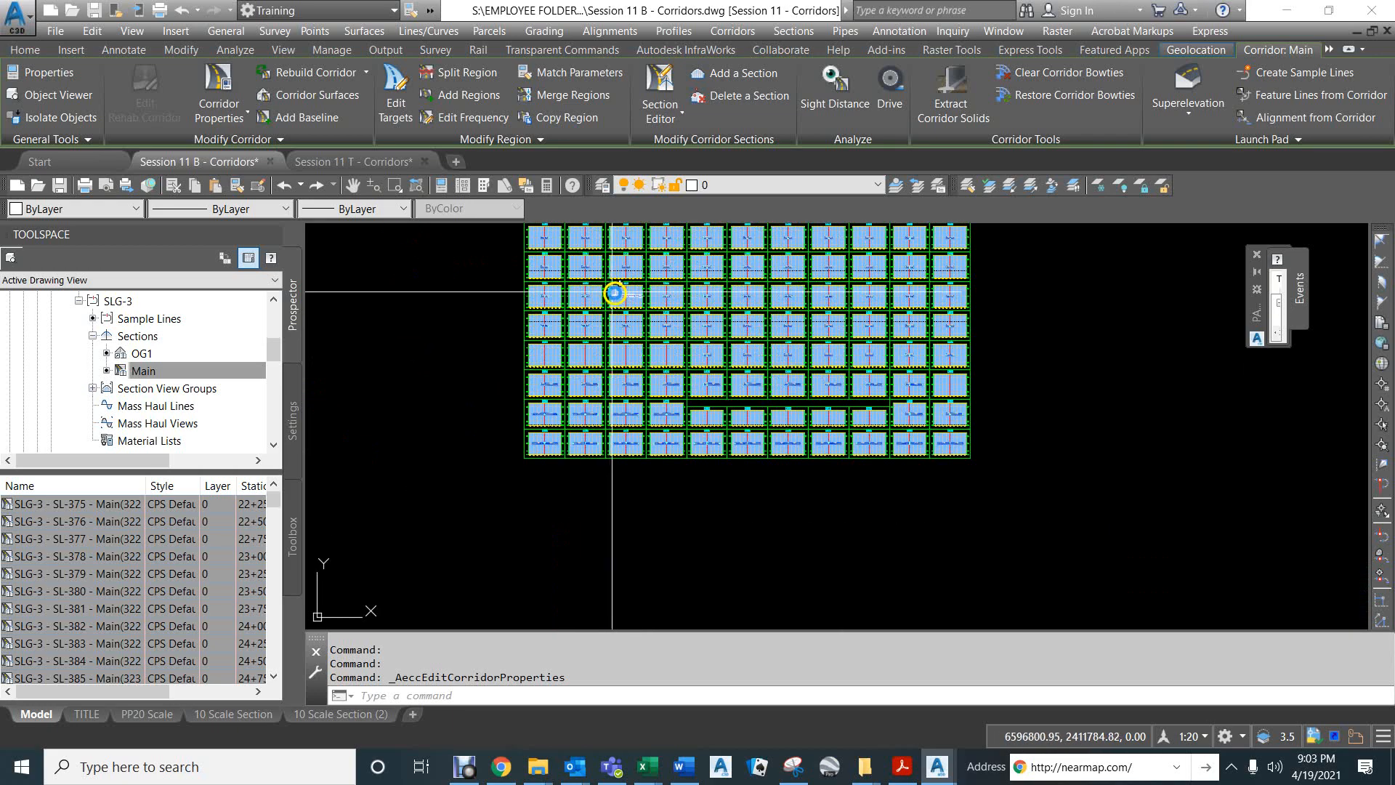
scroll(614, 293, up, 5)
scroll(623, 293, up, 6)
scroll(631, 283, down, 8)
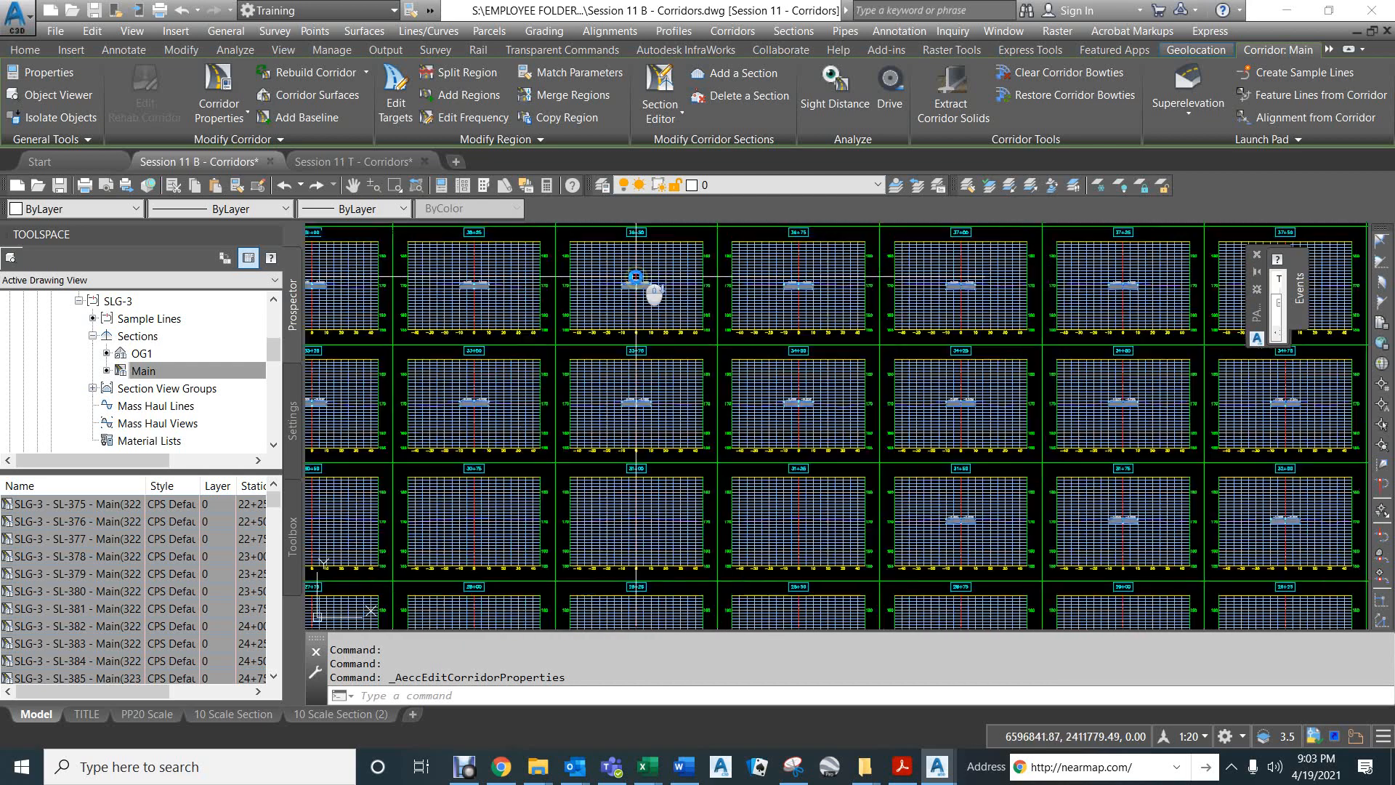
middle_drag(602, 536, 766, 194)
scroll(632, 415, up, 10)
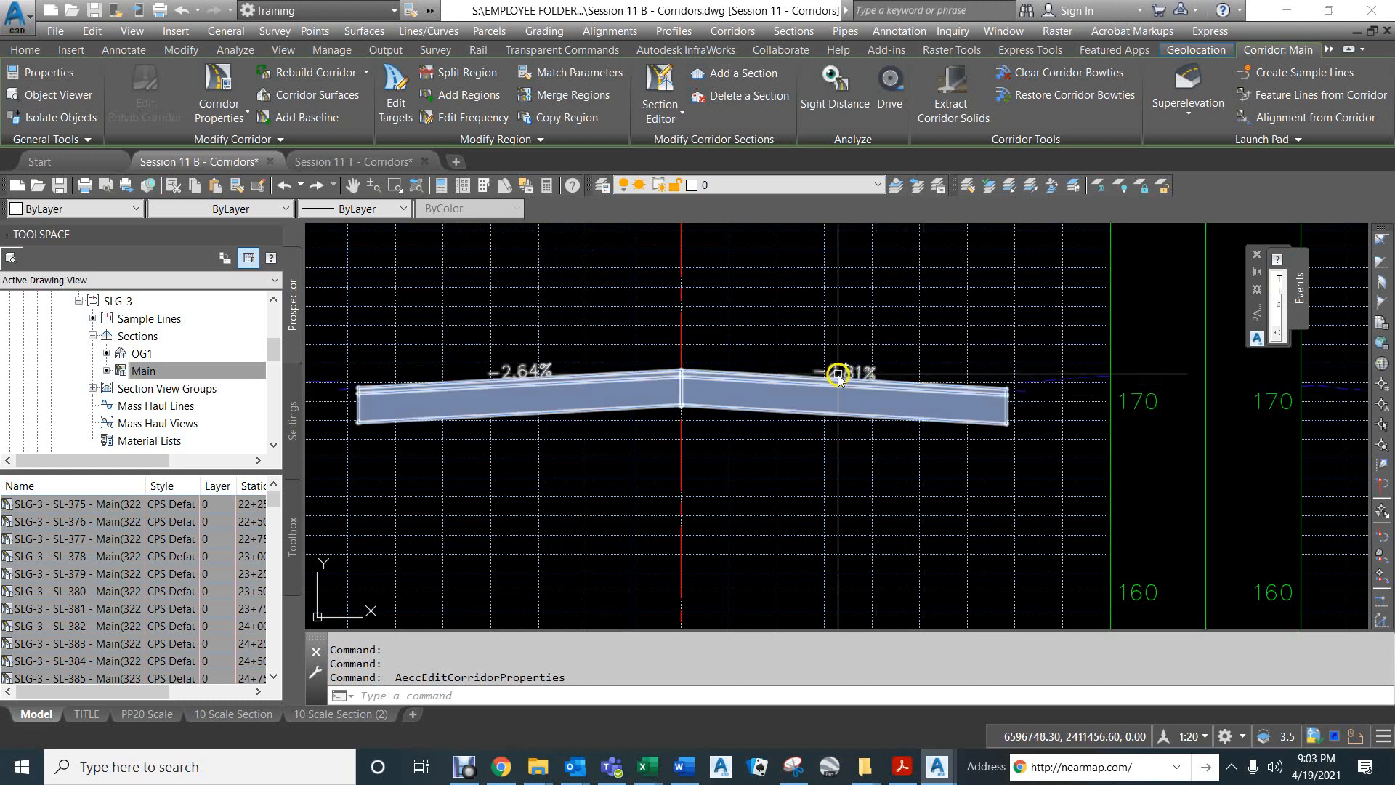
mouse_move(840, 376)
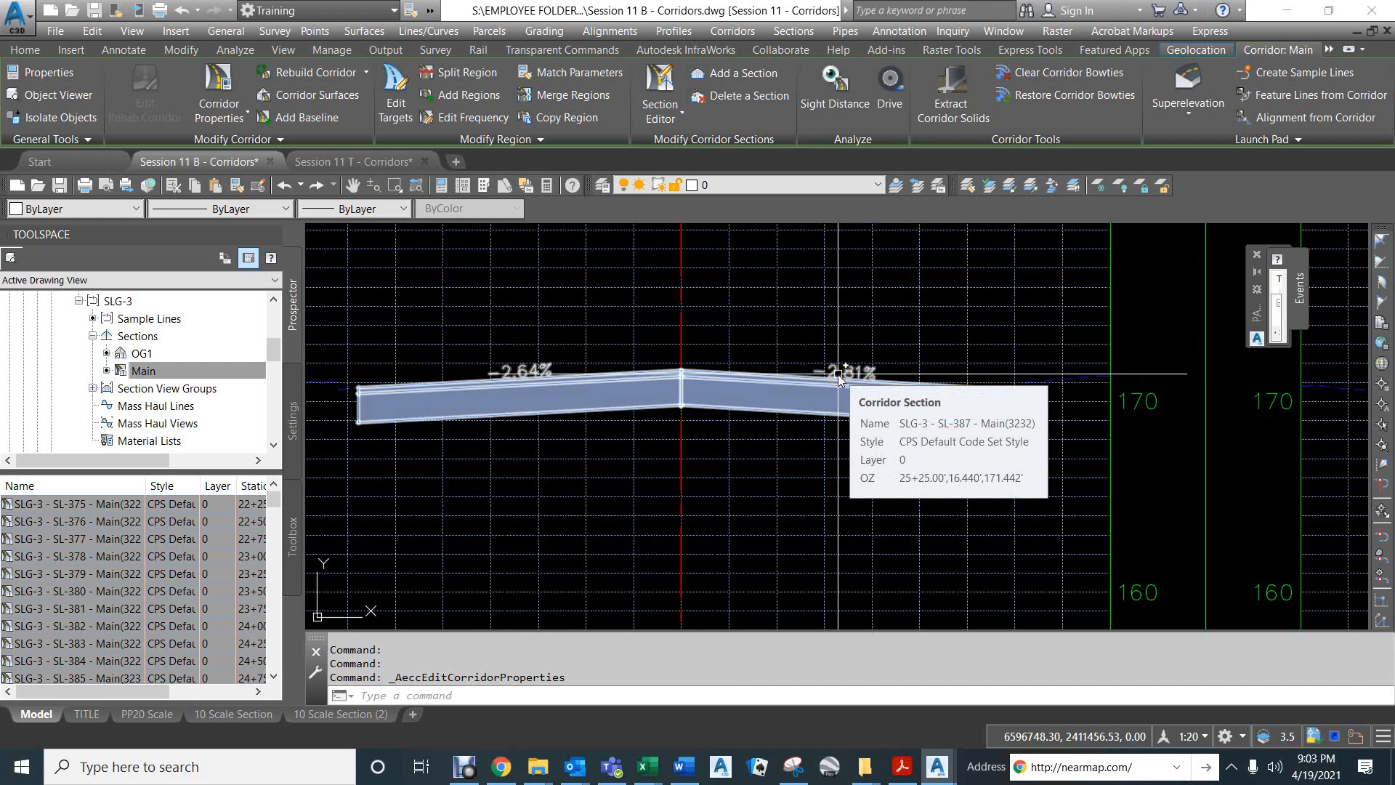
scroll(809, 364, down, 5)
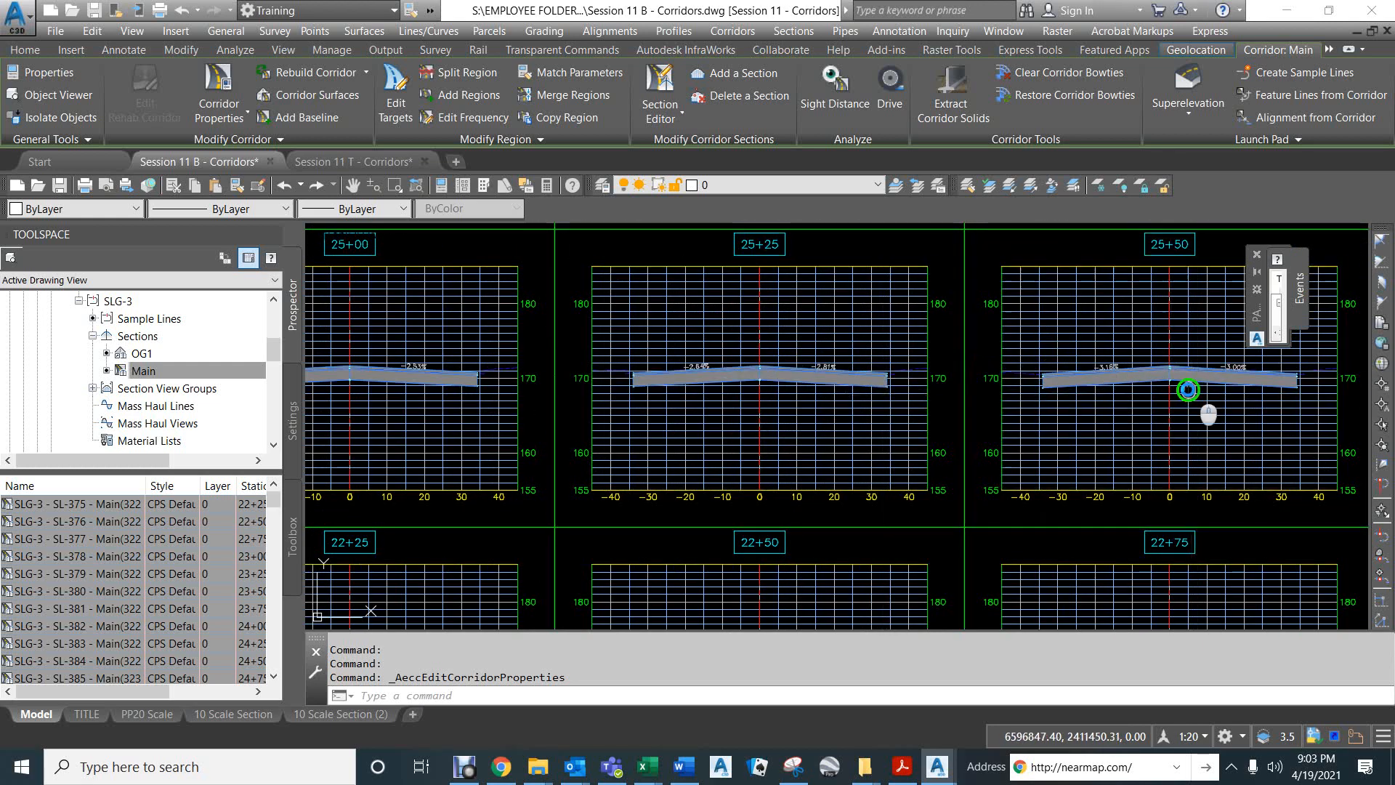
scroll(932, 320, down, 2)
scroll(842, 339, down, 4)
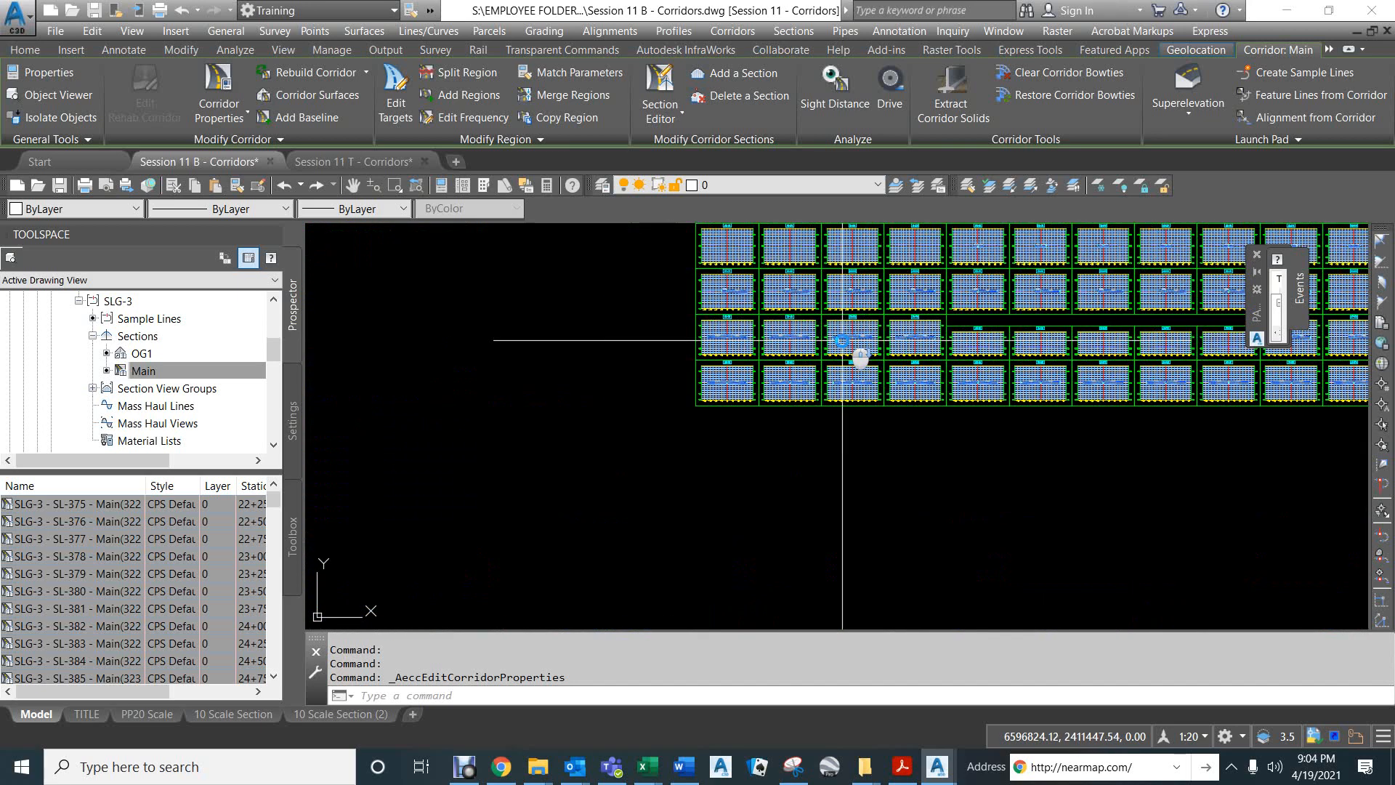
Check the section views from station 26+00 to 27+00, within the turned-off Degarmo Park Intersection region, and review the whole section sheet.
mouse_move(924, 359)
middle_down()
mouse_move(914, 384)
mouse_move(619, 401)
middle_up()
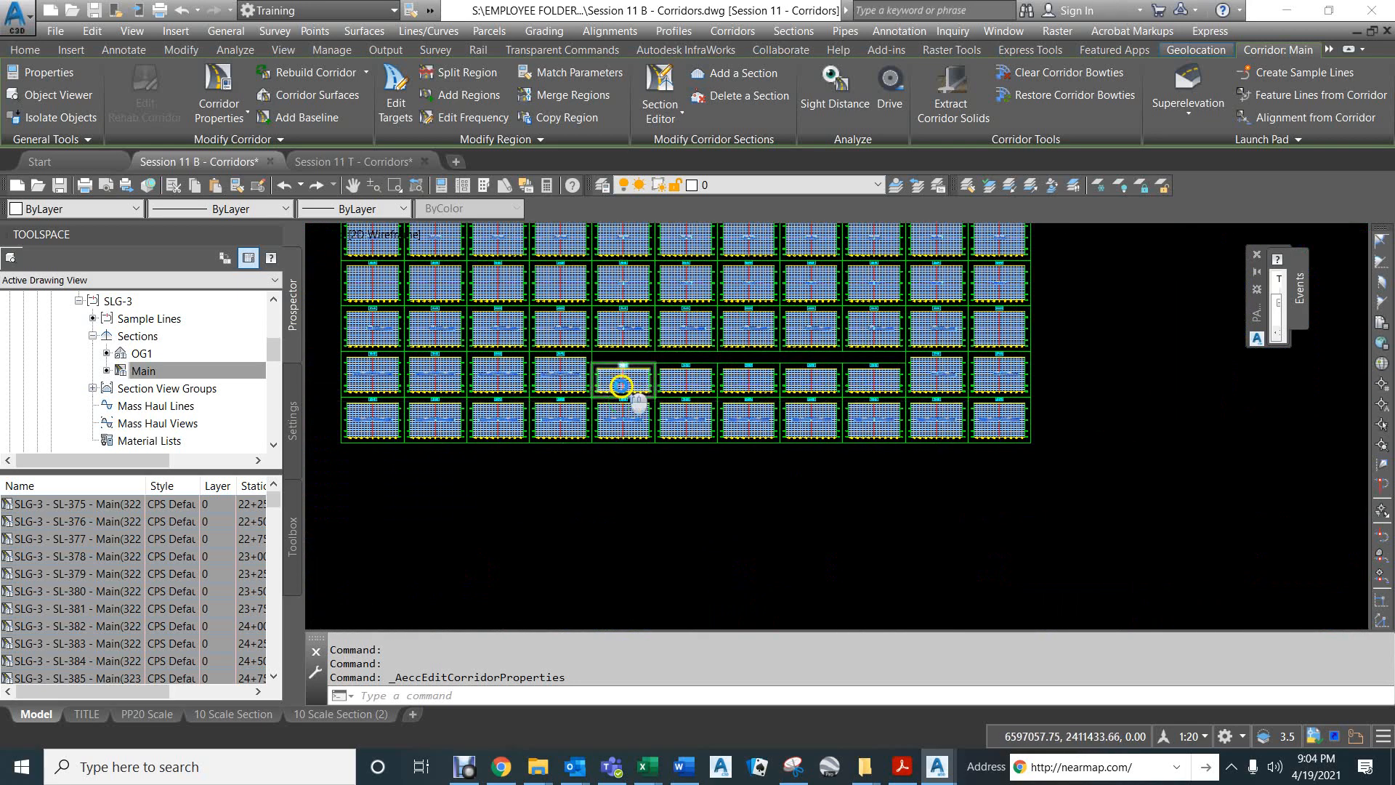
scroll(622, 385, up, 4)
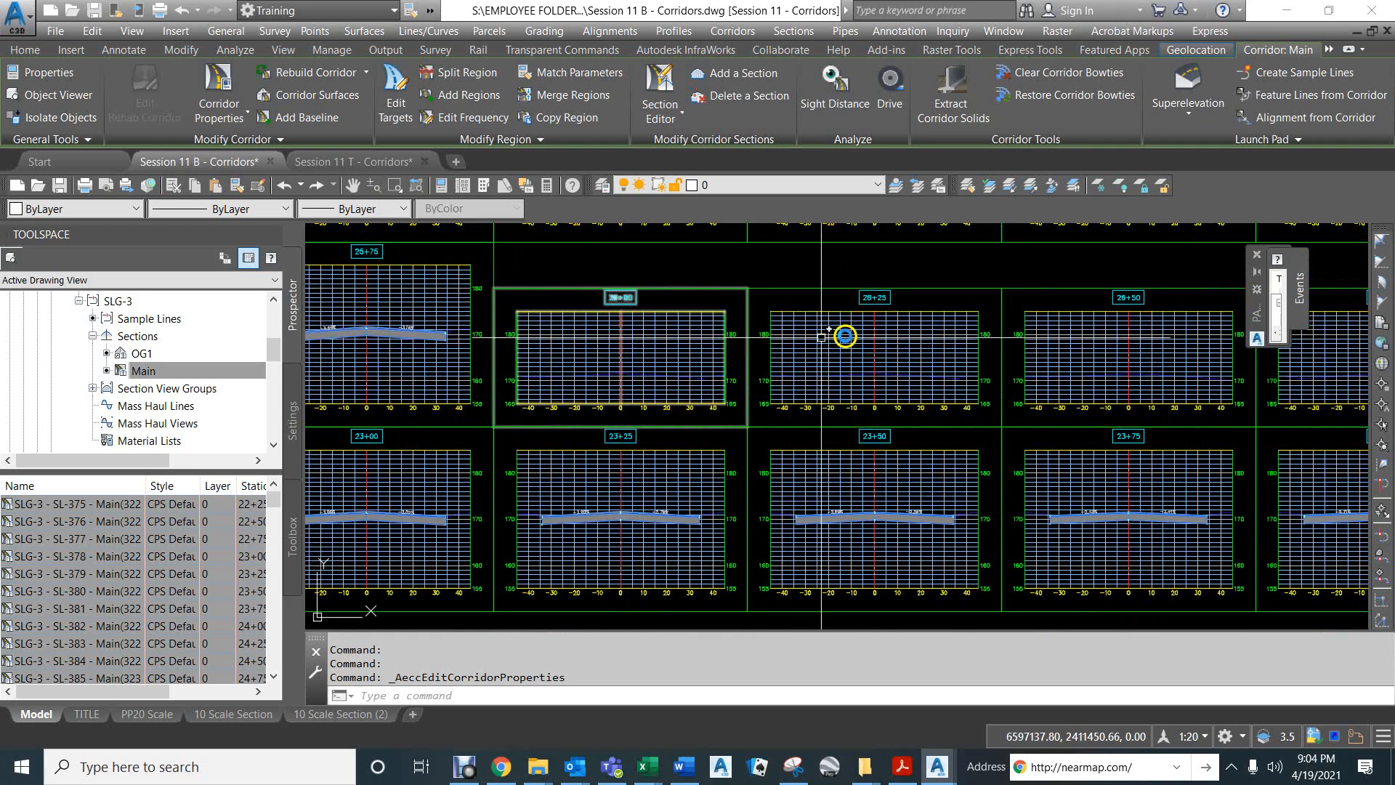
middle_drag(1038, 340, 857, 306)
scroll(857, 306, down, 2)
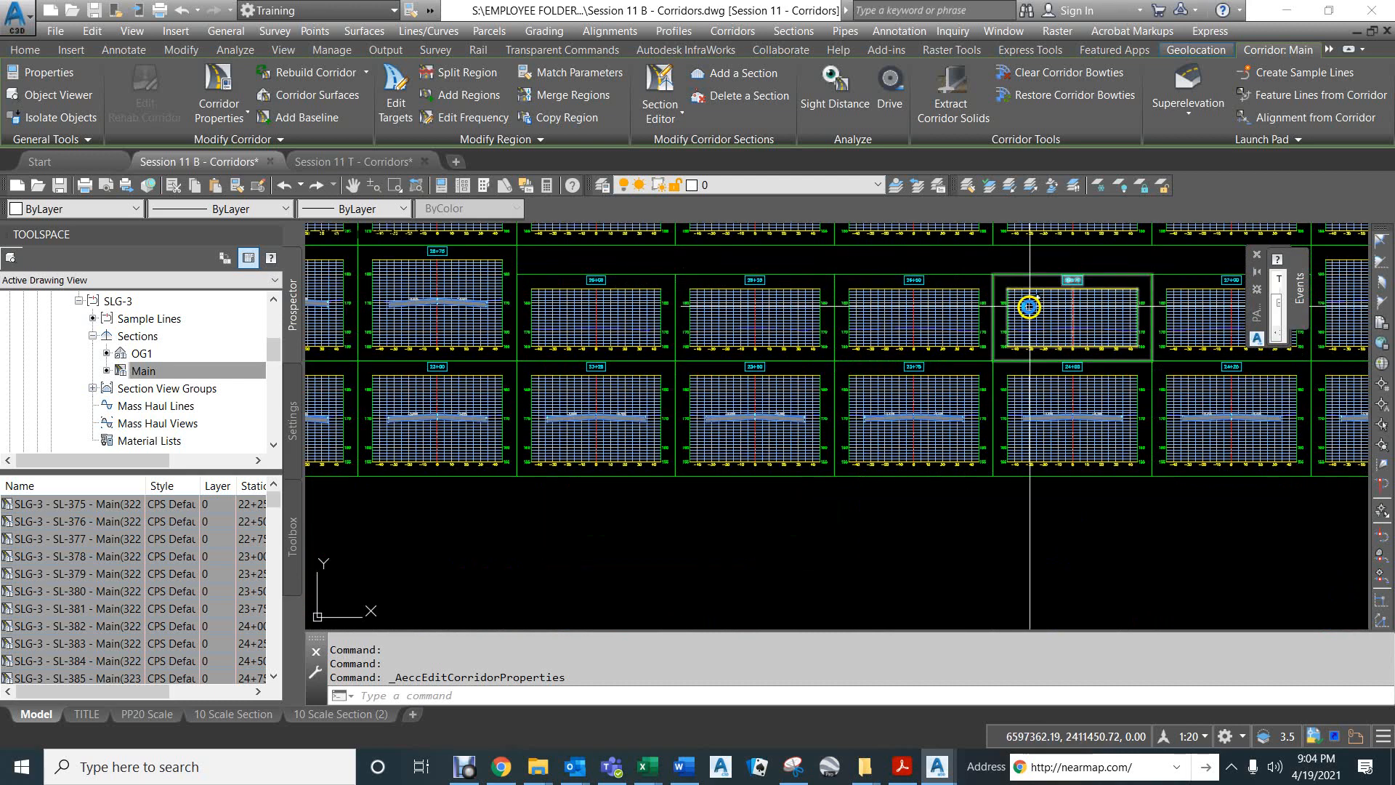
middle_drag(1030, 307, 973, 317)
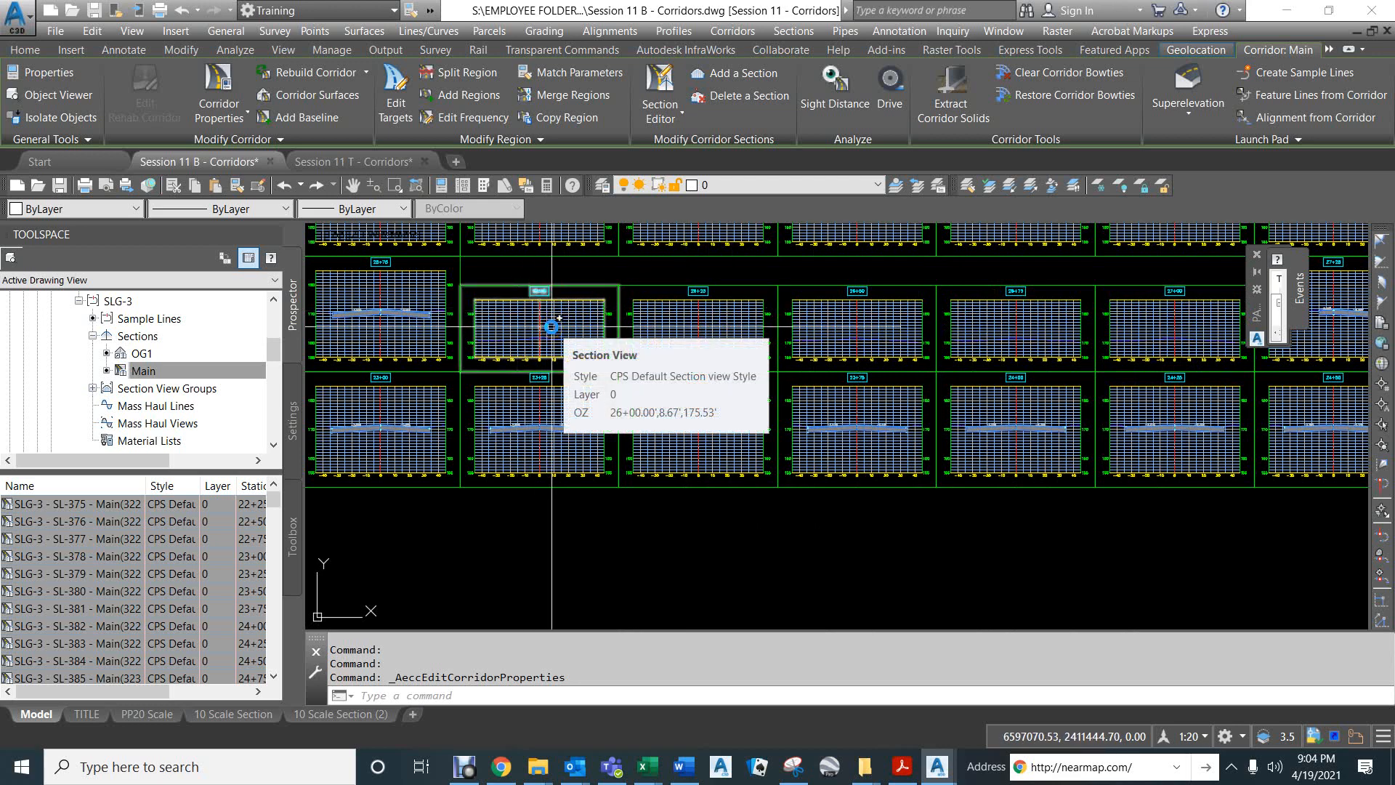
scroll(700, 431, down, 4)
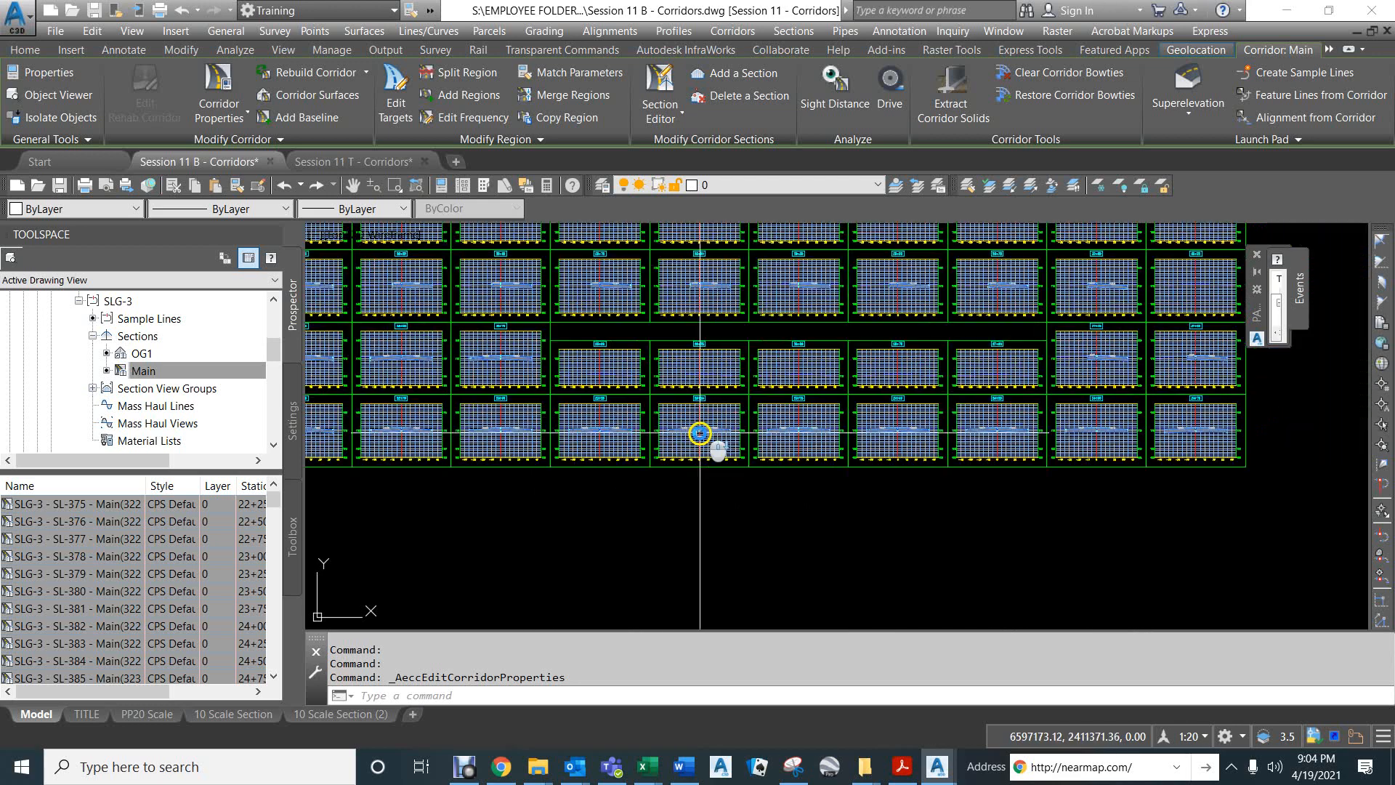
middle_drag(654, 302, 672, 415)
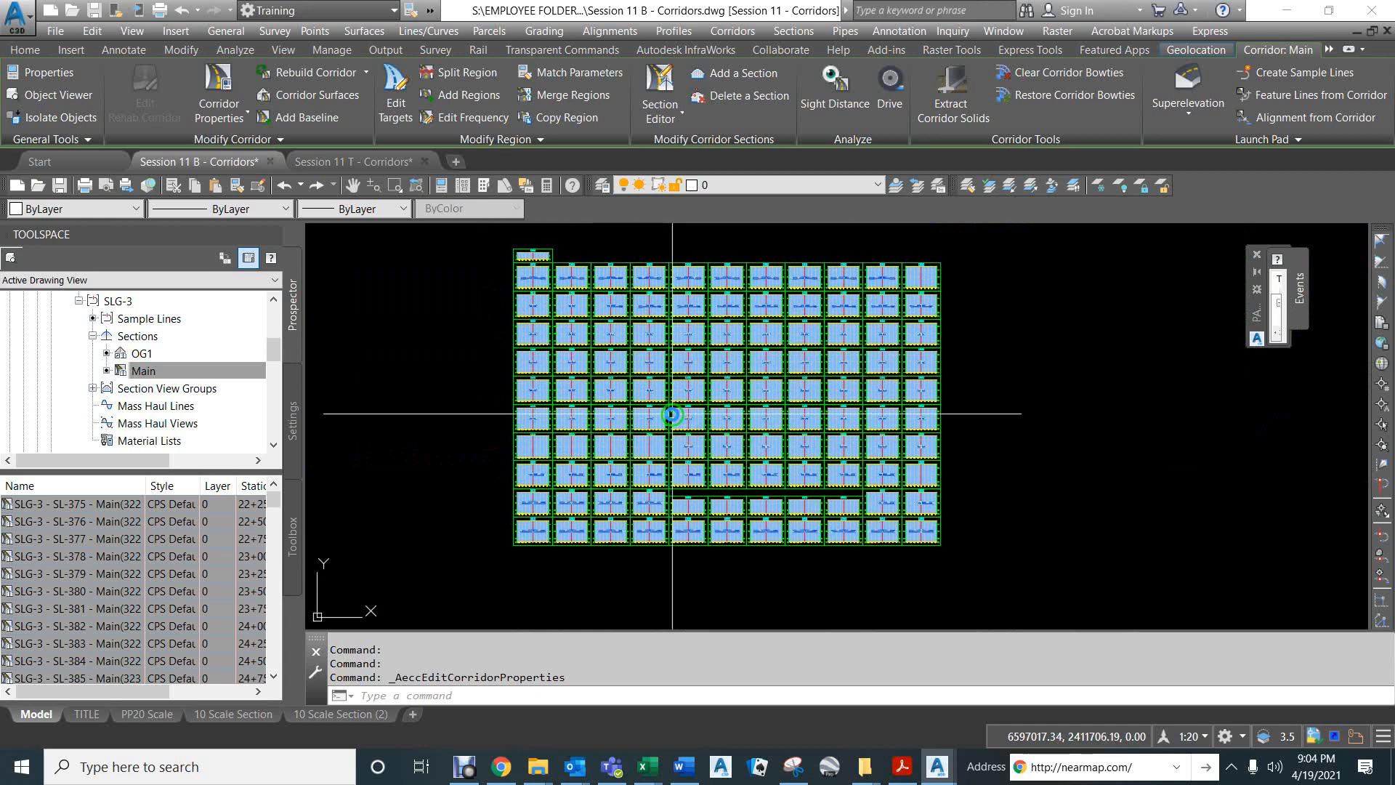